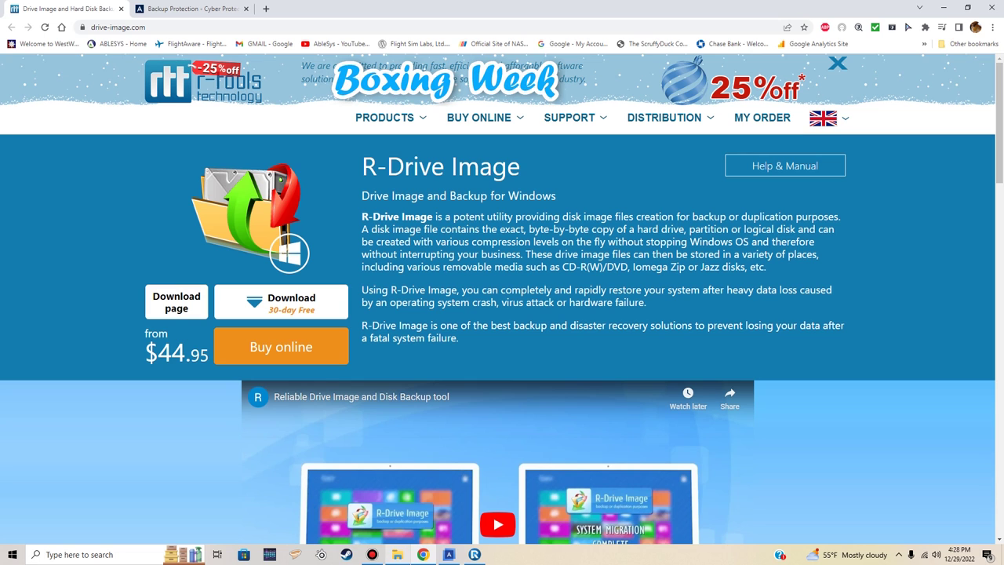
Step: Switch to File Explorer and open the R-Drive Image folder on BACKUP DRIVE E:
{"action": "mouse_move", "coordinate": [397, 554]}
{"action": "left_click", "coordinate": [398, 506]}
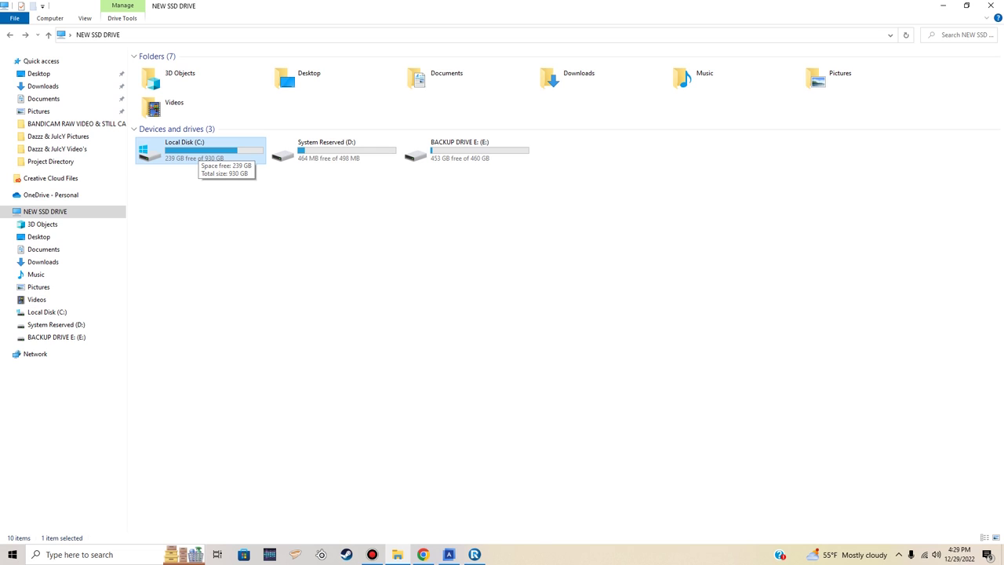
{"action": "left_click", "coordinate": [466, 150]}
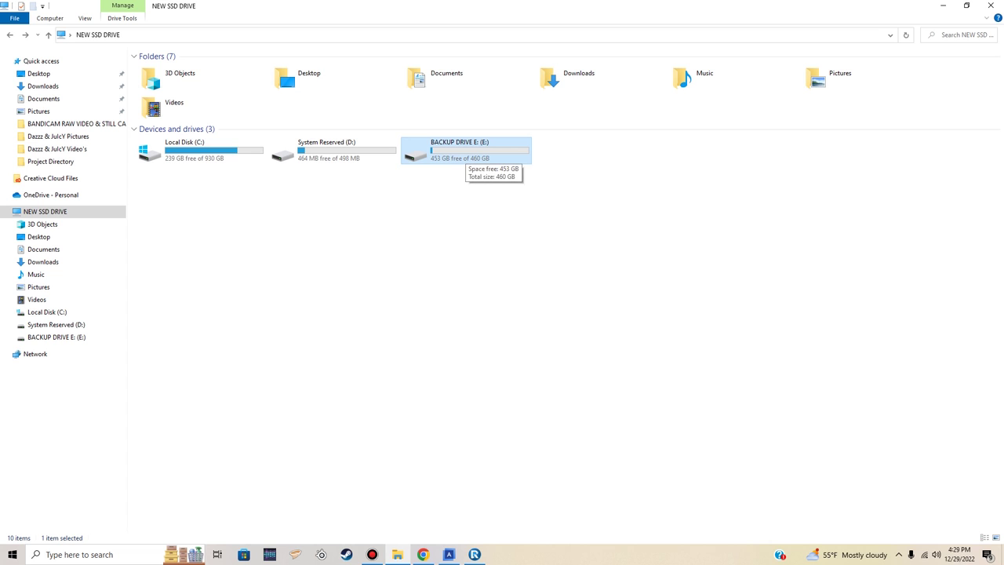
{"action": "key", "text": "Return"}
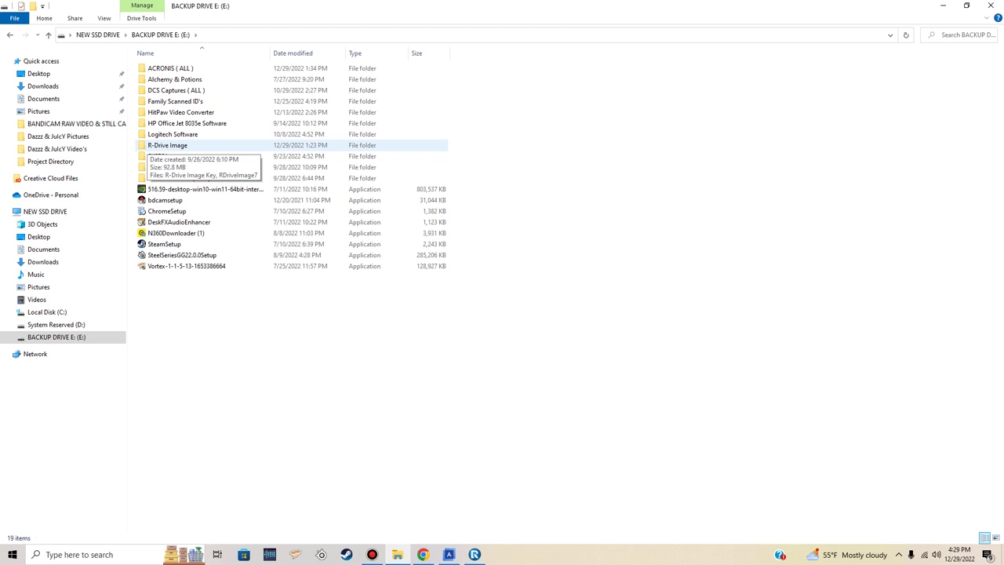
{"action": "double_click", "coordinate": [167, 146]}
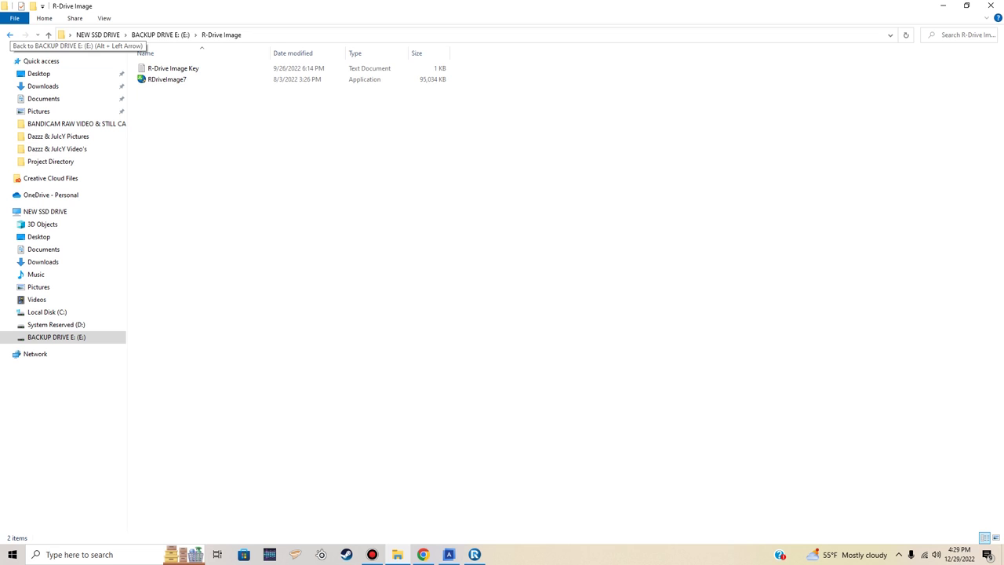
Step: Look inside the ACRONIS ( ALL ) folder on the backup drive and return to the drive's root
{"action": "left_click", "coordinate": [10, 35]}
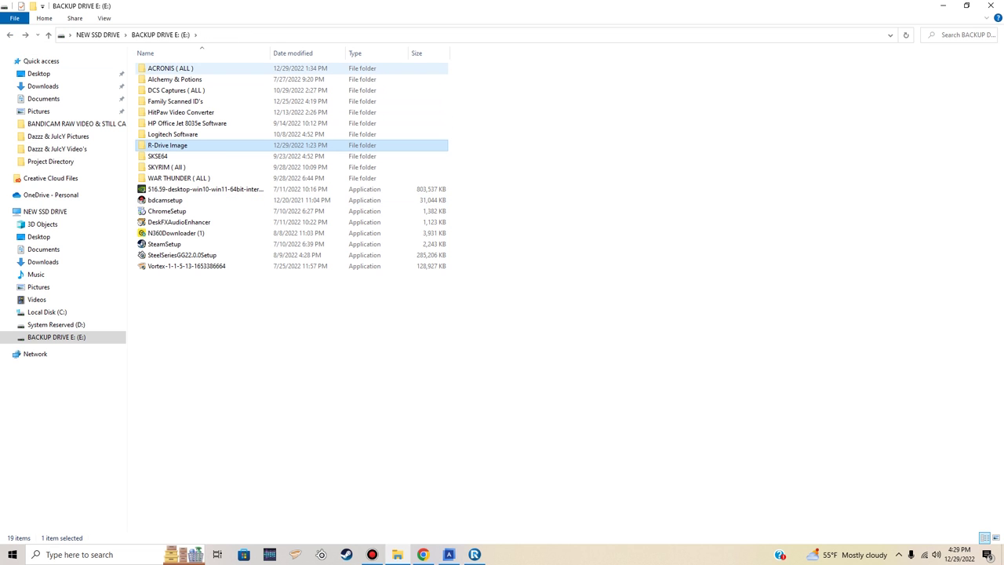
{"action": "double_click", "coordinate": [192, 68]}
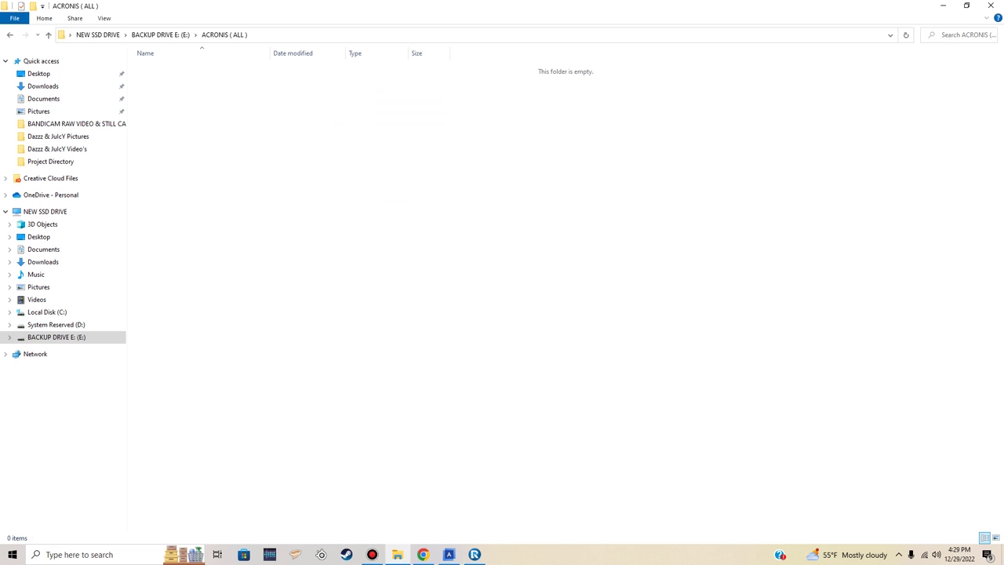
{"action": "left_click", "coordinate": [9, 35]}
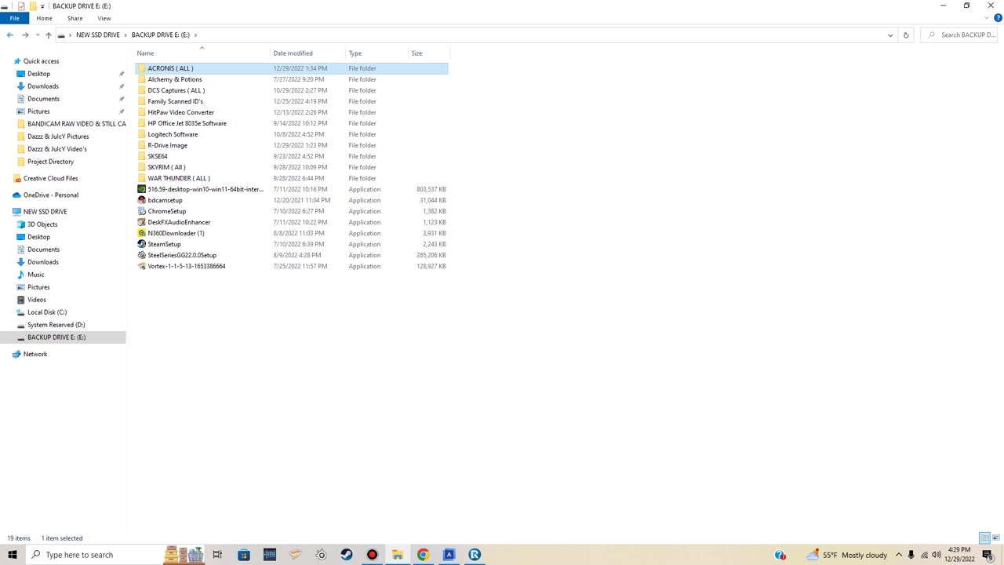
Step: Examine the contents of the Pinnacle Studio ( ALL ) folder on Local Disk (C:) and return to the drive's root
{"action": "key", "text": "alt+Up"}
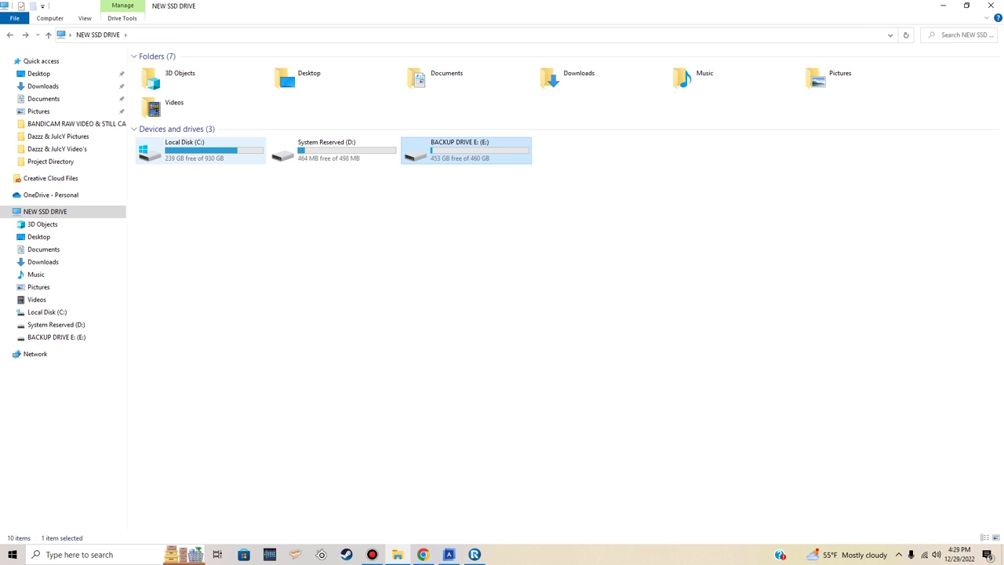
{"action": "double_click", "coordinate": [200, 149]}
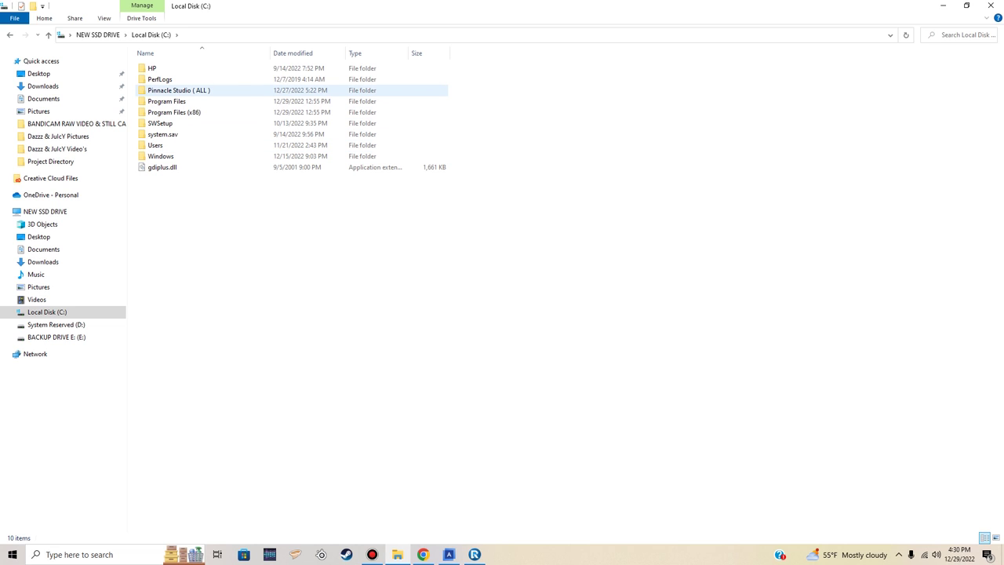
{"action": "left_click", "coordinate": [179, 90]}
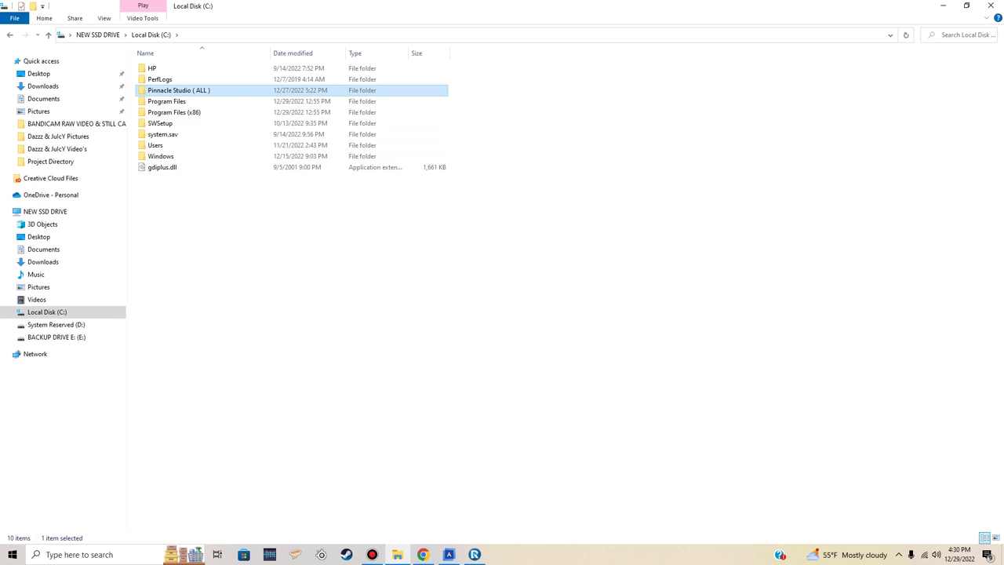
{"action": "double_click", "coordinate": [165, 90]}
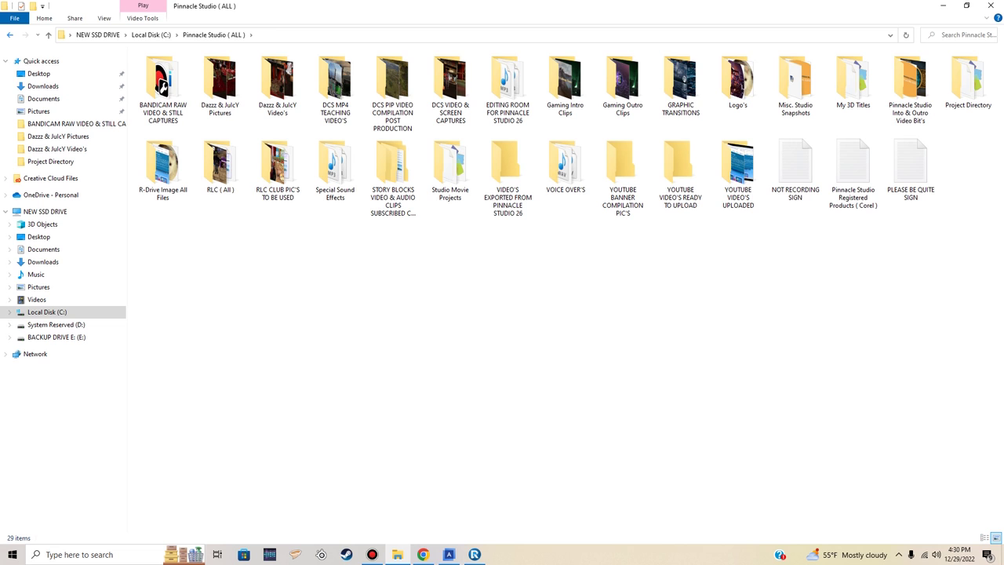
{"action": "left_click", "coordinate": [10, 35]}
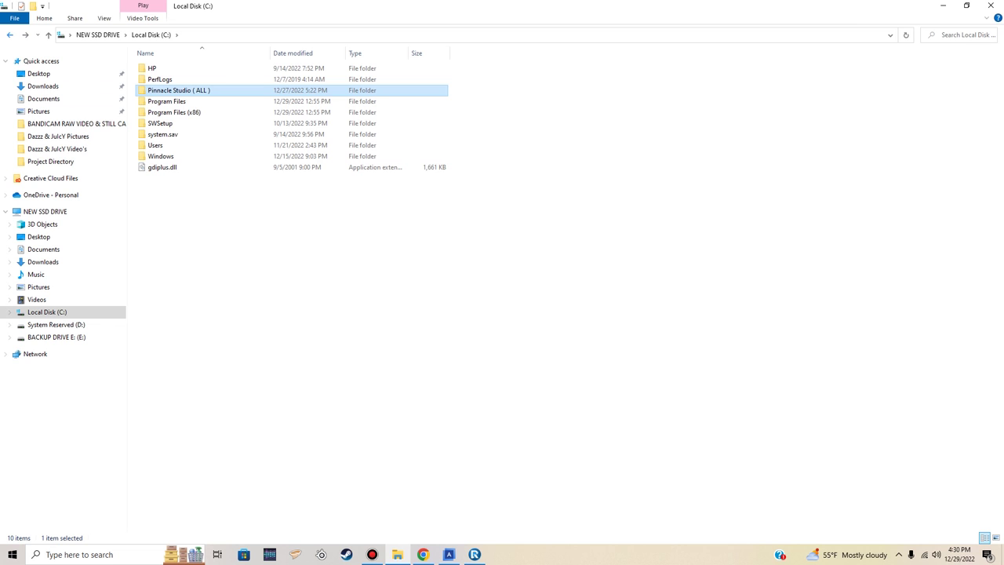
Step: Select BACKUP DRIVE E: in the NEW SSD DRIVE overview, and minimize File Explorer to return to the browser
{"action": "left_click", "coordinate": [44, 211]}
{"action": "left_click", "coordinate": [467, 149]}
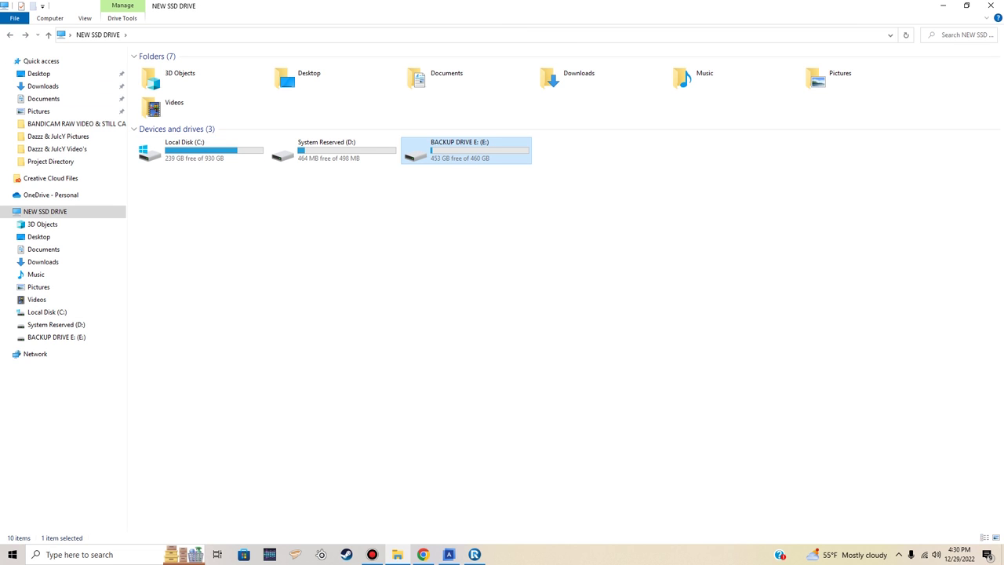
{"action": "left_click", "coordinate": [943, 6]}
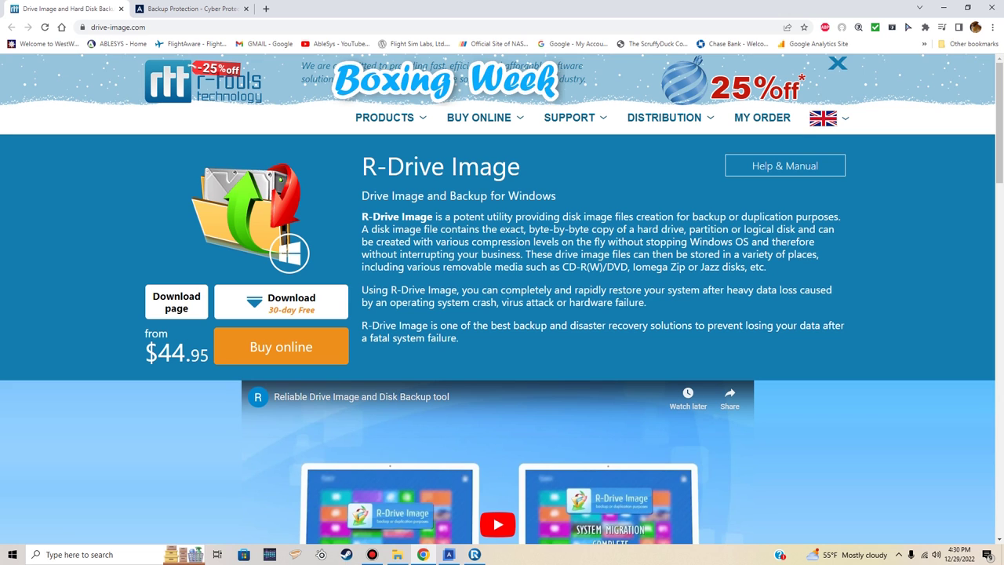
Step: Review the R-Drive Image highlights on drive-image.com and expand the Advanced Drive and File Imaging description
{"action": "scroll", "coordinate": [502, 300], "scroll_direction": "down", "scroll_amount": 1}
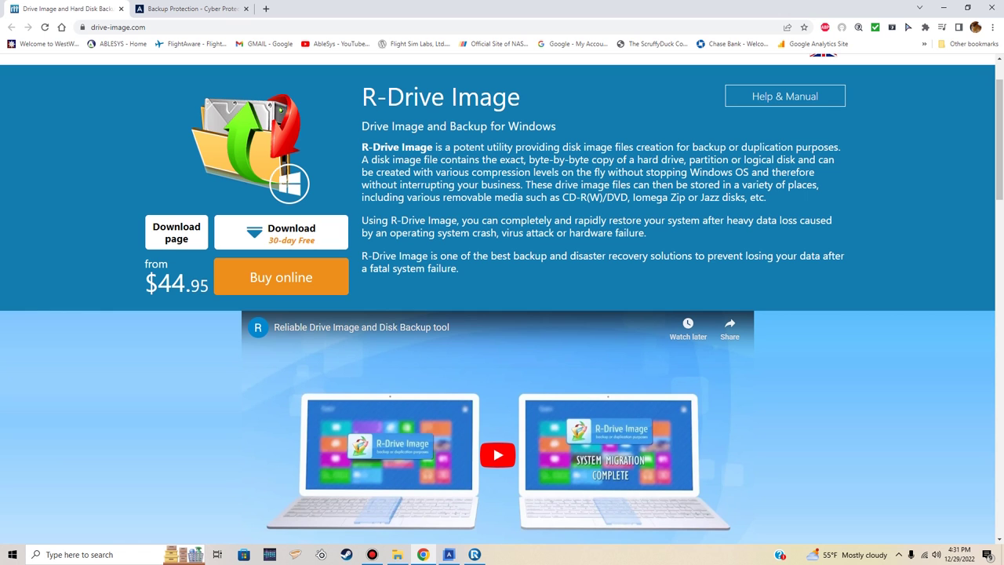
{"action": "scroll", "coordinate": [502, 298], "scroll_direction": "down", "scroll_amount": 5}
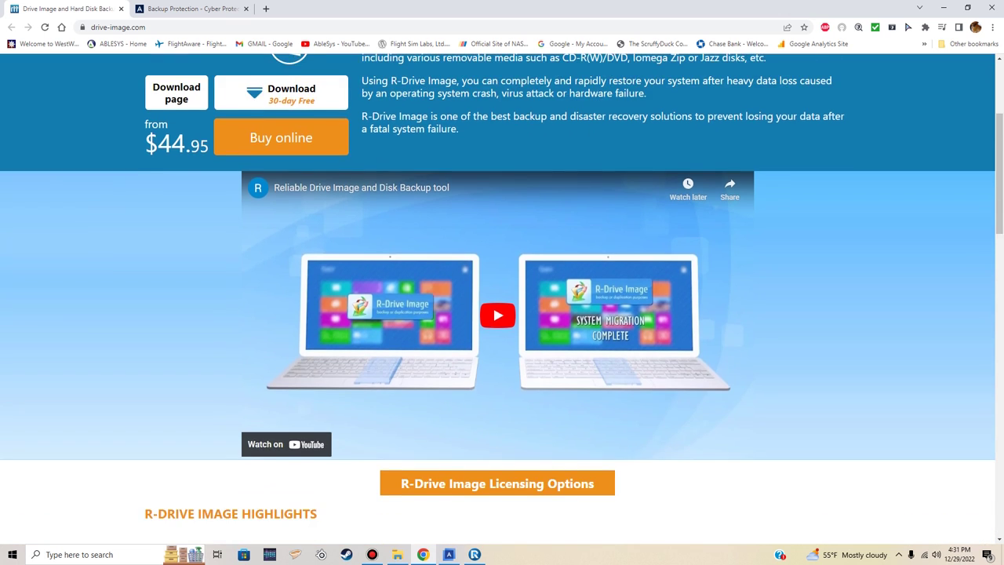
{"action": "scroll", "coordinate": [502, 298], "scroll_direction": "down", "scroll_amount": 1}
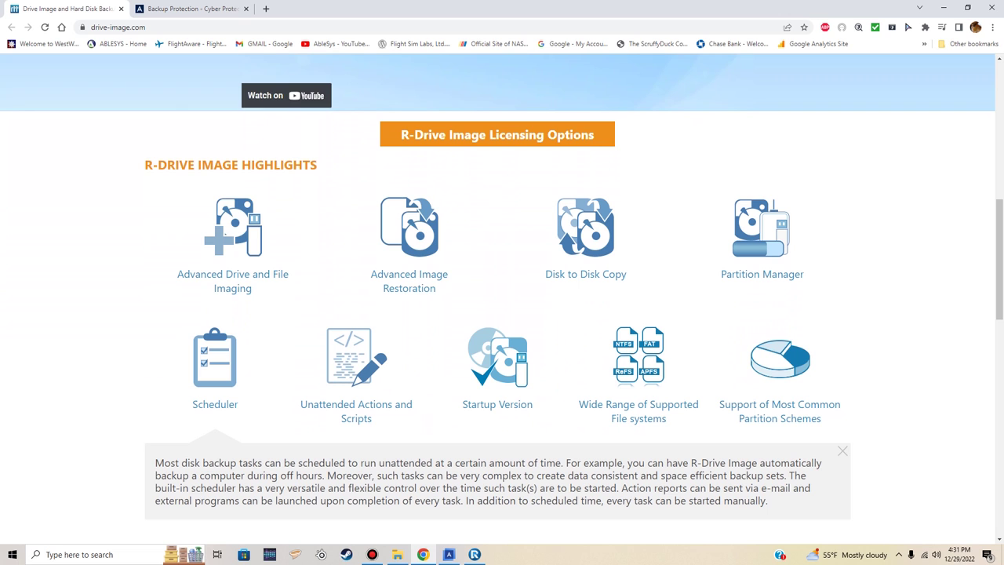
{"action": "left_click", "coordinate": [225, 233]}
{"action": "scroll", "coordinate": [503, 314], "scroll_direction": "down", "scroll_amount": 1}
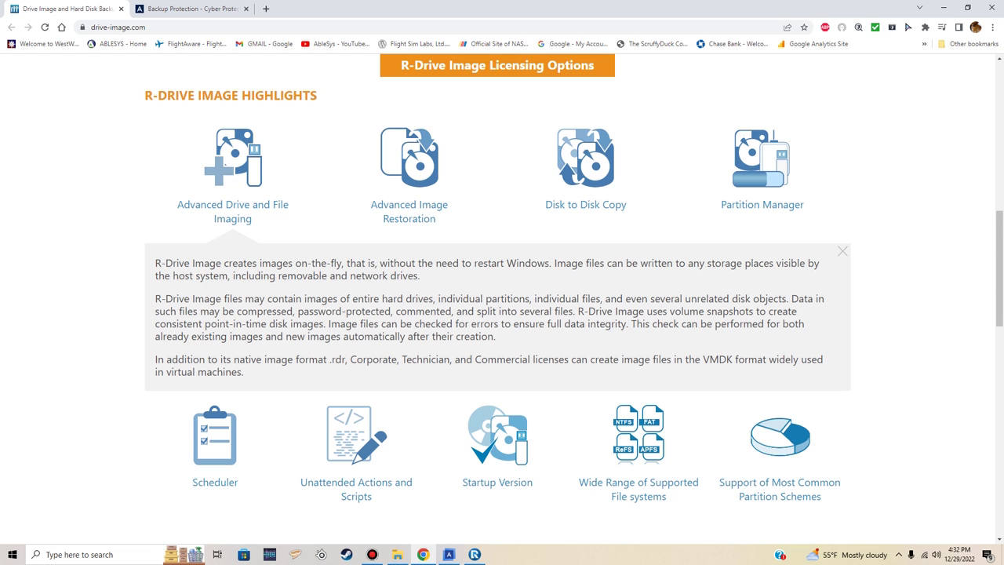
Step: Read through the More Features section of the R-Drive Image page and return to its beginning
{"action": "scroll", "coordinate": [496, 299], "scroll_direction": "down", "scroll_amount": 7}
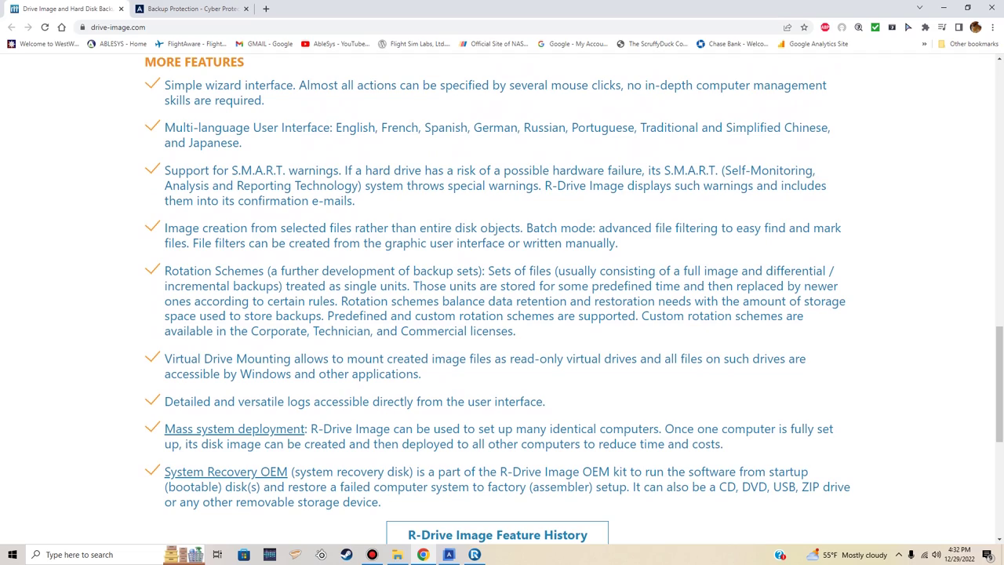
{"action": "scroll", "coordinate": [503, 298], "scroll_direction": "down", "scroll_amount": 3}
{"action": "scroll", "coordinate": [502, 298], "scroll_direction": "up", "scroll_amount": 15}
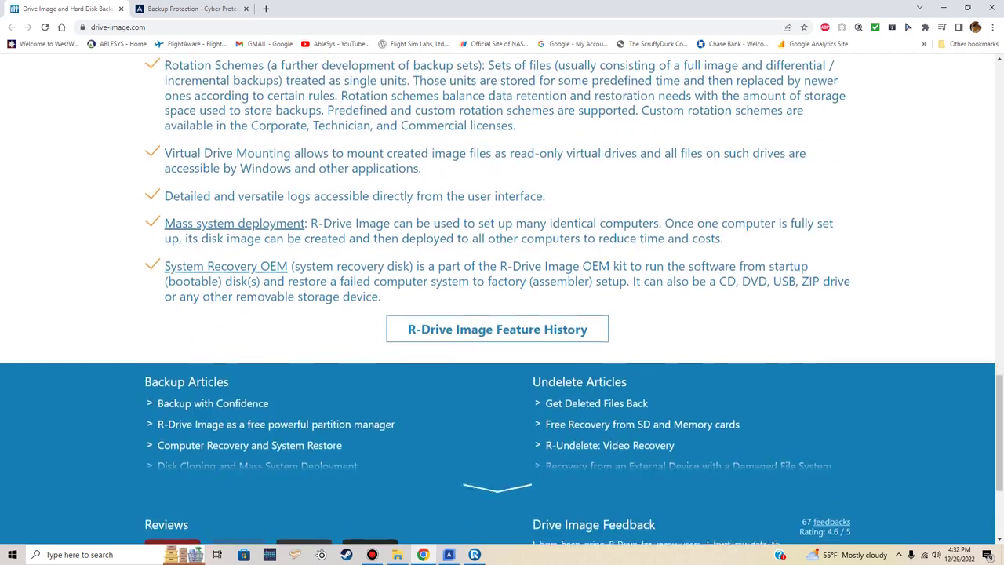
{"action": "scroll", "coordinate": [502, 298], "scroll_direction": "up", "scroll_amount": 2}
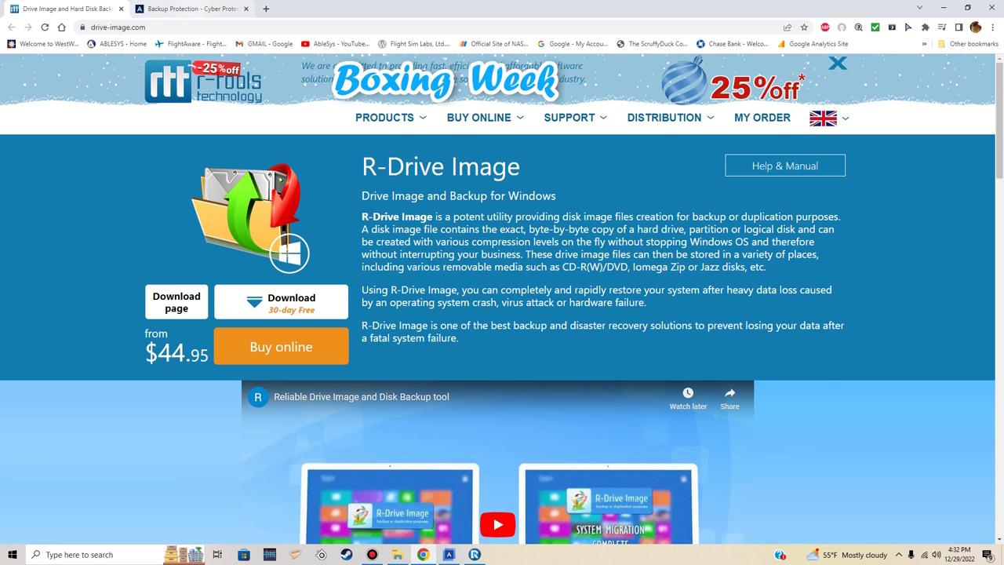
Step: Switch to the Acronis website and look through its home page, from the product overview to the Acronis spotlight section
{"action": "key", "text": "ctrl+Tab"}
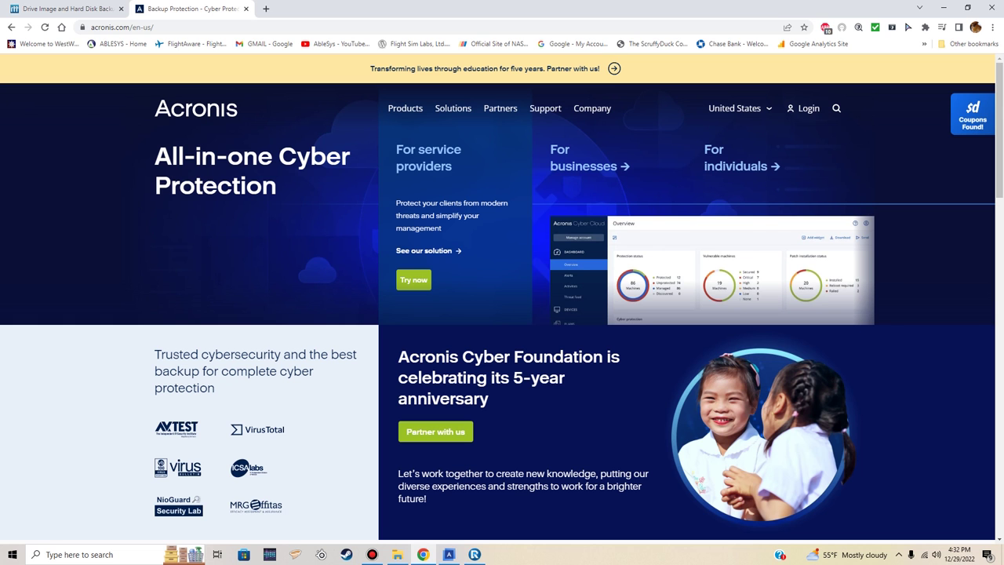
{"action": "key", "text": "ctrl+1"}
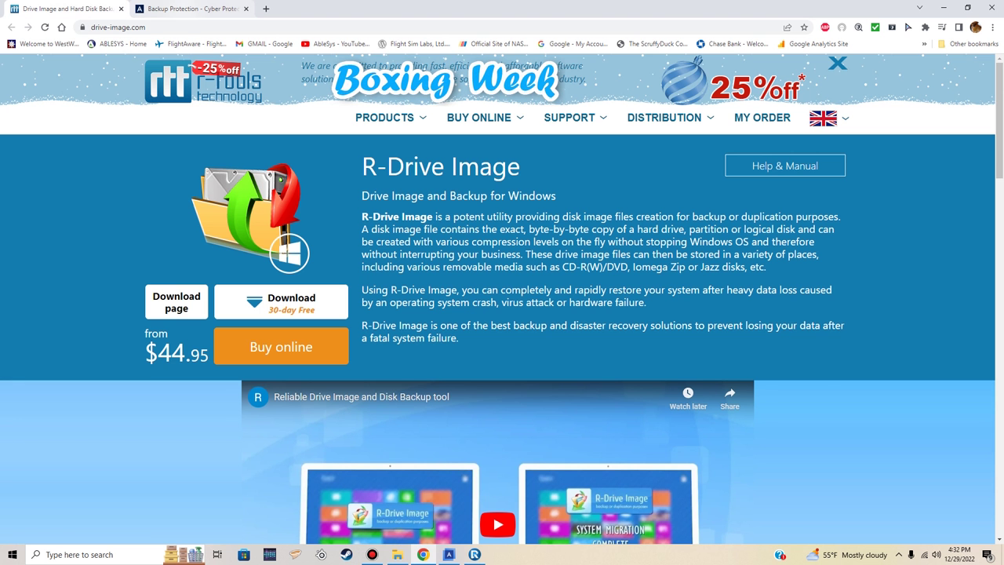
{"action": "key", "text": "ctrl+2"}
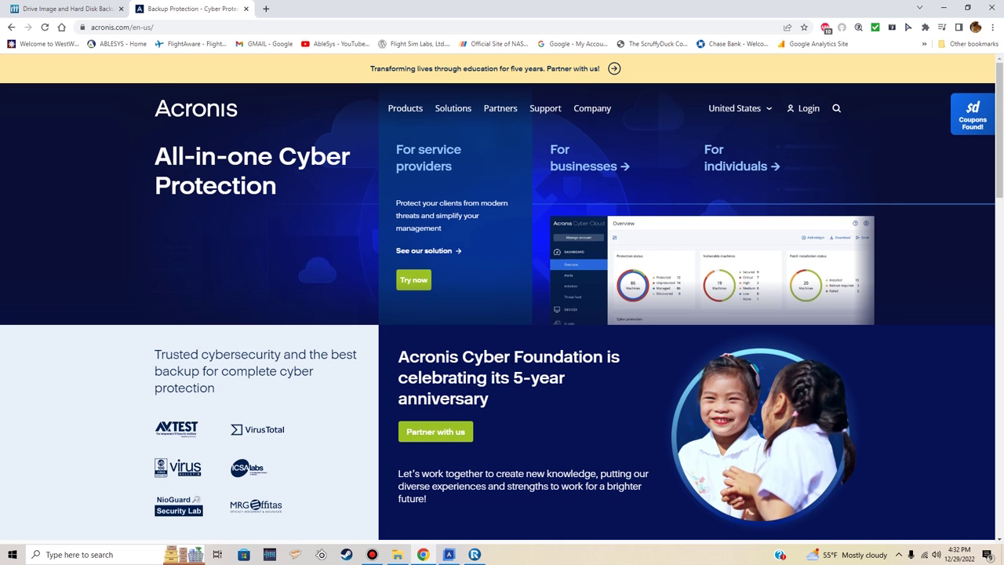
{"action": "scroll", "coordinate": [502, 298], "scroll_direction": "down", "scroll_amount": 3}
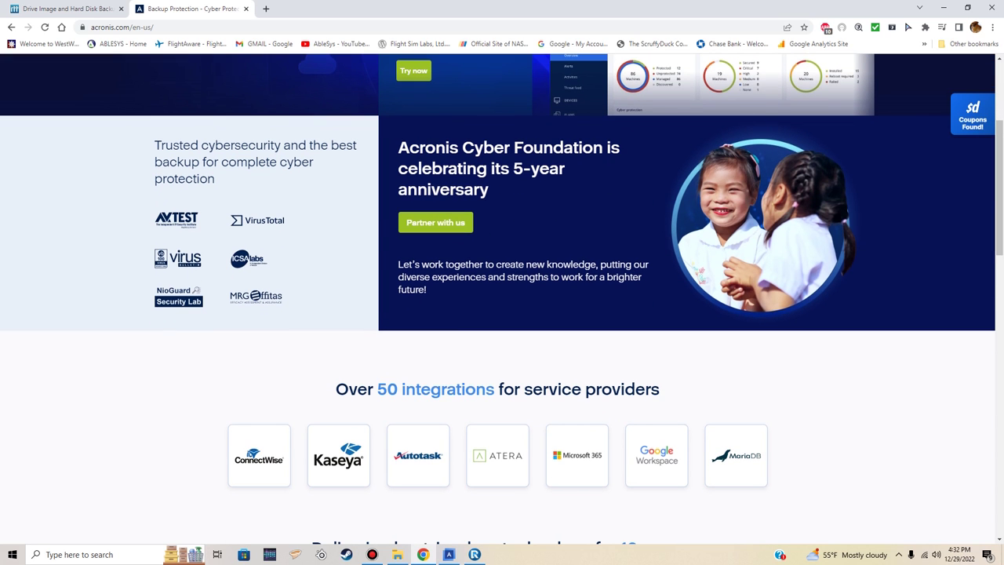
{"action": "scroll", "coordinate": [503, 298], "scroll_direction": "down", "scroll_amount": 3}
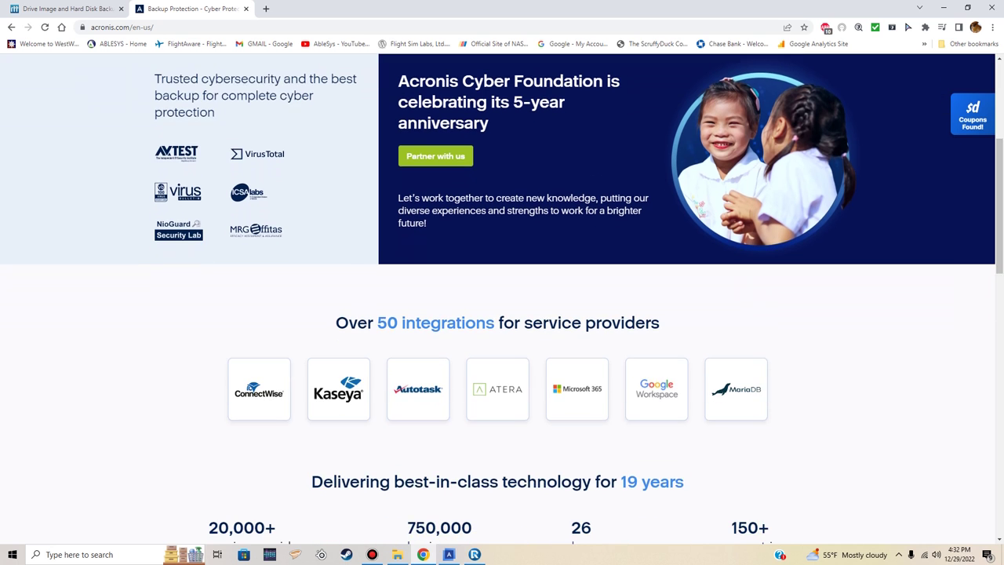
{"action": "scroll", "coordinate": [502, 298], "scroll_direction": "down", "scroll_amount": 5}
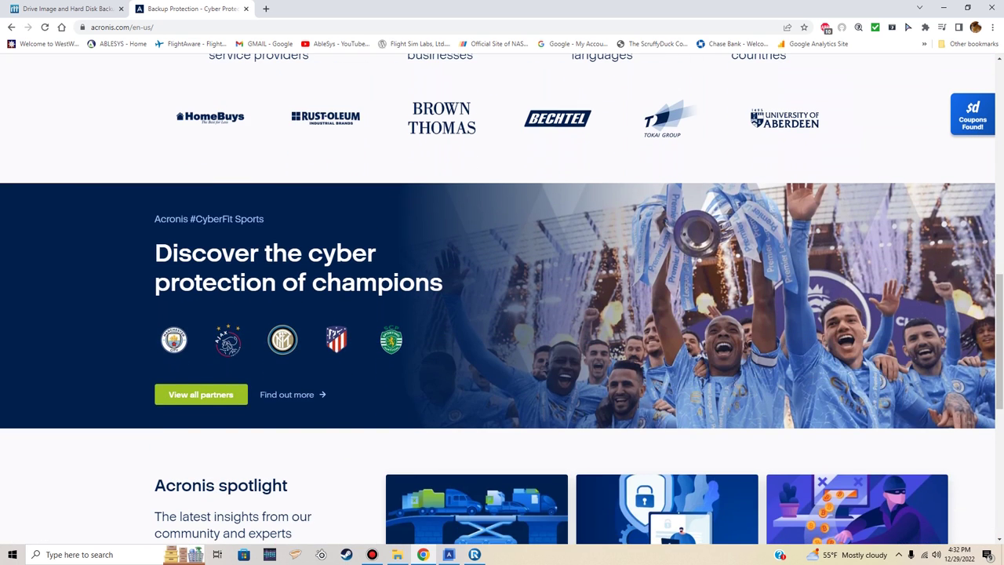
{"action": "scroll", "coordinate": [855, 401], "scroll_direction": "down", "scroll_amount": 3}
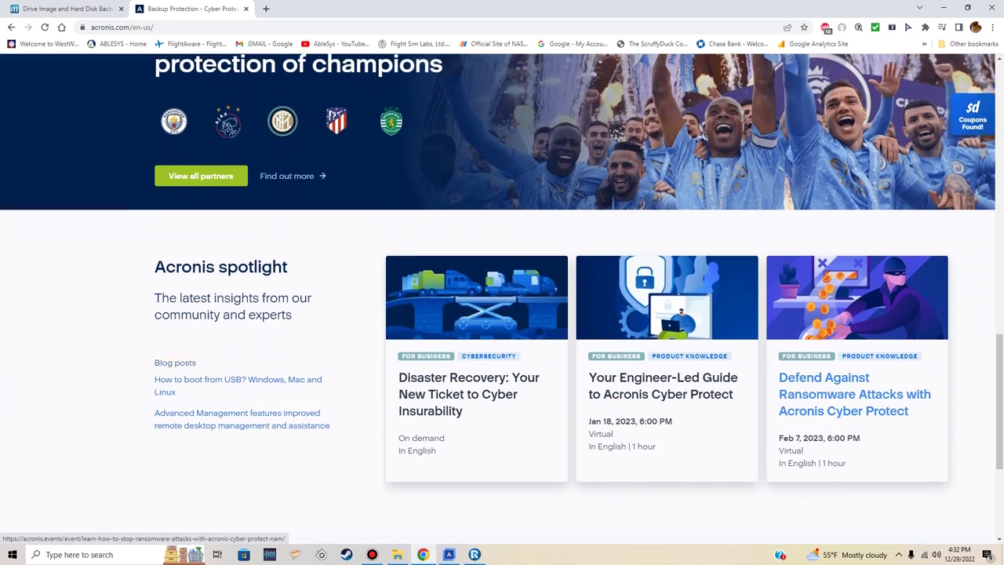
{"action": "scroll", "coordinate": [855, 401], "scroll_direction": "down", "scroll_amount": 3}
{"action": "scroll", "coordinate": [855, 400], "scroll_direction": "down", "scroll_amount": 1}
{"action": "scroll", "coordinate": [855, 400], "scroll_direction": "up", "scroll_amount": 7}
{"action": "scroll", "coordinate": [502, 298], "scroll_direction": "up", "scroll_amount": 10}
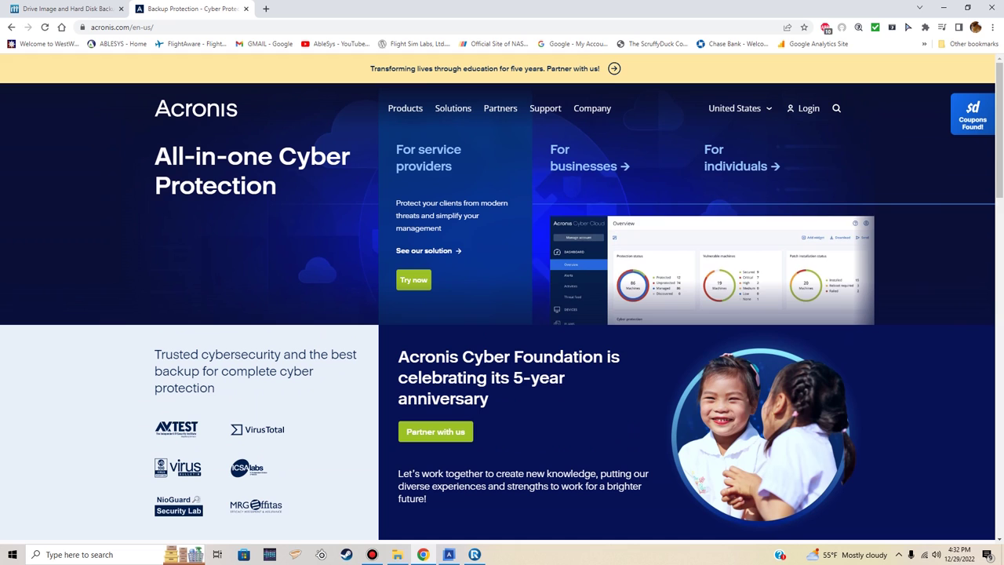
Step: Open the Acronis Cyber Protect Home Office product page for individuals and review its protection and backup features
{"action": "mouse_move", "coordinate": [777, 235]}
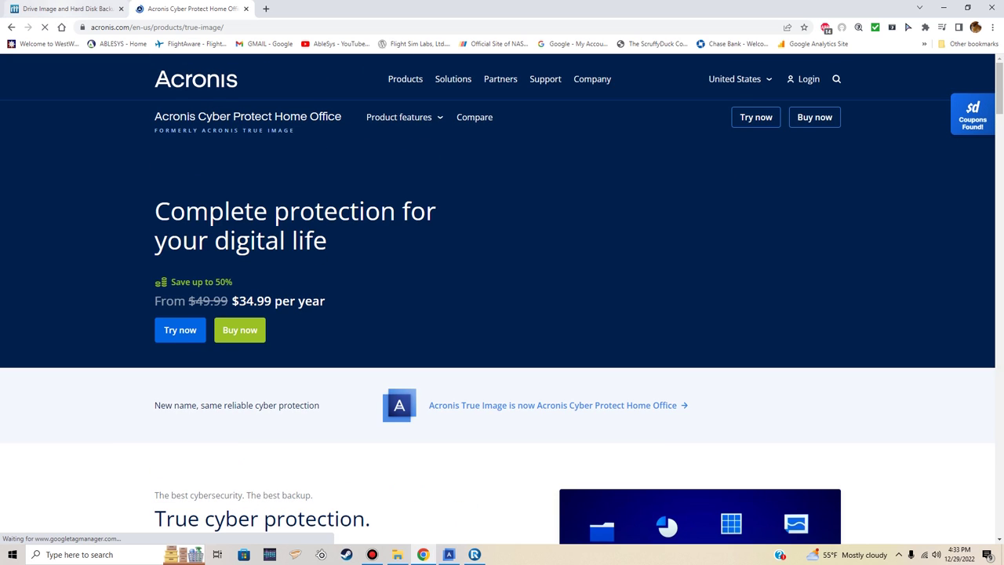
{"action": "key", "text": "ctrl+shift+Tab"}
{"action": "key", "text": "ctrl+Tab"}
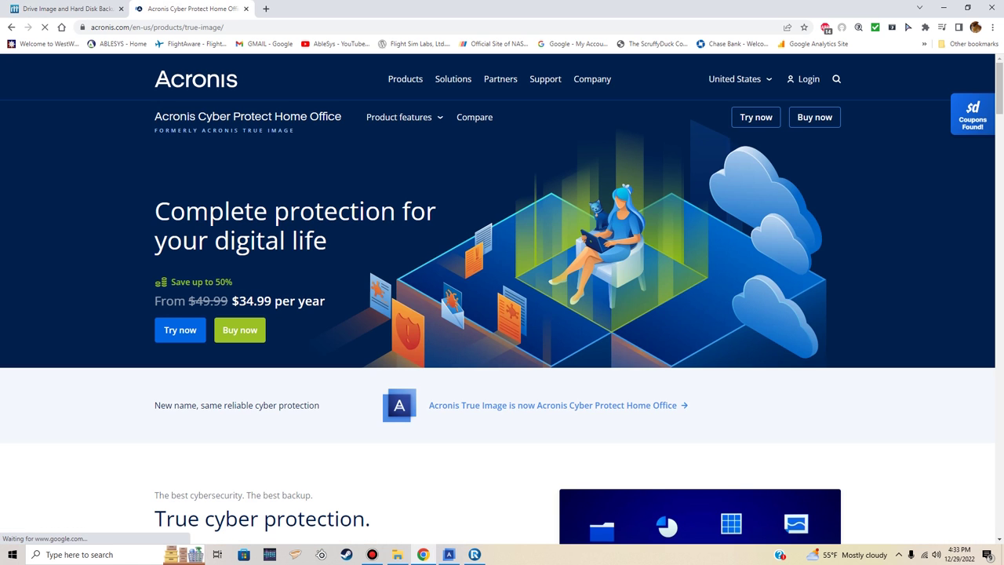
{"action": "scroll", "coordinate": [502, 314], "scroll_direction": "down", "scroll_amount": 4}
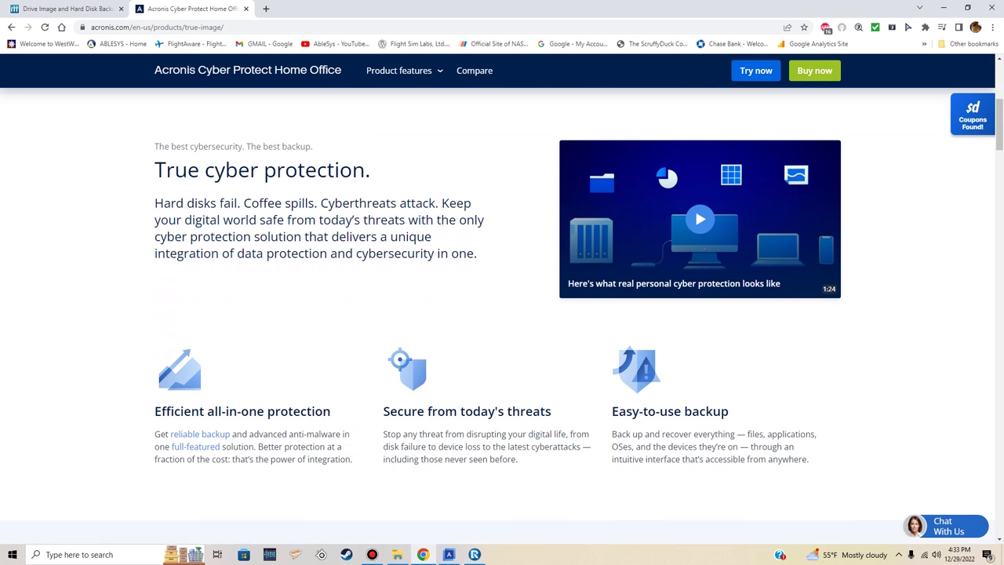
{"action": "scroll", "coordinate": [502, 314], "scroll_direction": "up", "scroll_amount": 1}
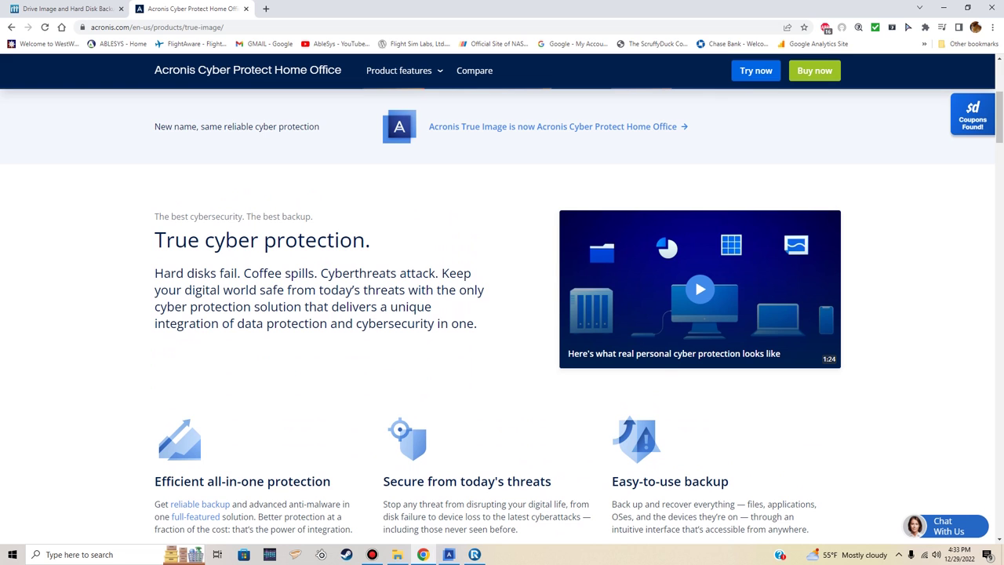
{"action": "scroll", "coordinate": [503, 313], "scroll_direction": "down", "scroll_amount": 3}
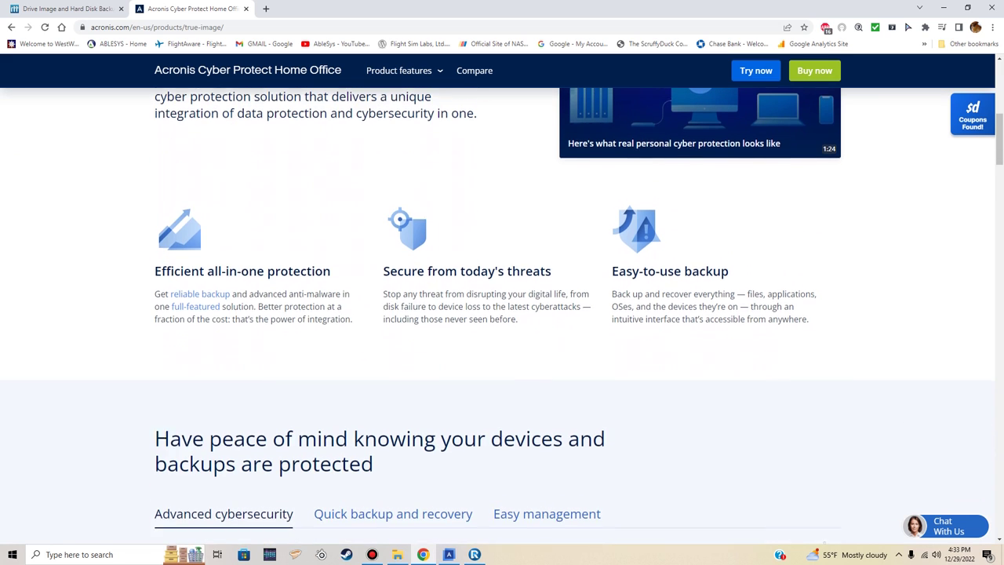
{"action": "scroll", "coordinate": [502, 314], "scroll_direction": "down", "scroll_amount": 3}
{"action": "scroll", "coordinate": [503, 314], "scroll_direction": "down", "scroll_amount": 2}
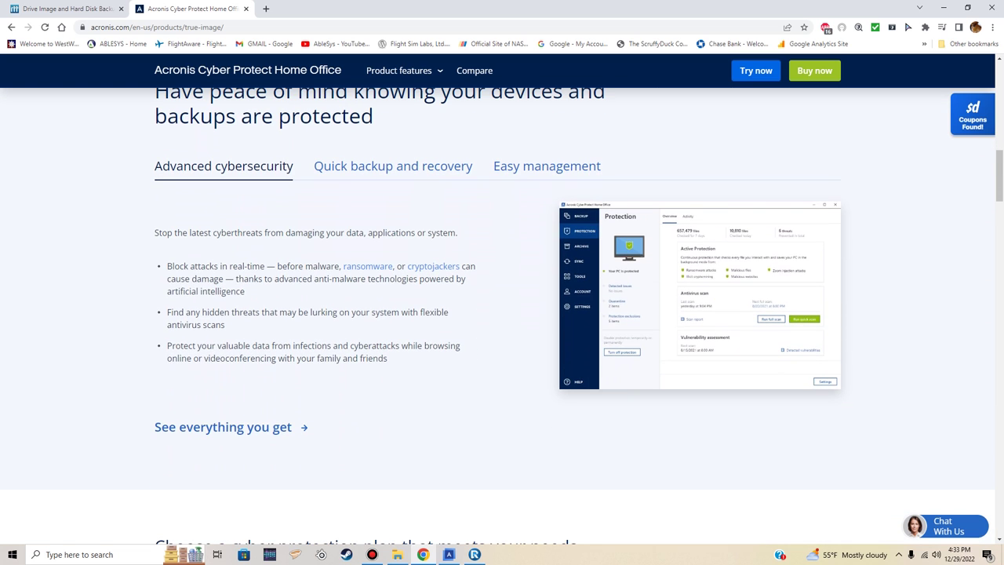
Step: Return to the beginning of the Acronis Cyber Protect Home Office page and switch back to the R-Drive Image web page
{"action": "scroll", "coordinate": [502, 313], "scroll_direction": "up", "scroll_amount": 8}
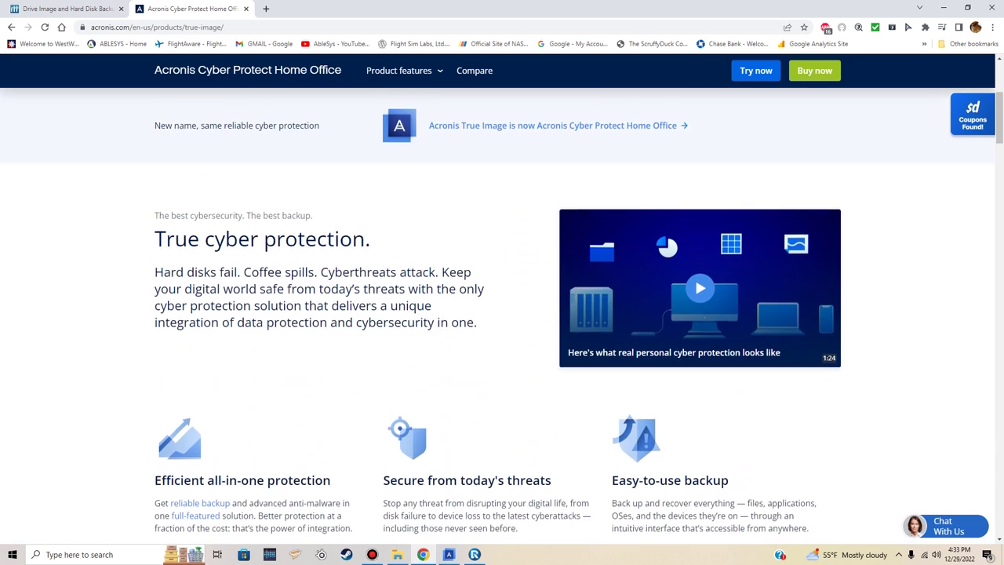
{"action": "scroll", "coordinate": [502, 314], "scroll_direction": "up", "scroll_amount": 2}
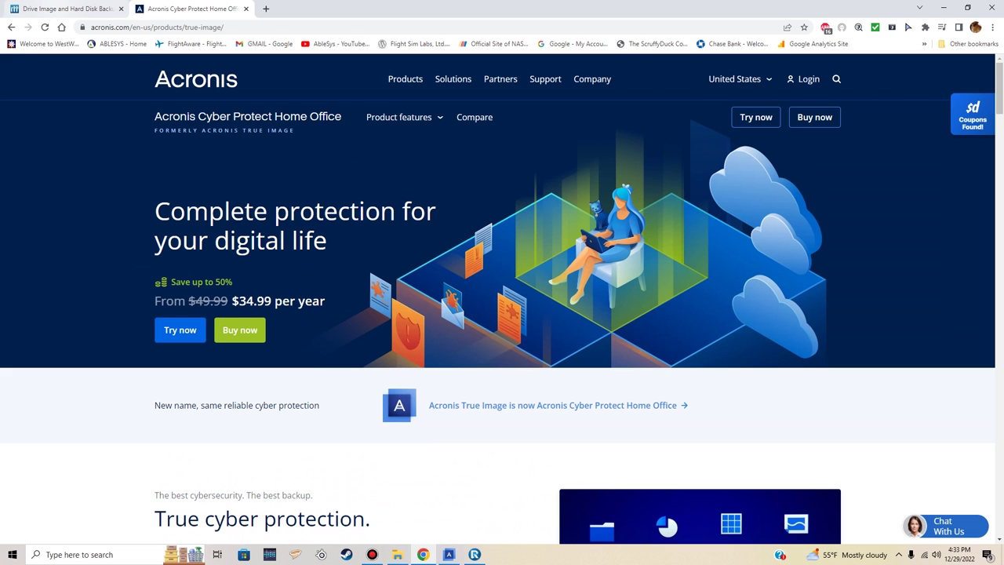
{"action": "left_click", "coordinate": [66, 8]}
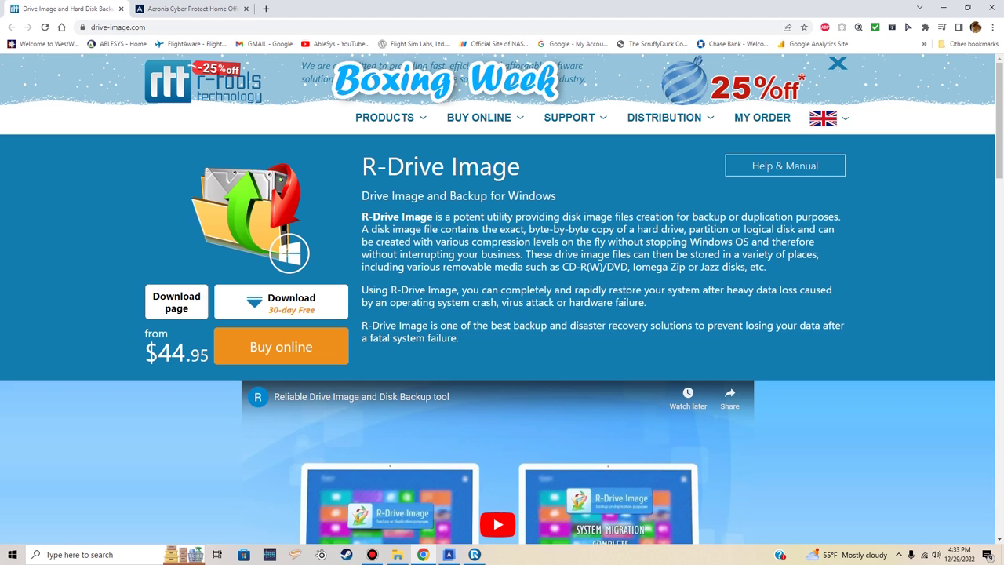
Step: View the main functions in the R-Drive Image program and switch to the Acronis Cyber Protect Home Office program
{"action": "left_click", "coordinate": [474, 554]}
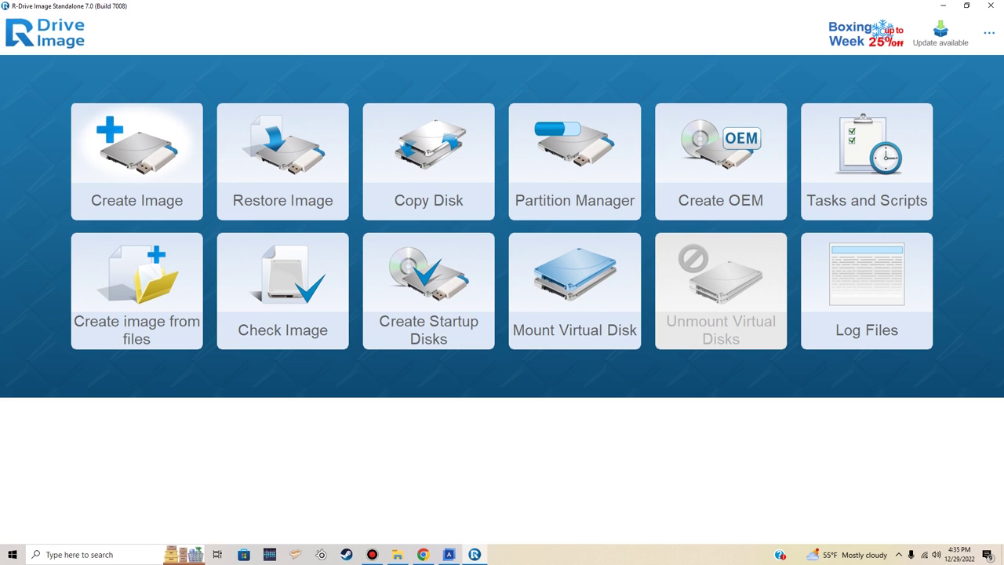
{"action": "mouse_move", "coordinate": [449, 555]}
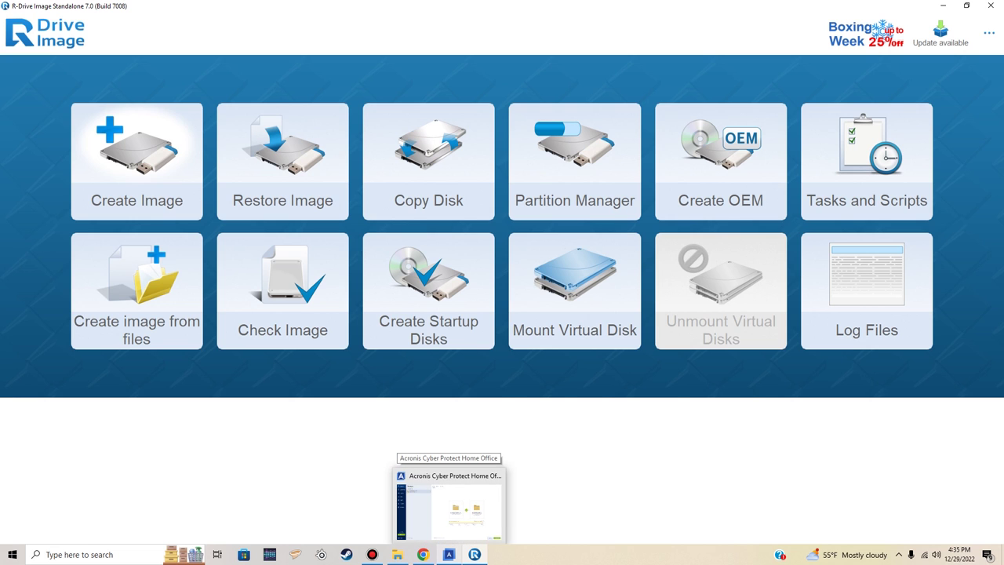
{"action": "left_click", "coordinate": [449, 554]}
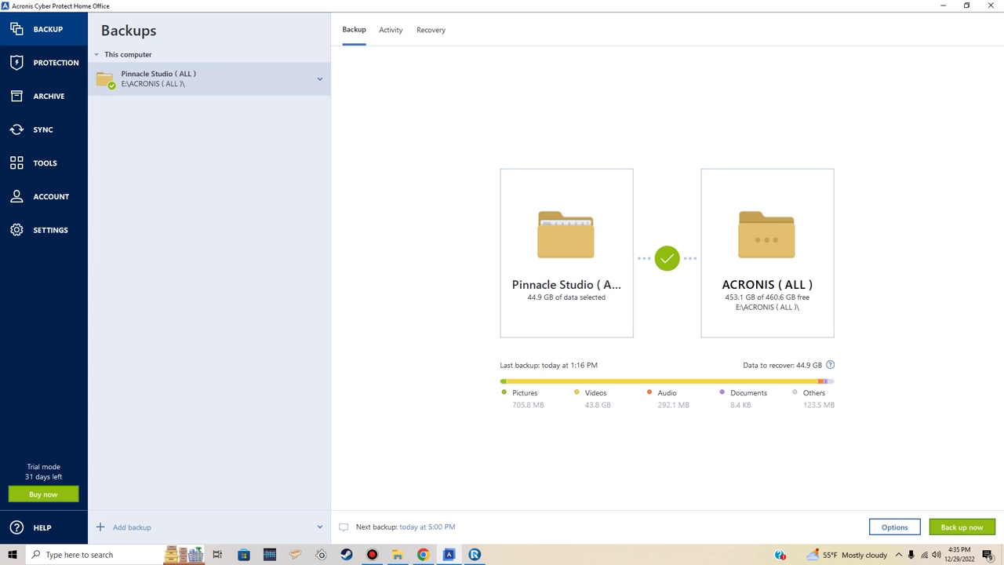
Step: Look through the Protection, Archive and Sync sections of Acronis Cyber Protect Home Office
{"action": "left_click", "coordinate": [47, 63]}
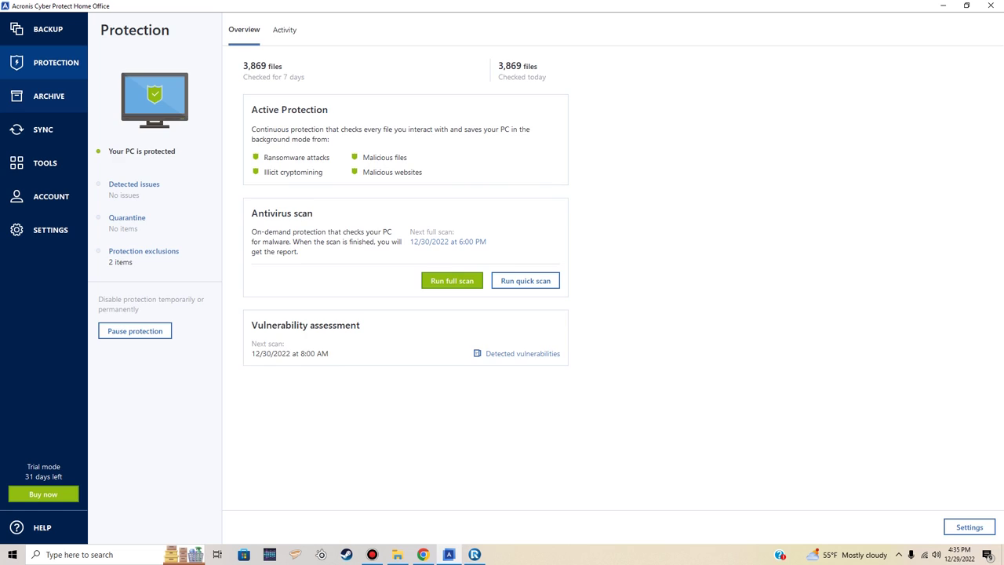
{"action": "left_click", "coordinate": [47, 96]}
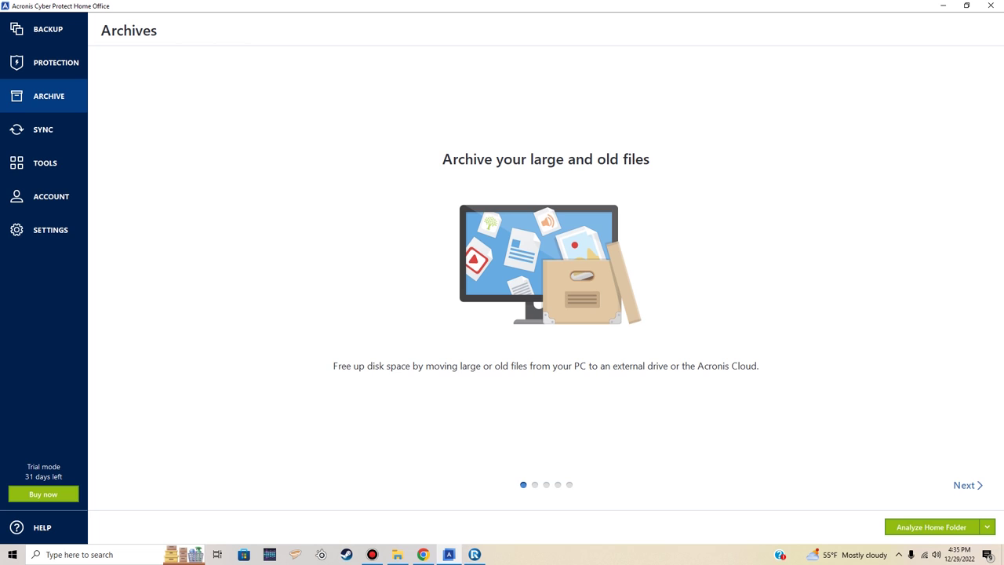
{"action": "left_click", "coordinate": [44, 129]}
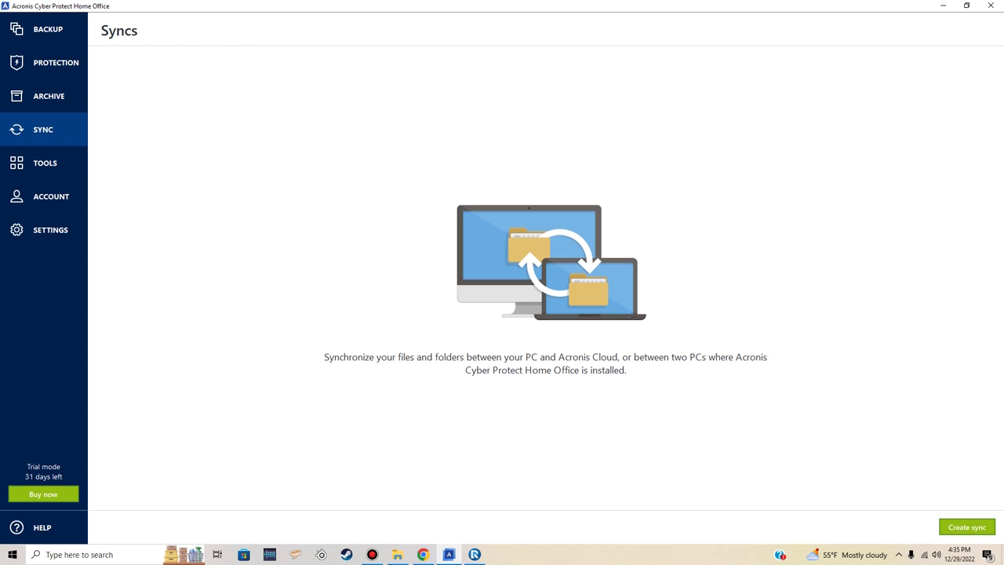
Step: Examine the System Clean-up and Acronis Secure Zone tools, closing each without making changes
{"action": "left_click", "coordinate": [43, 163]}
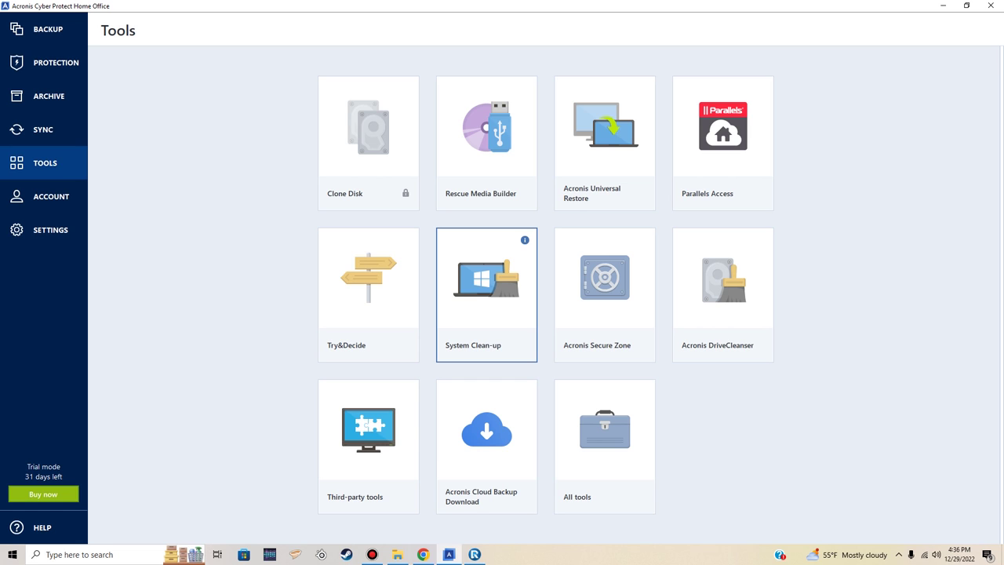
{"action": "left_click", "coordinate": [486, 282]}
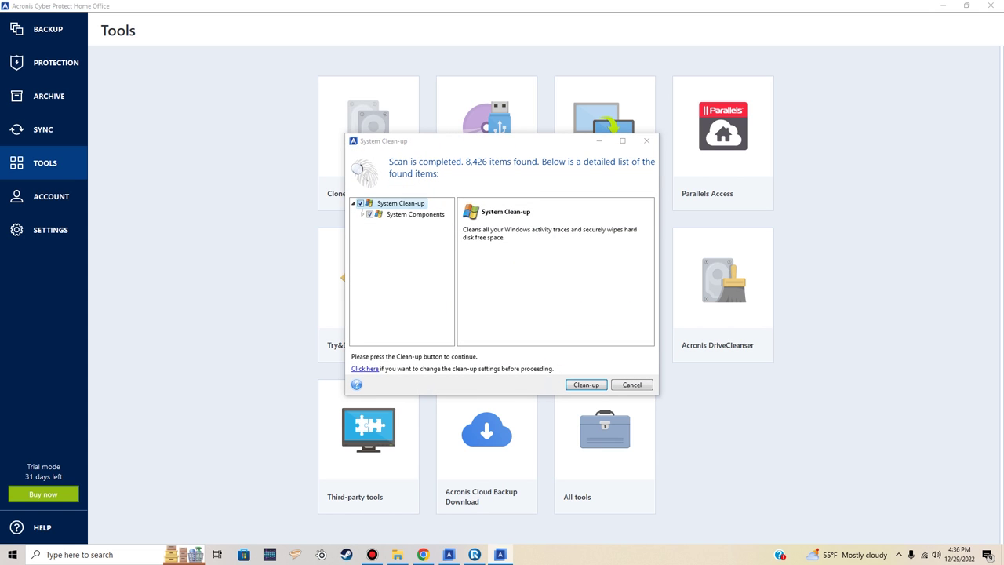
{"action": "left_click", "coordinate": [647, 141]}
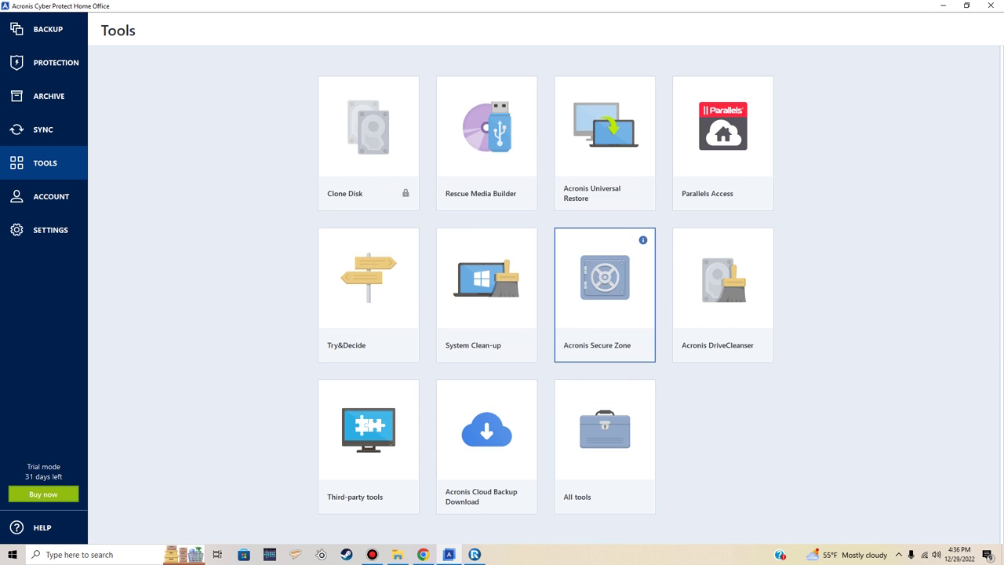
{"action": "left_click", "coordinate": [604, 294]}
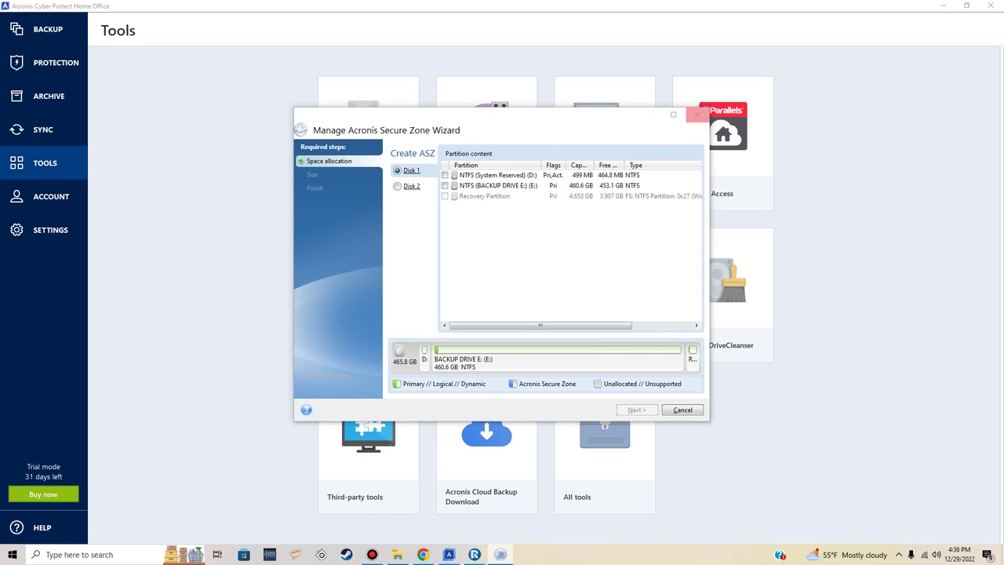
{"action": "left_click", "coordinate": [697, 114]}
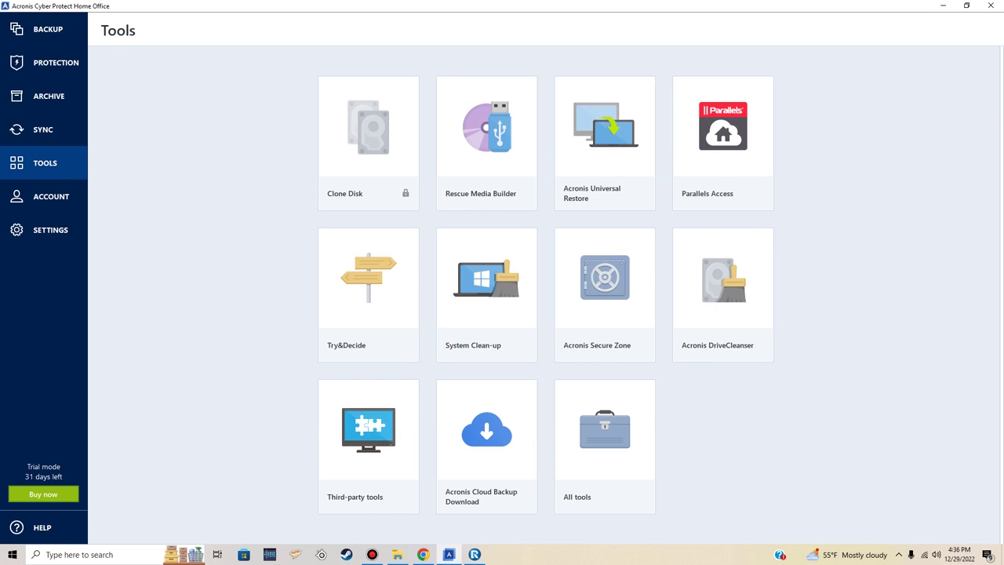
Step: Examine Acronis DriveCleanser with BACKUP DRIVE E: selected as the source, and close it without erasing anything
{"action": "left_click", "coordinate": [723, 291]}
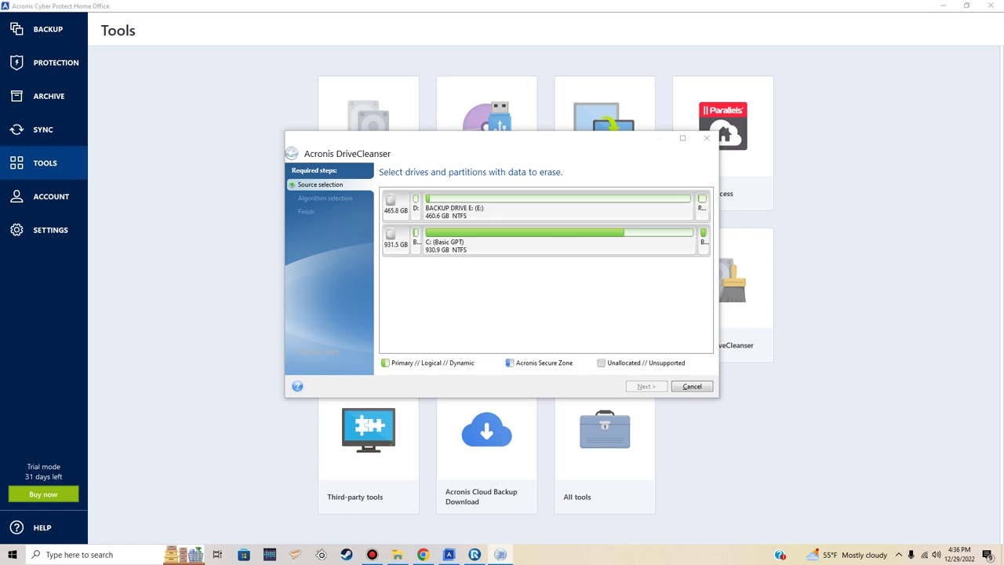
{"action": "left_click", "coordinate": [558, 209]}
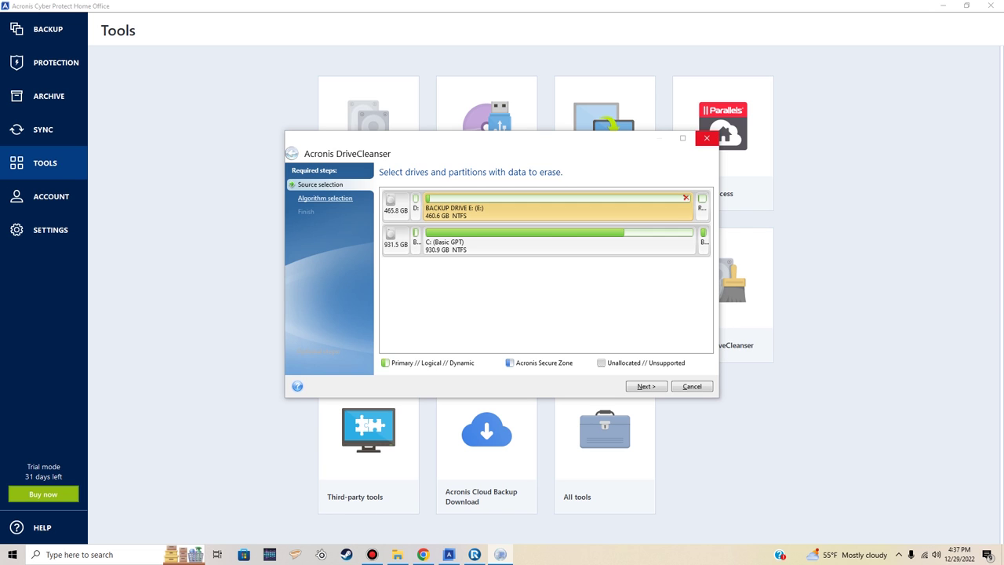
{"action": "left_click", "coordinate": [707, 139]}
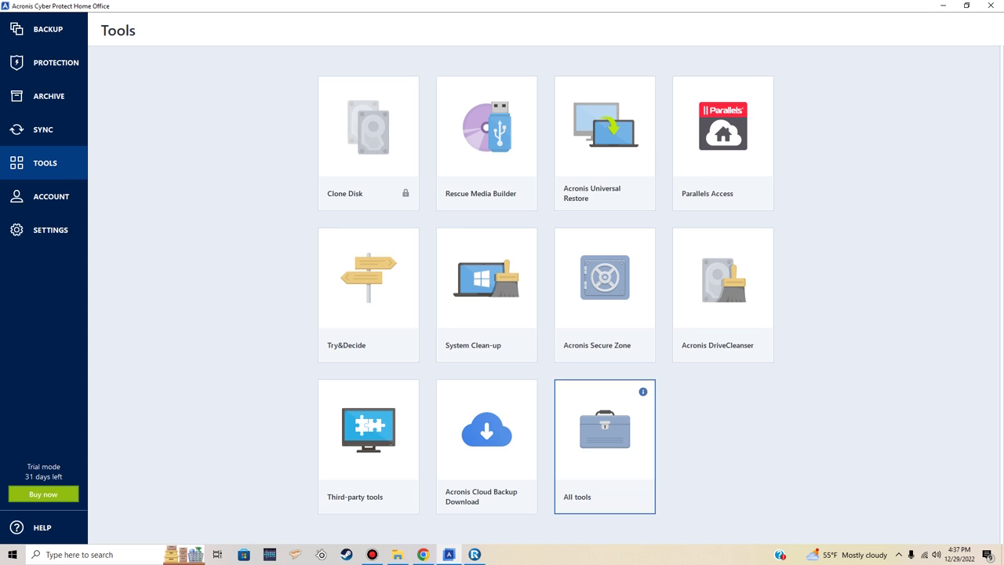
Step: Look over the Acronis account information and program settings, and return to the backups overview
{"action": "left_click", "coordinate": [49, 196]}
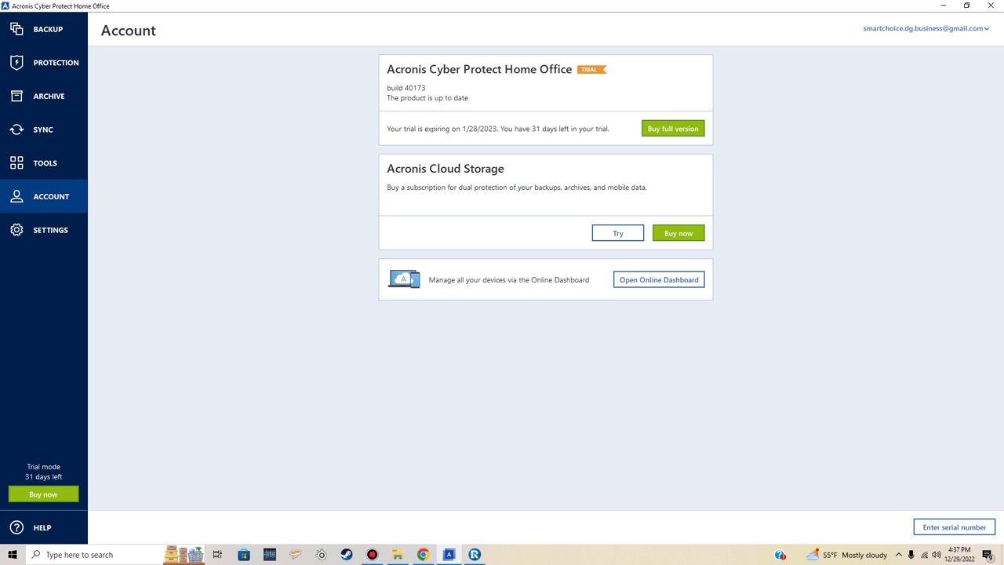
{"action": "left_click", "coordinate": [50, 230]}
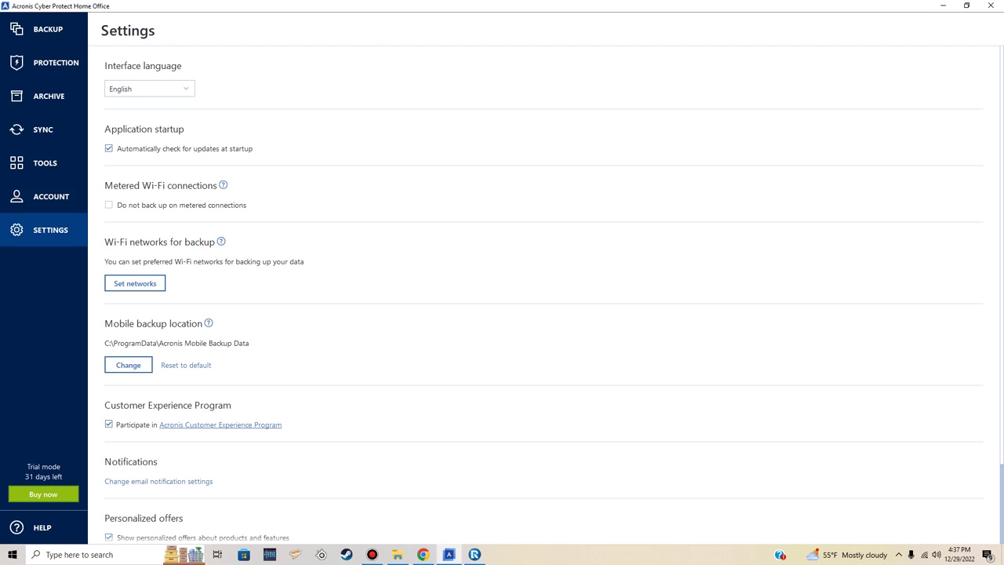
{"action": "left_click", "coordinate": [47, 29]}
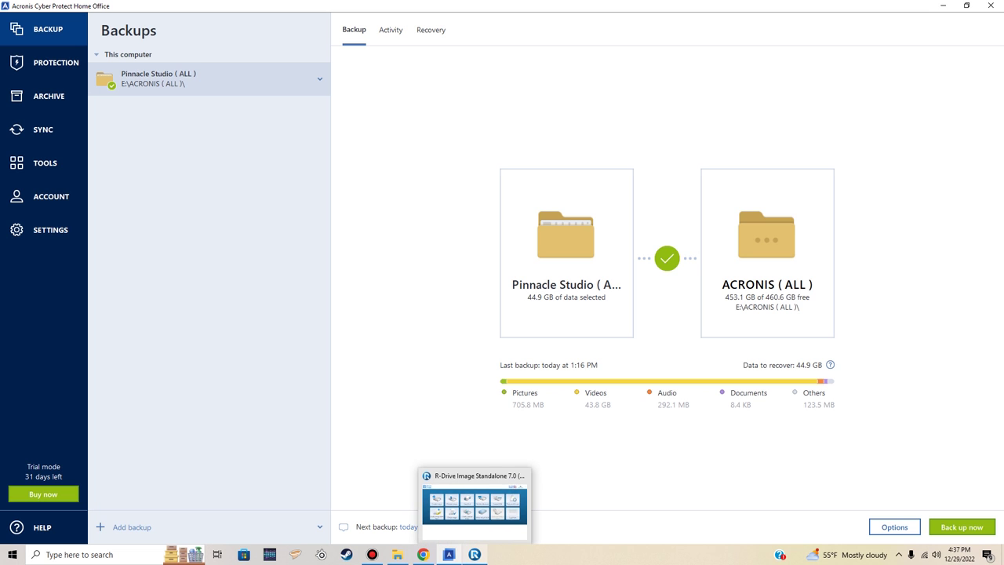
Step: Switch to R-Drive Image and select the Pinnacle Studio ( ALL ) folder on drive C: for a new image from files
{"action": "left_click", "coordinate": [474, 554]}
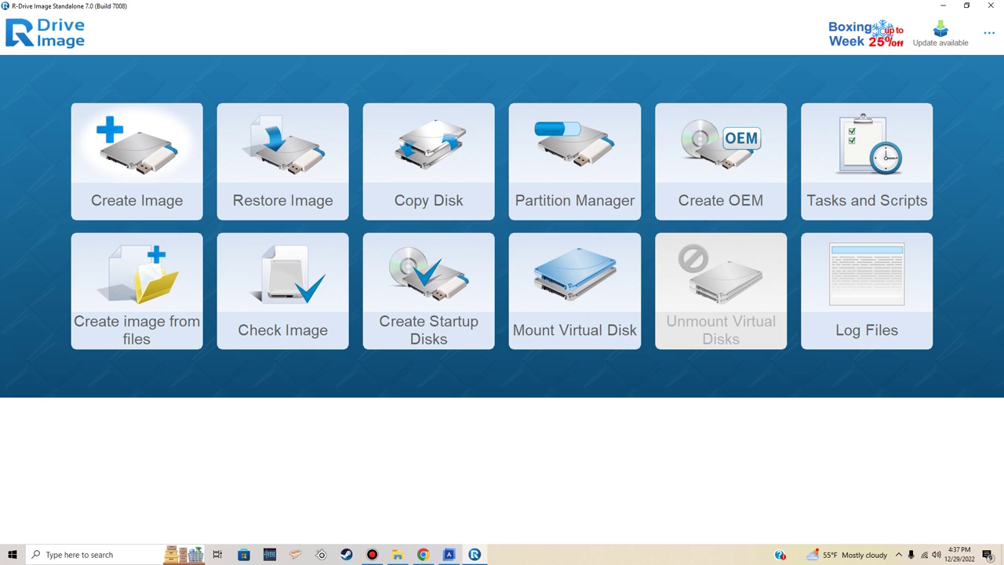
{"action": "left_click", "coordinate": [137, 282]}
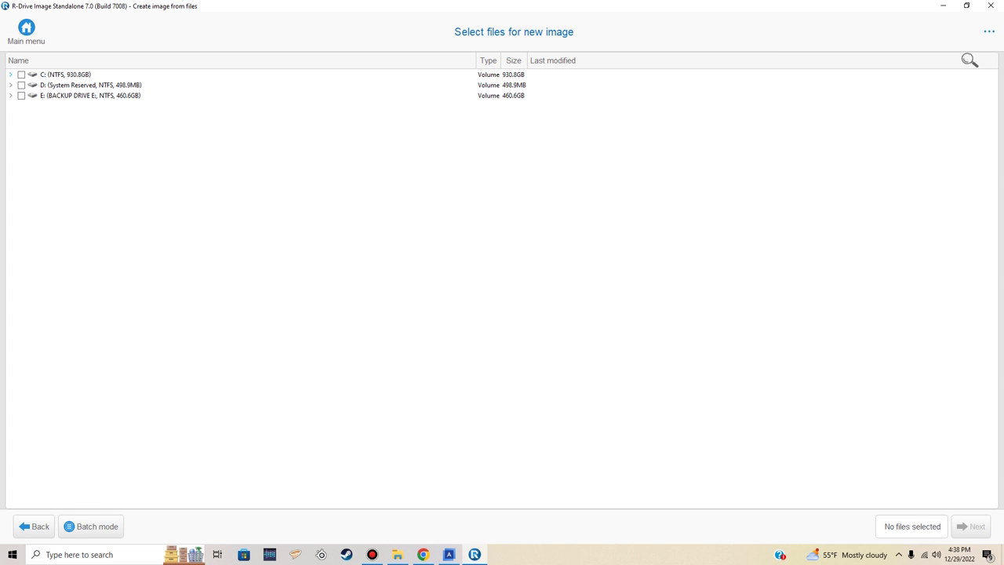
{"action": "key", "text": "Right"}
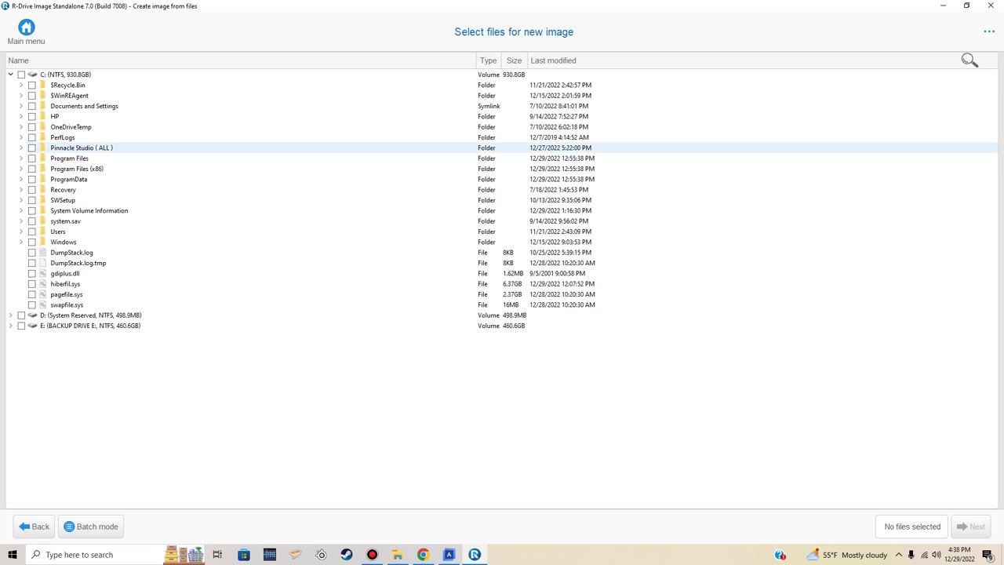
{"action": "left_click", "coordinate": [32, 147]}
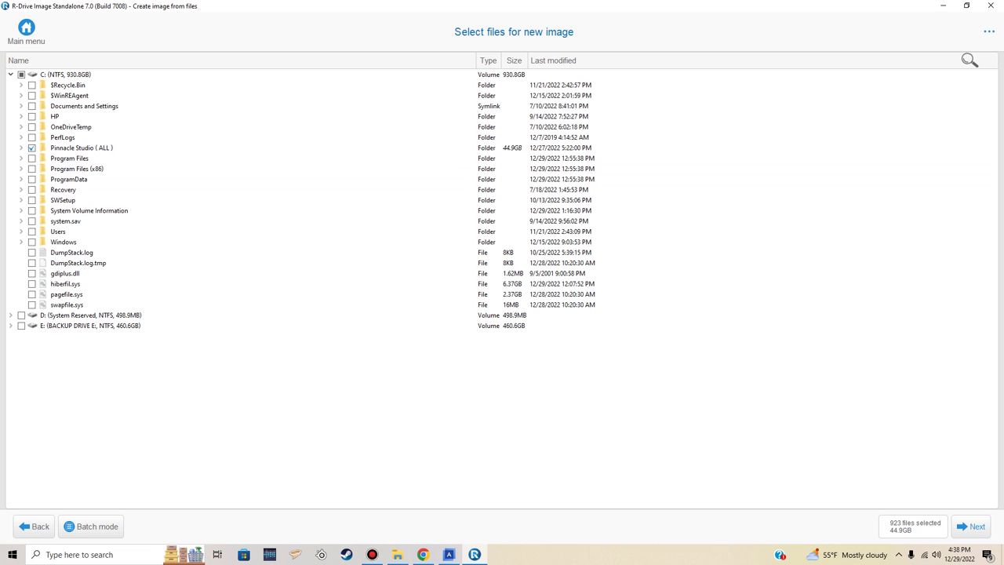
Step: Set the image destination to the R-Drive Image folder on BACKUP DRIVE E:, keeping the file name C_files-image.rdr
{"action": "left_click", "coordinate": [971, 526]}
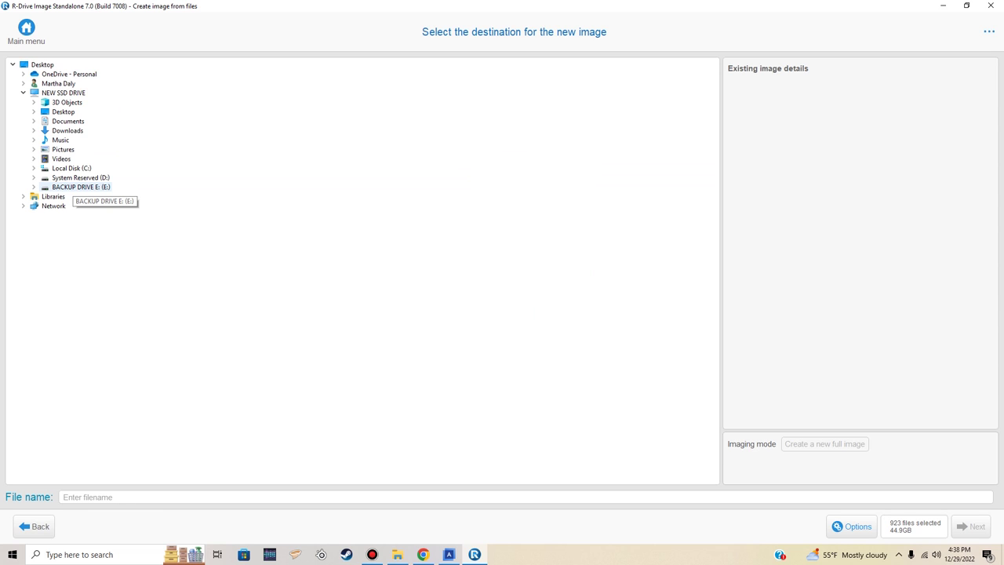
{"action": "double_click", "coordinate": [81, 187]}
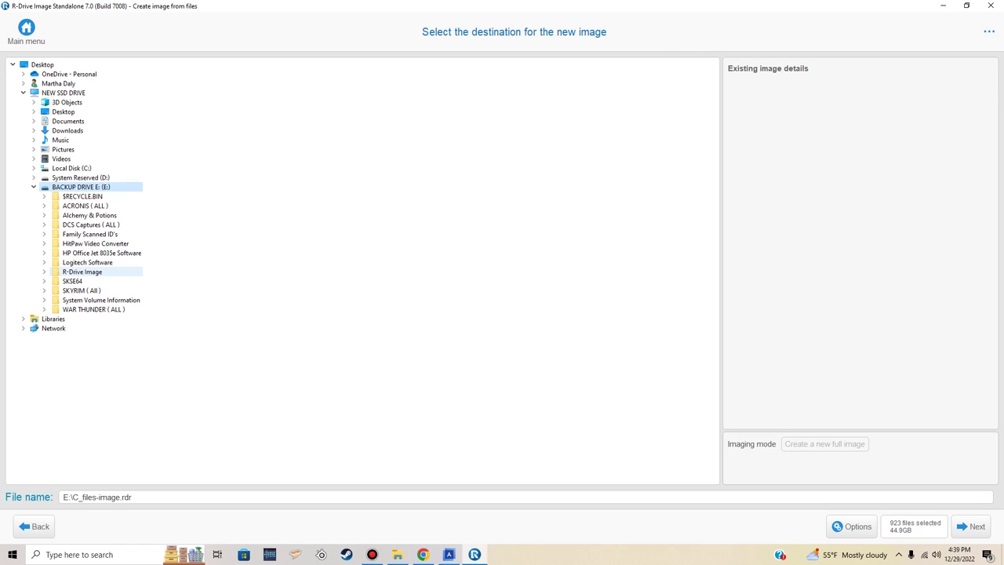
{"action": "left_click", "coordinate": [82, 271]}
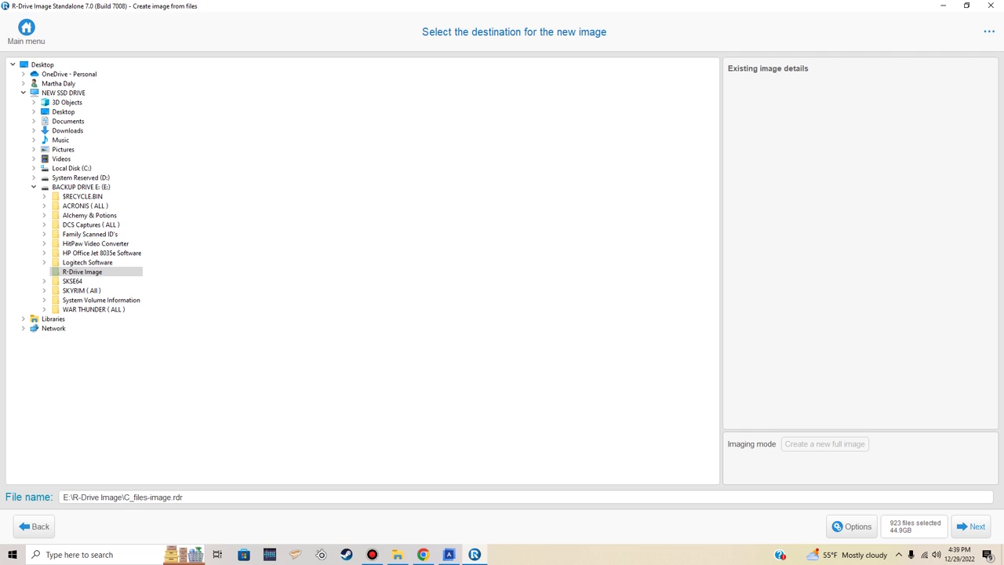
{"action": "left_click", "coordinate": [973, 526]}
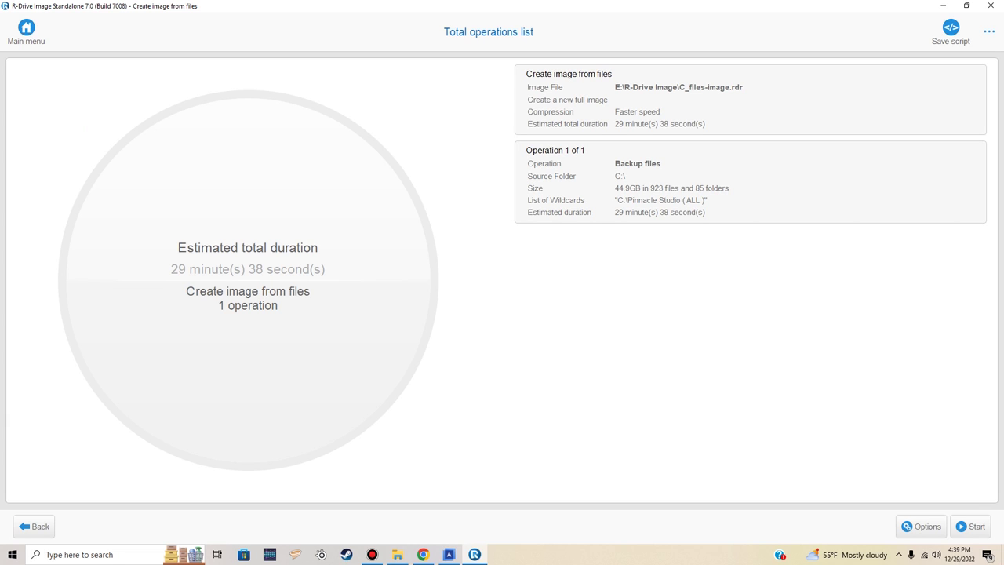
Step: Run the file image creation to completion and return to the main menu of R-Drive Image
{"action": "left_click", "coordinate": [971, 527]}
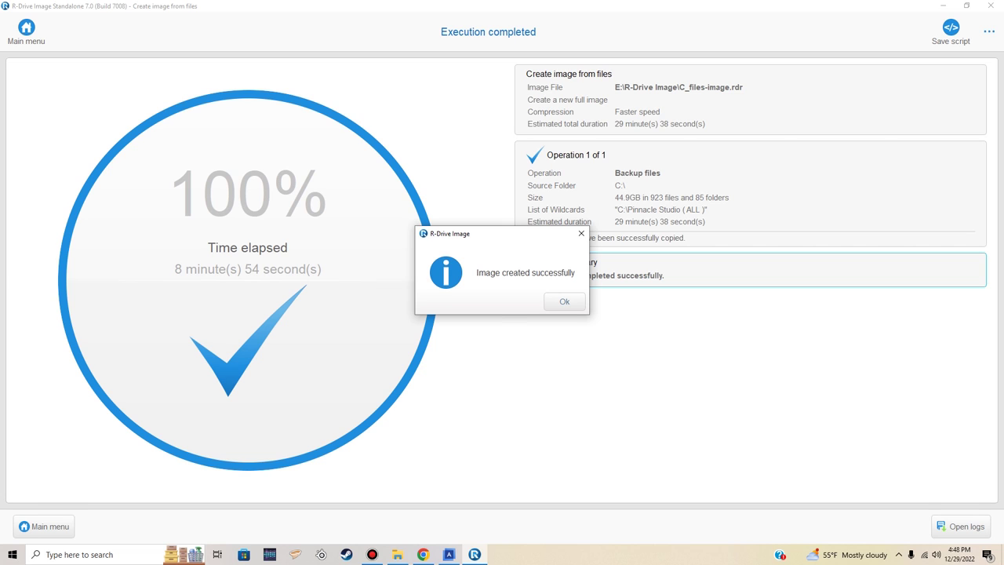
{"action": "key", "text": "Return"}
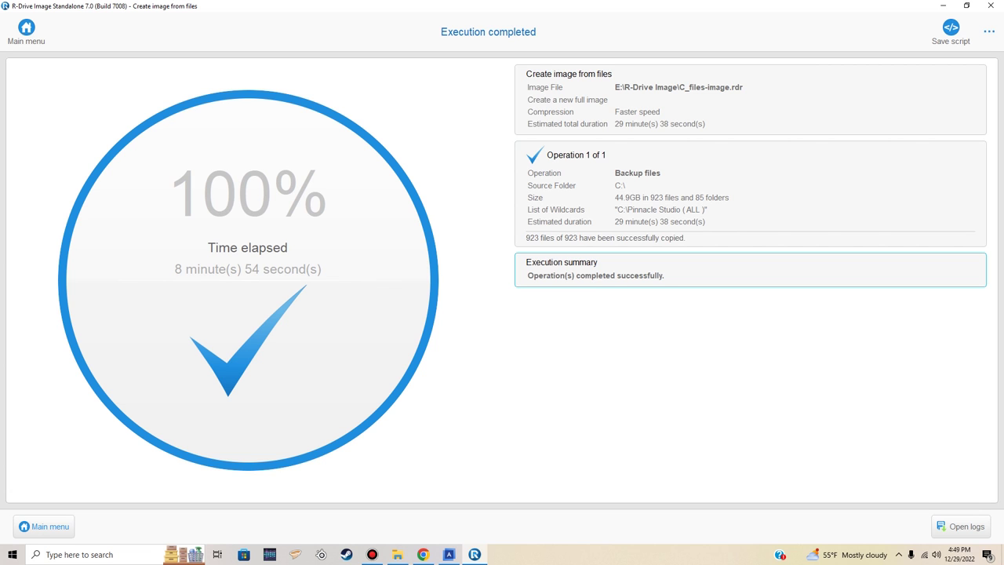
{"action": "left_click", "coordinate": [45, 527]}
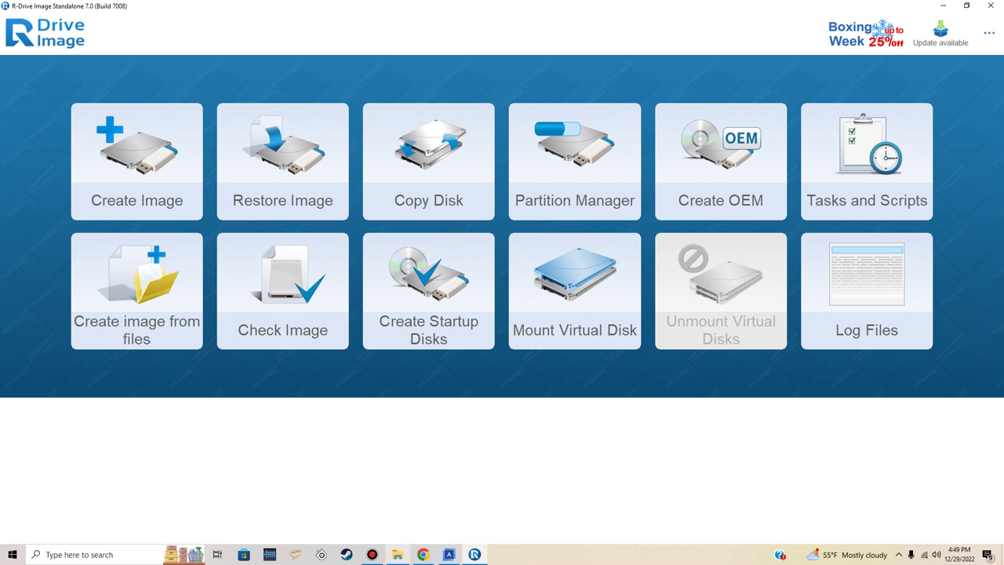
Step: Switch to File Explorer and examine the properties of C_files-image in the R-Drive Image folder on BACKUP DRIVE E:
{"action": "mouse_move", "coordinate": [398, 554]}
{"action": "left_click", "coordinate": [397, 503]}
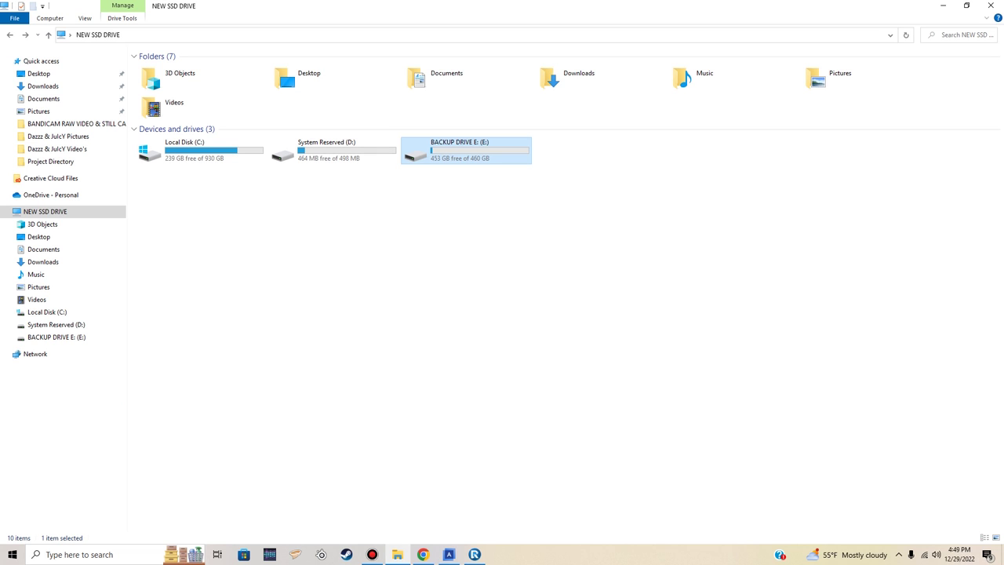
{"action": "key", "text": "Return"}
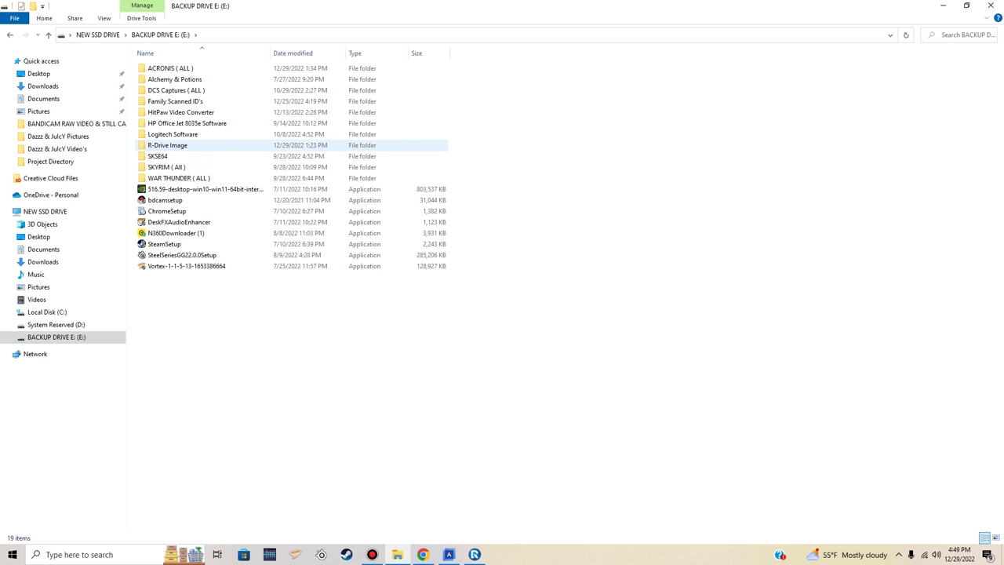
{"action": "double_click", "coordinate": [169, 145]}
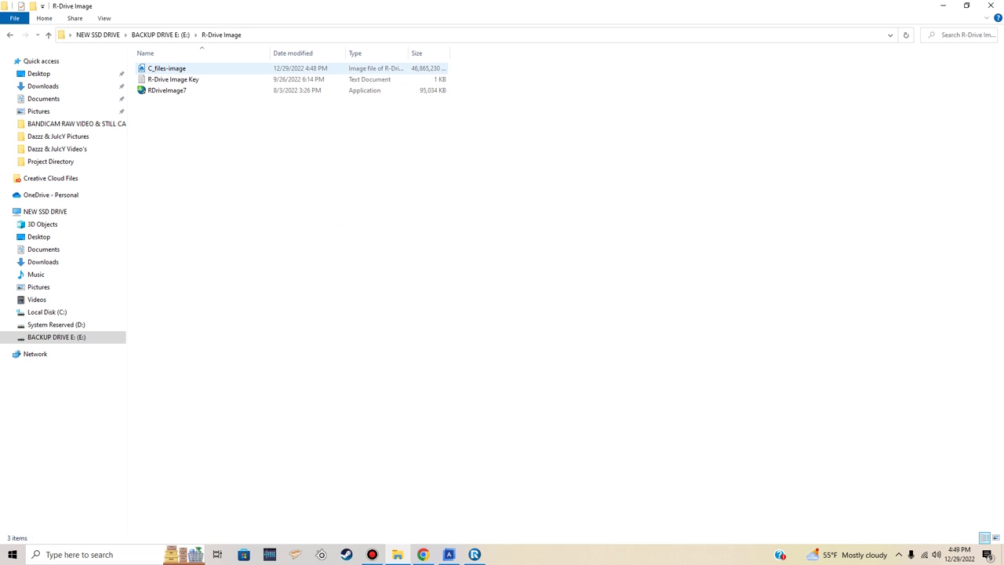
{"action": "left_click", "coordinate": [167, 68]}
{"action": "right_click", "coordinate": [217, 70]}
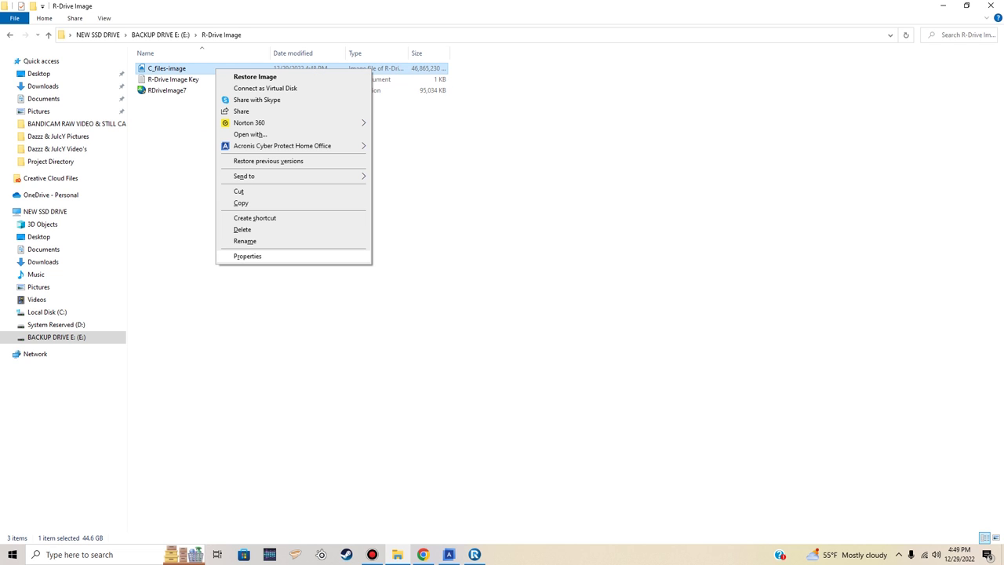
{"action": "left_click", "coordinate": [247, 256]}
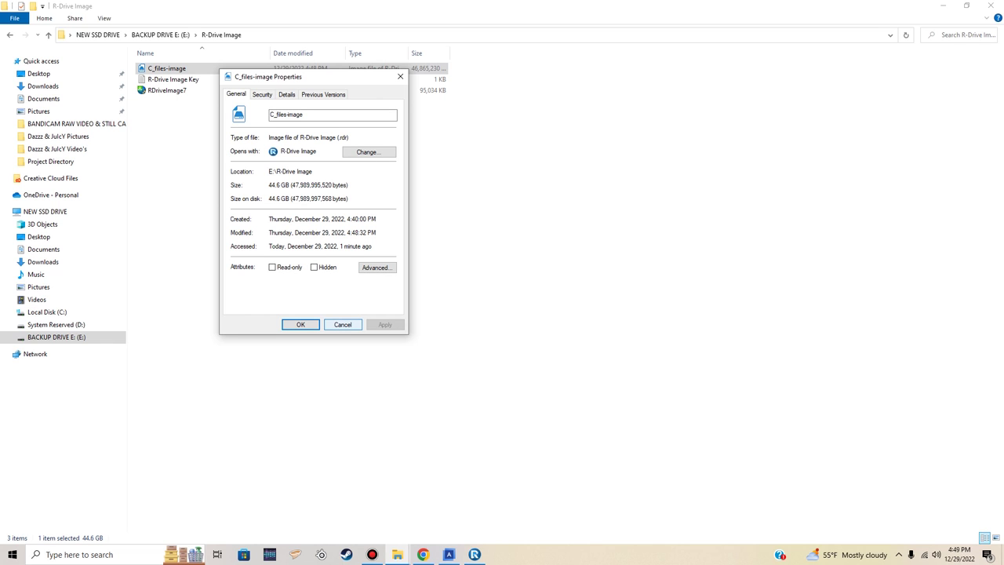
{"action": "left_click", "coordinate": [343, 325]}
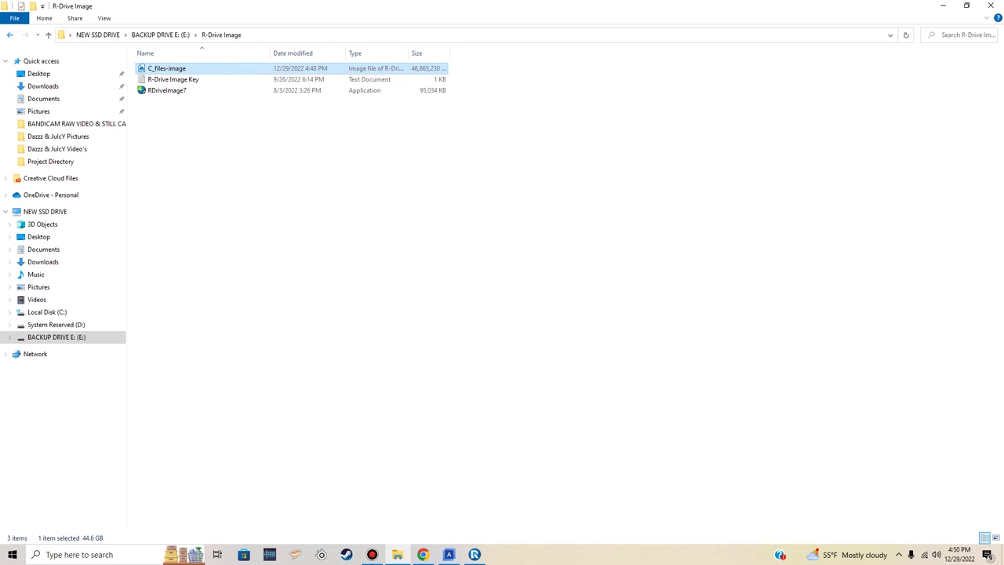
Step: Check the contents of the ACRONIS ( ALL ) folder on BACKUP DRIVE E:, and close R-Drive Image
{"action": "key", "text": "alt+Left"}
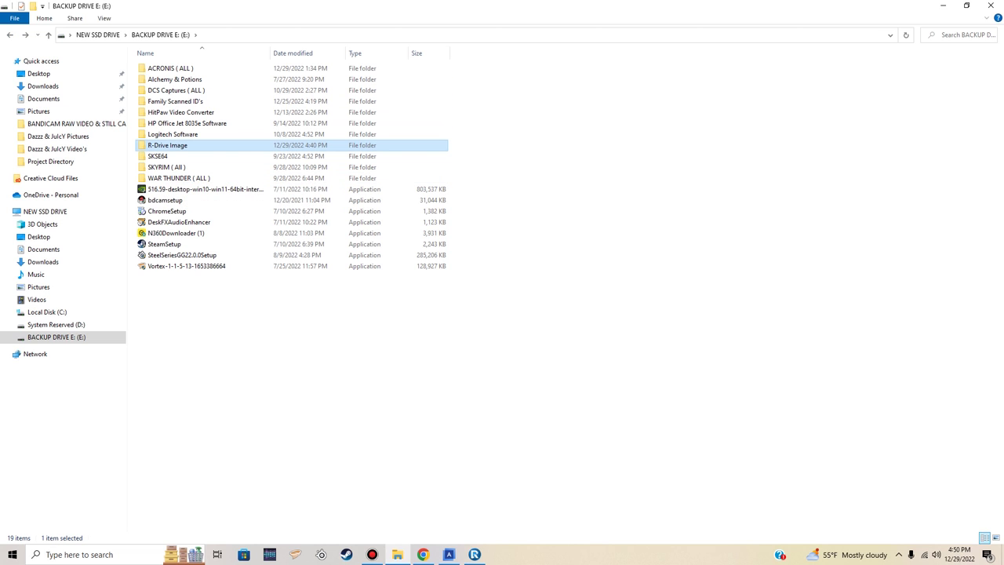
{"action": "double_click", "coordinate": [170, 68]}
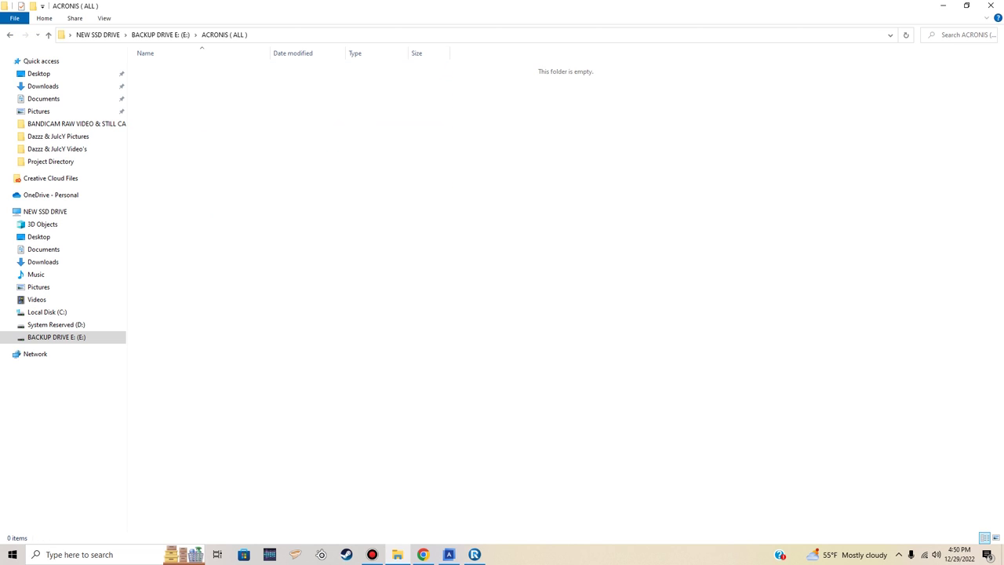
{"action": "key", "text": "alt+Left"}
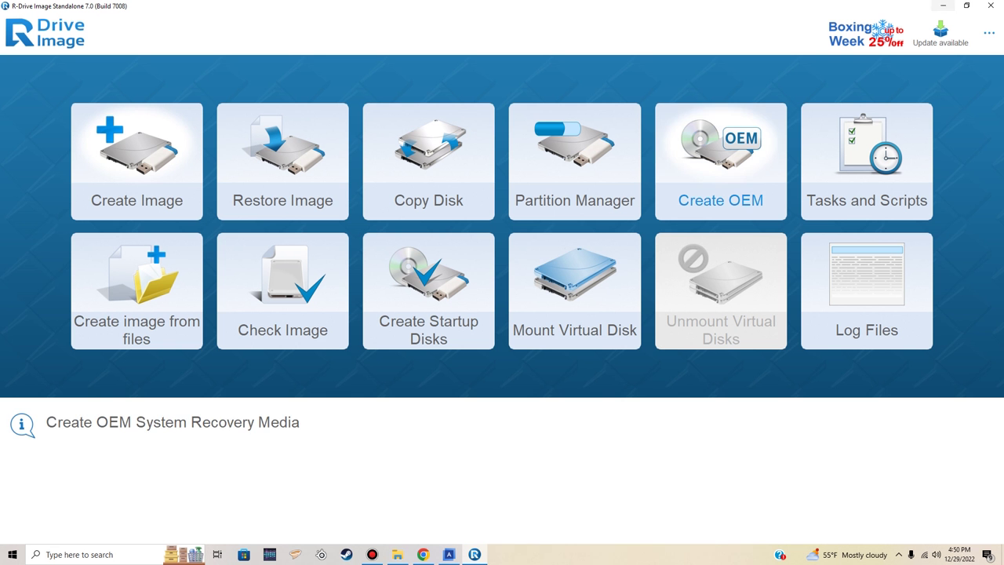
{"action": "left_click", "coordinate": [943, 6]}
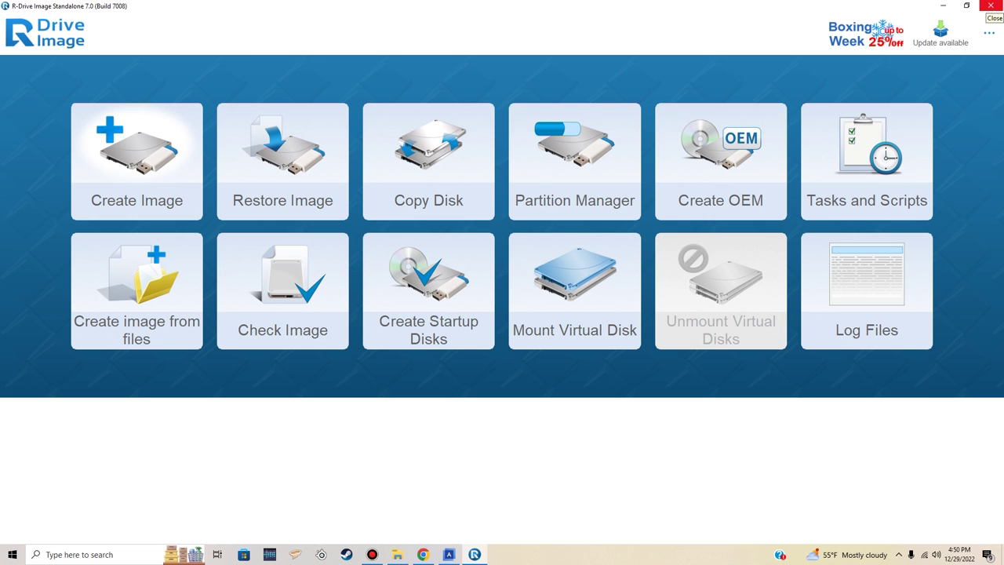
{"action": "left_click", "coordinate": [991, 5]}
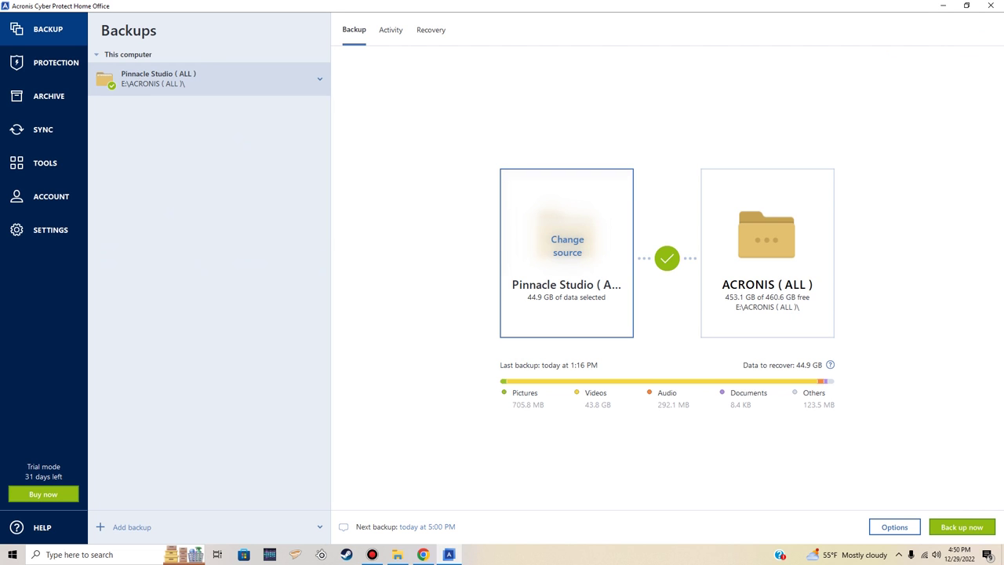
Step: Clear the selection of Local Disk (C:) and choose only its Pinnacle Studio ( ALL ) folder as the Acronis backup source
{"action": "left_click", "coordinate": [567, 246]}
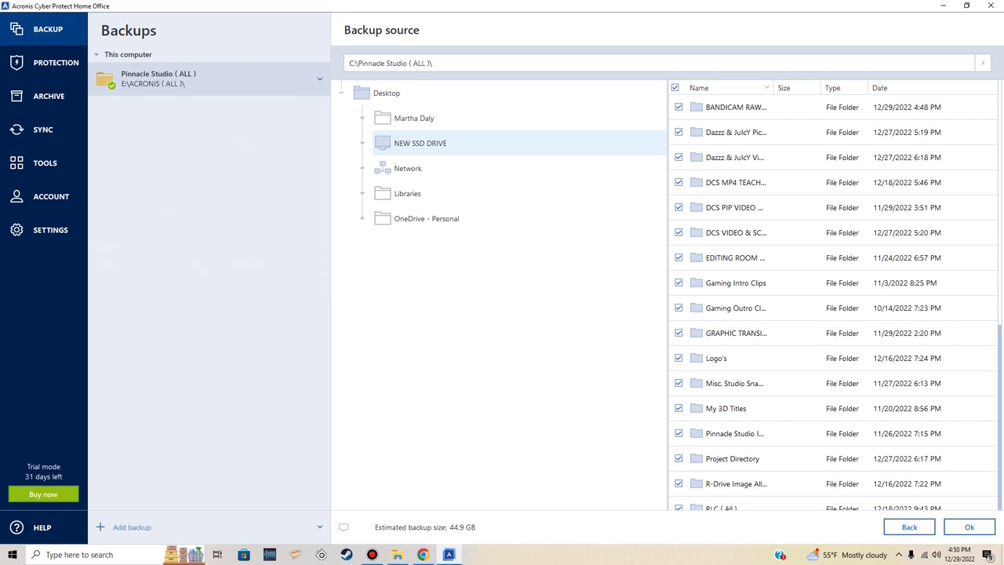
{"action": "left_click", "coordinate": [420, 143]}
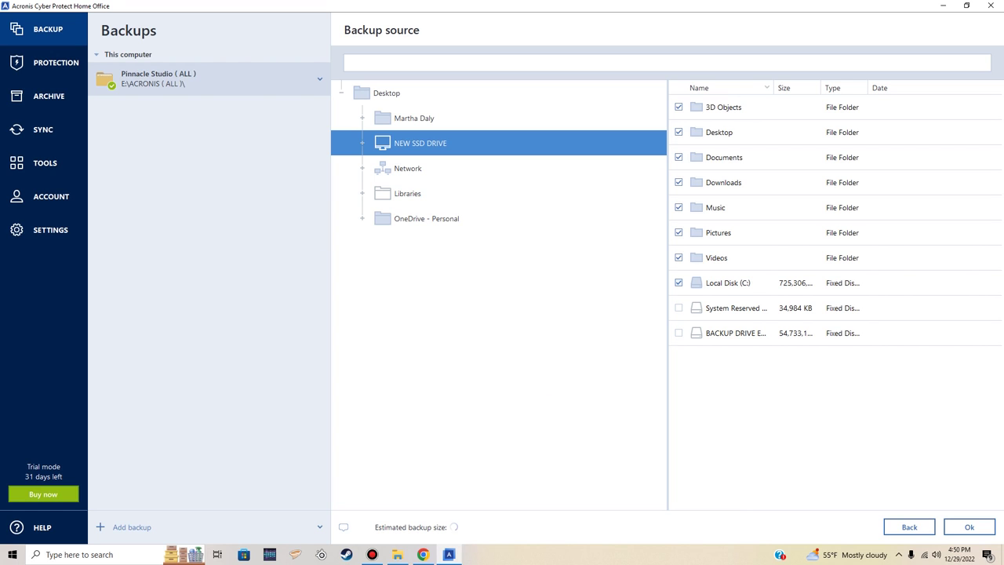
{"action": "left_click", "coordinate": [679, 283]}
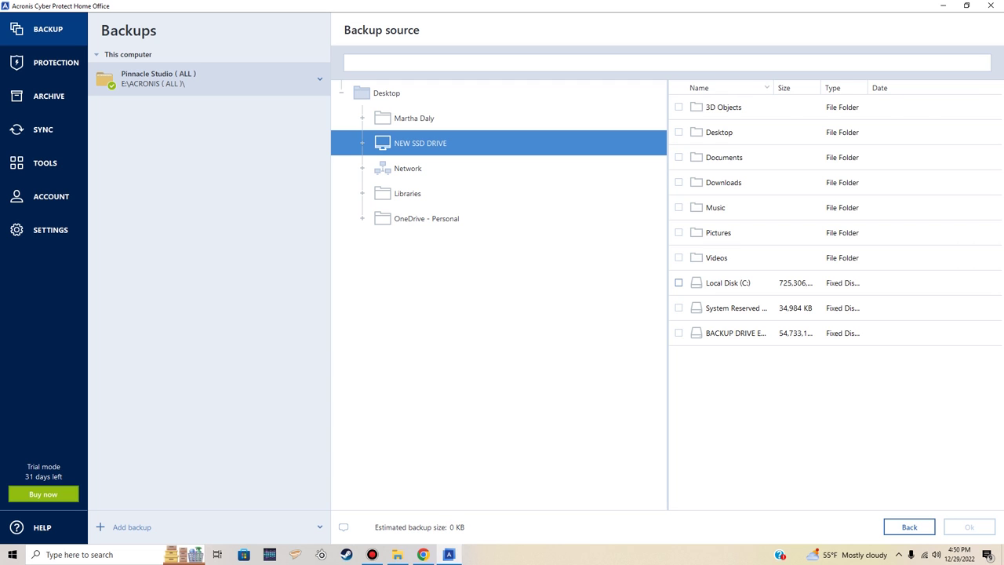
{"action": "double_click", "coordinate": [722, 283]}
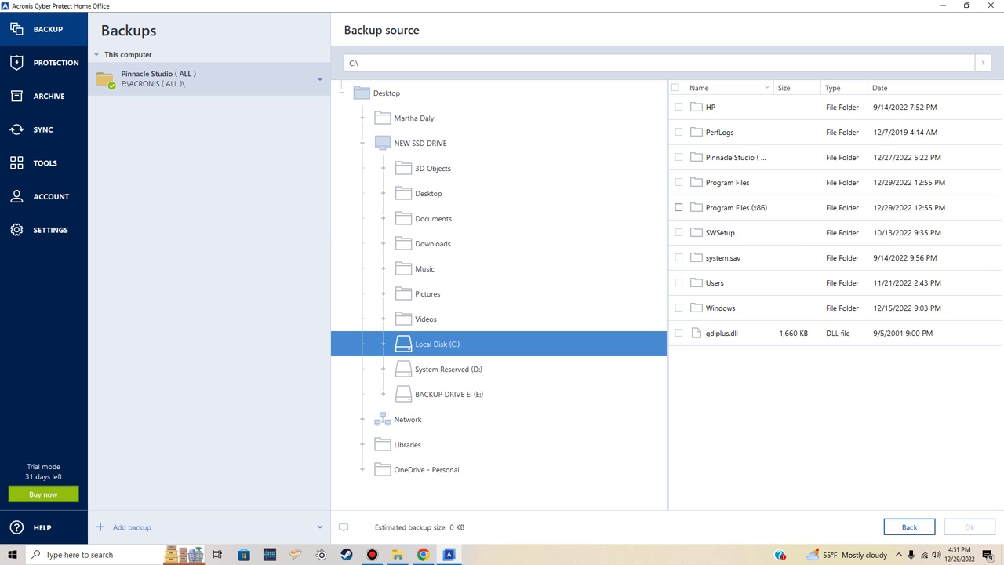
{"action": "left_click", "coordinate": [679, 157]}
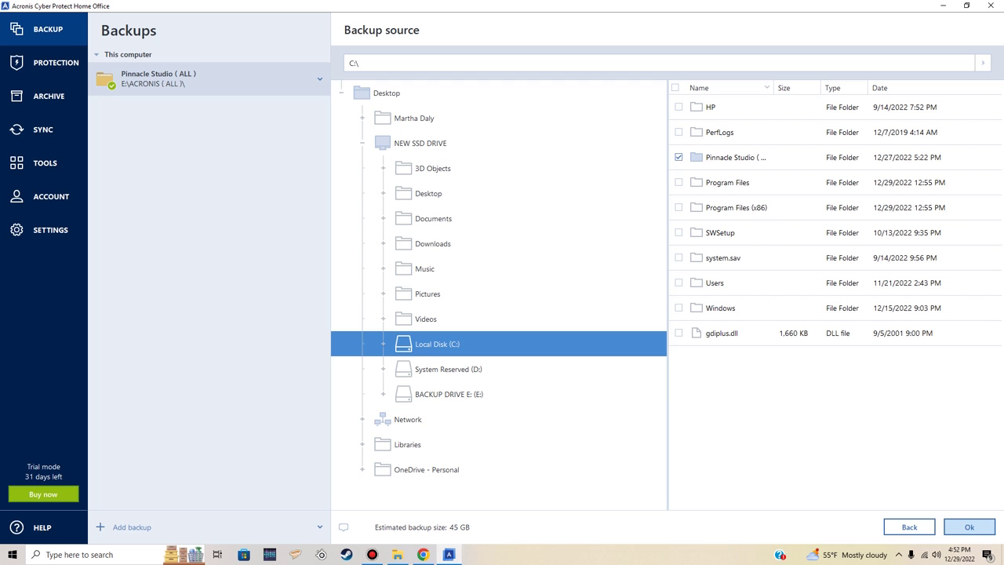
{"action": "left_click", "coordinate": [970, 527]}
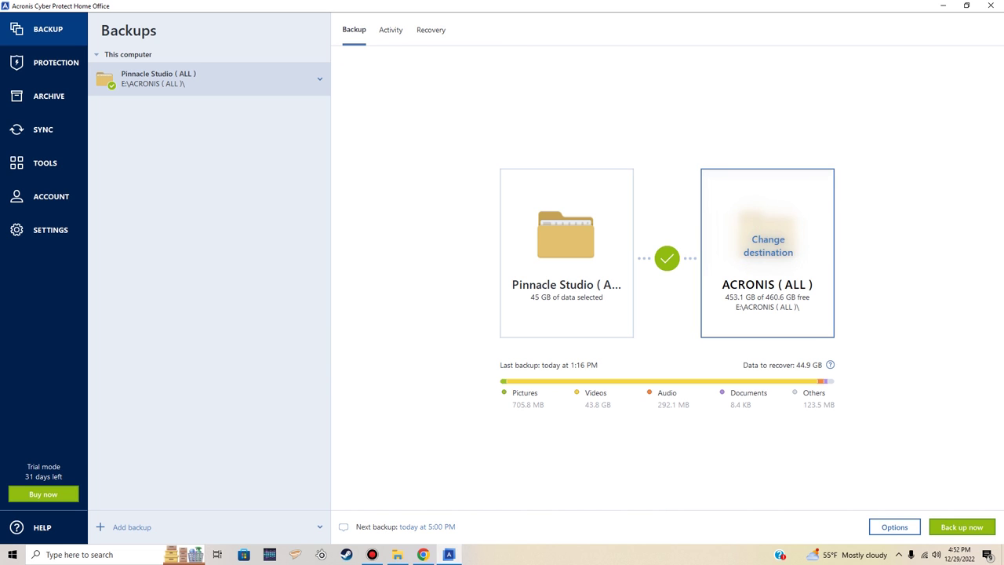
Step: Set the backup destination to the ACRONIS ( ALL ) folder on BACKUP DRIVE E:
{"action": "left_click", "coordinate": [768, 245]}
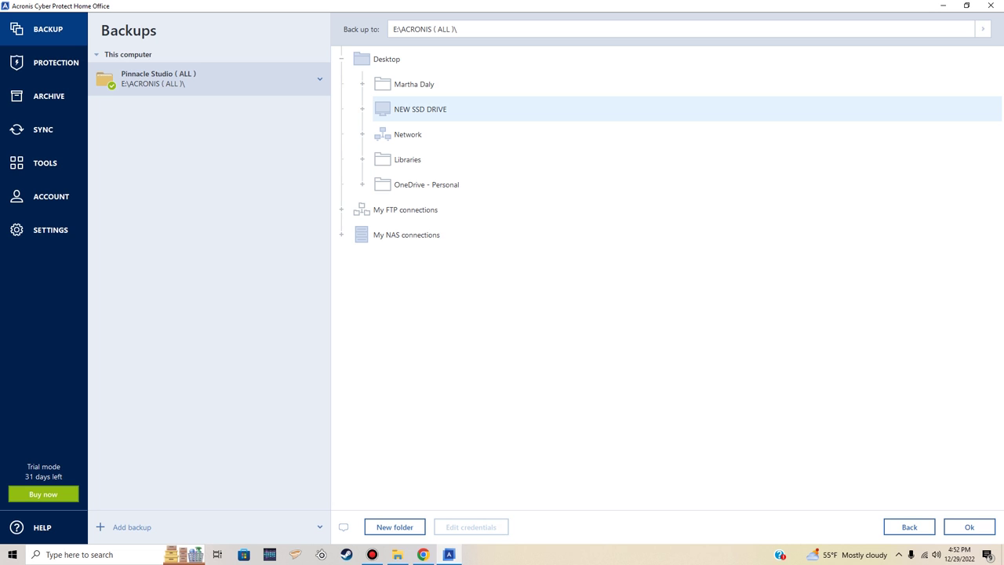
{"action": "double_click", "coordinate": [420, 109]}
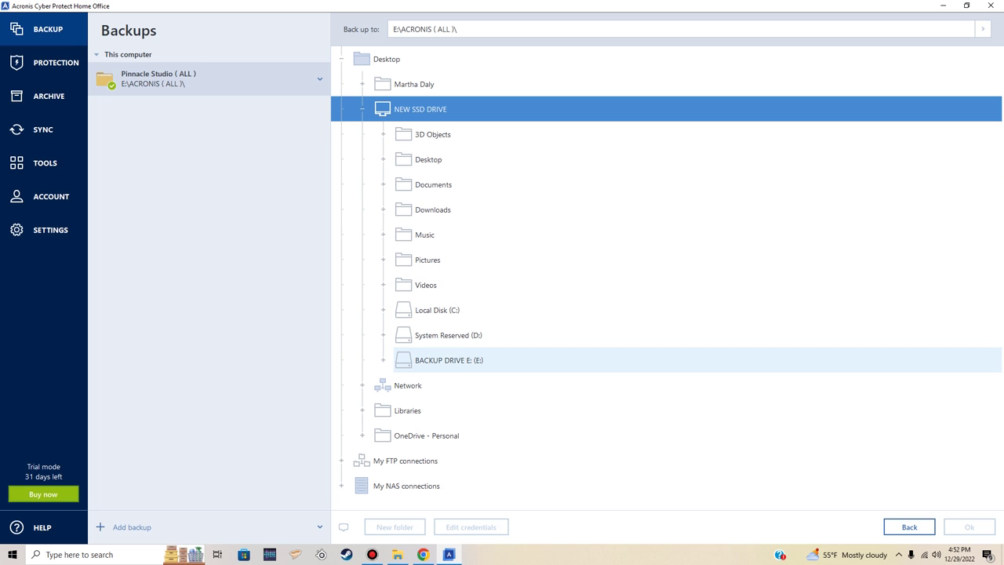
{"action": "double_click", "coordinate": [449, 360]}
{"action": "scroll", "coordinate": [448, 400], "scroll_direction": "down", "scroll_amount": 3}
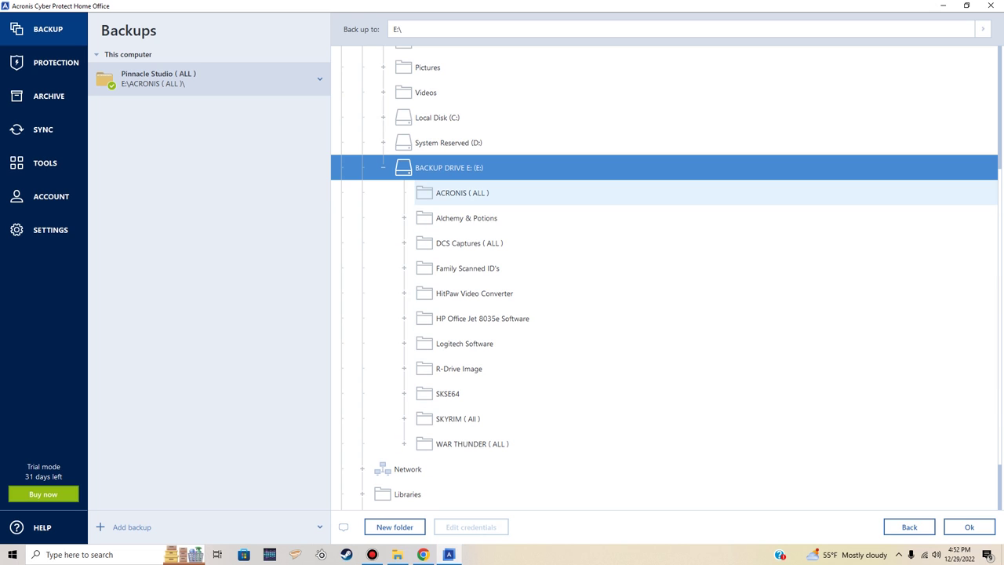
{"action": "left_click", "coordinate": [462, 193]}
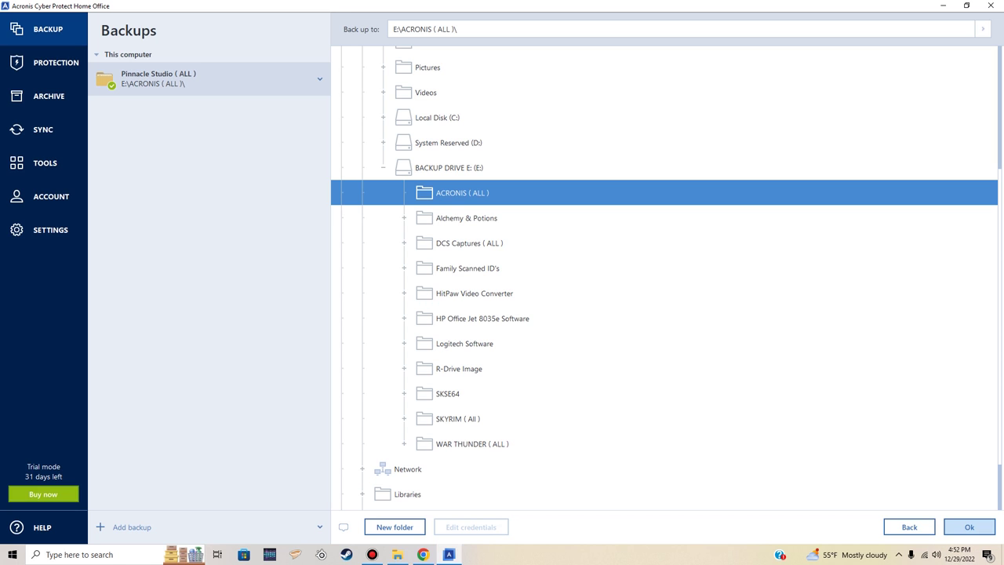
{"action": "left_click", "coordinate": [970, 527]}
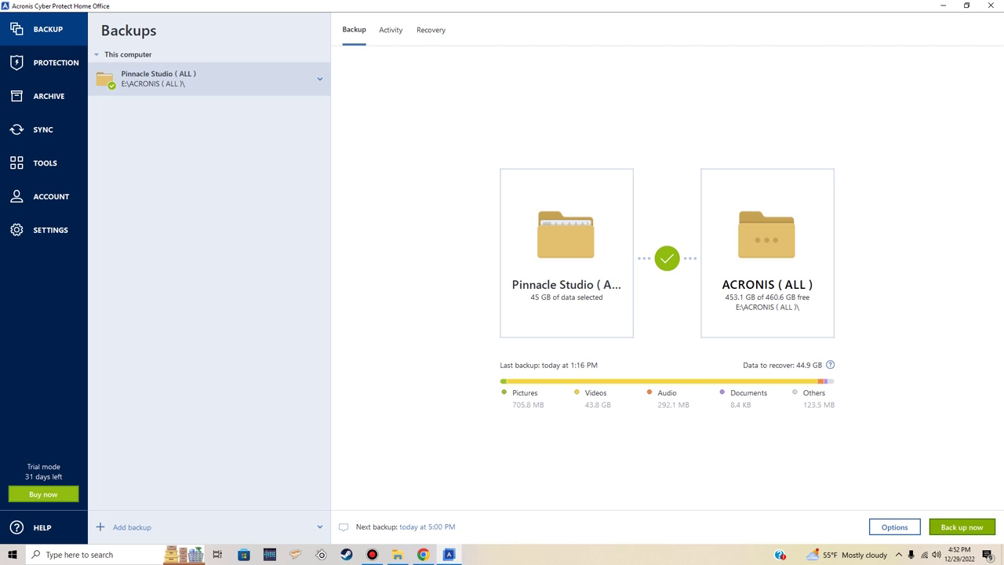
Step: Try to run the Pinnacle Studio ( ALL ) backup to the ACRONIS ( ALL ) folder, cancelling both attempts
{"action": "left_click", "coordinate": [962, 527]}
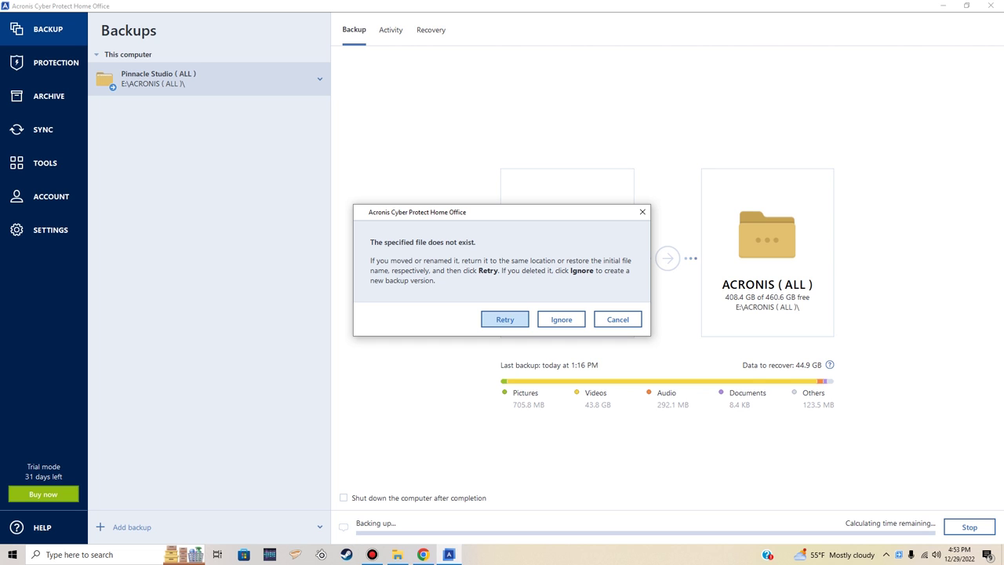
{"action": "key", "text": "Tab"}
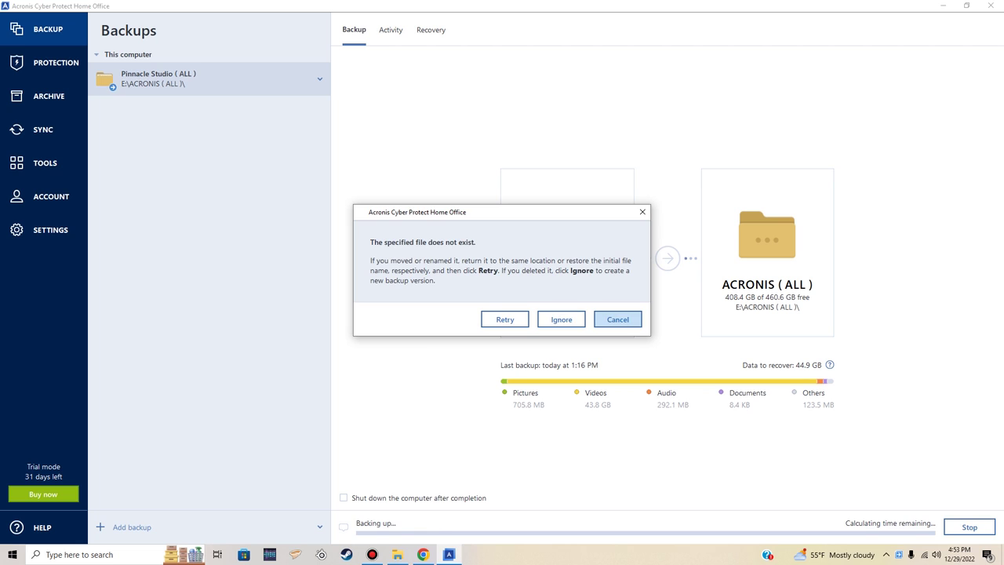
{"action": "key", "text": "Return"}
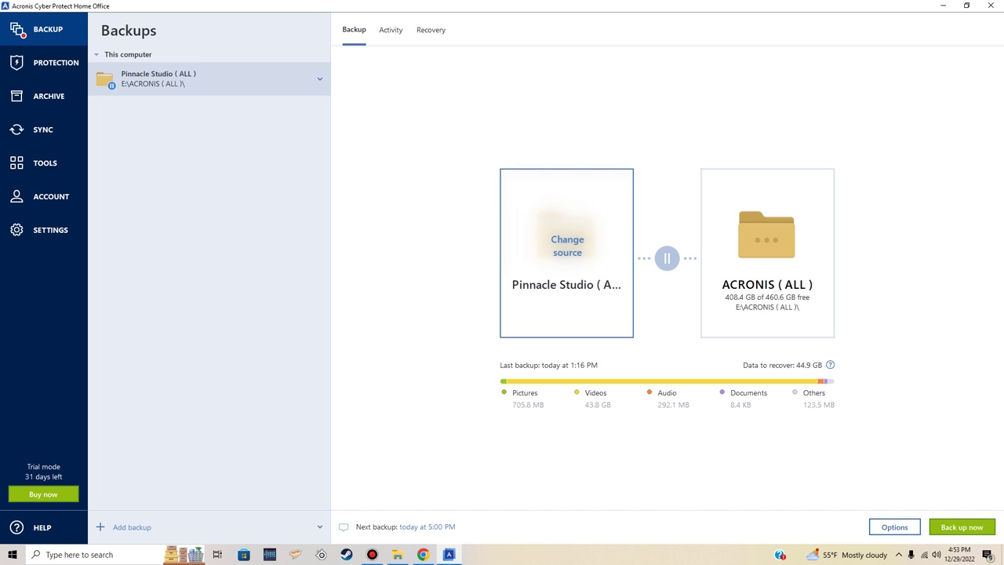
{"action": "left_click", "coordinate": [567, 246]}
{"action": "key", "text": "Return"}
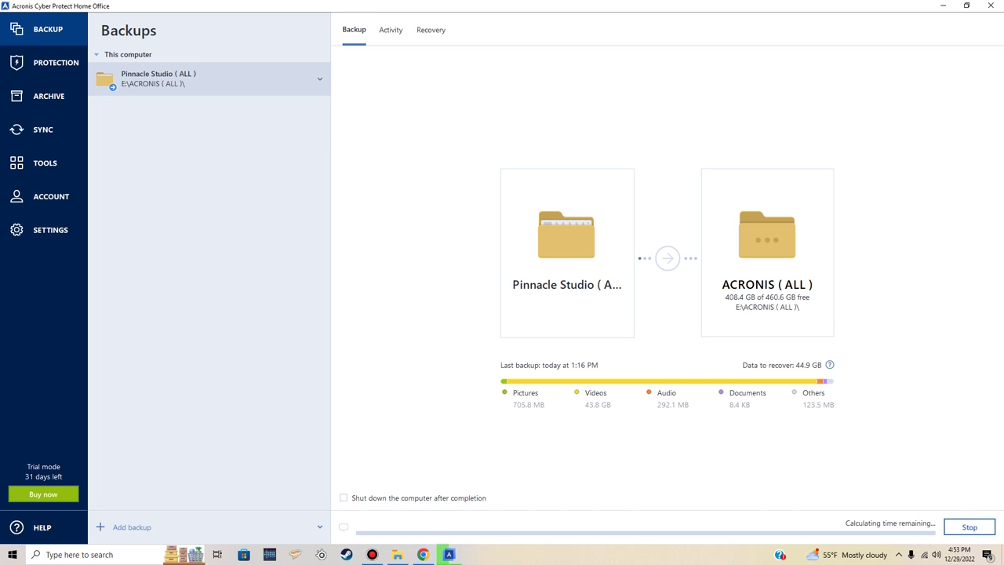
{"action": "key", "text": "Tab"}
{"action": "key", "text": "Tab"}
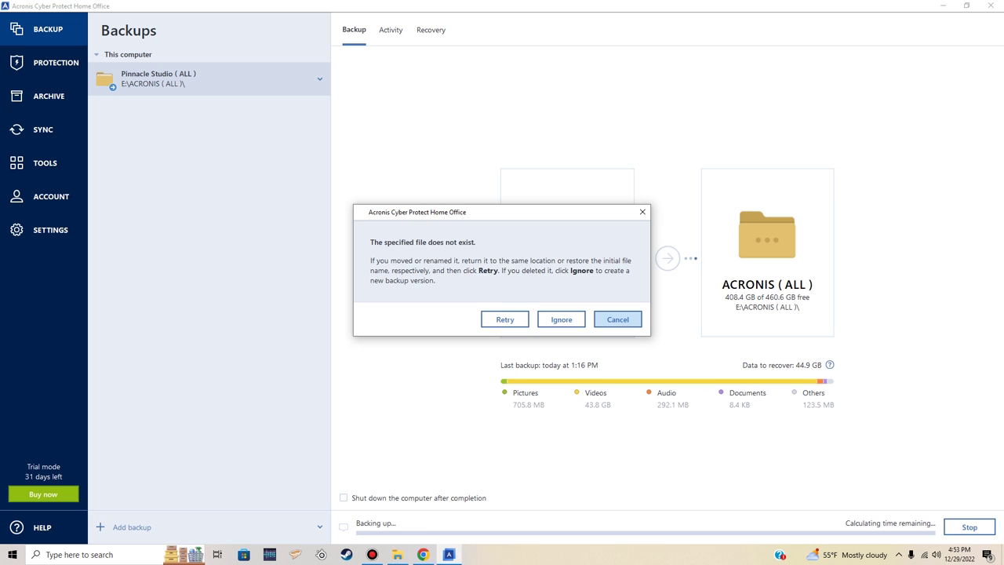
{"action": "key", "text": "Return"}
{"action": "left_click", "coordinate": [567, 246]}
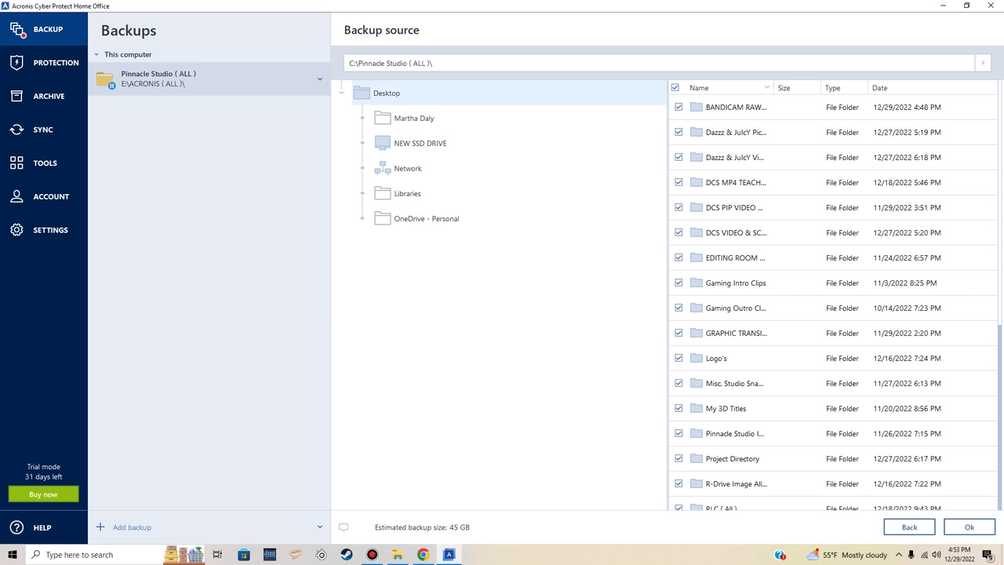
{"action": "left_click", "coordinate": [675, 88]}
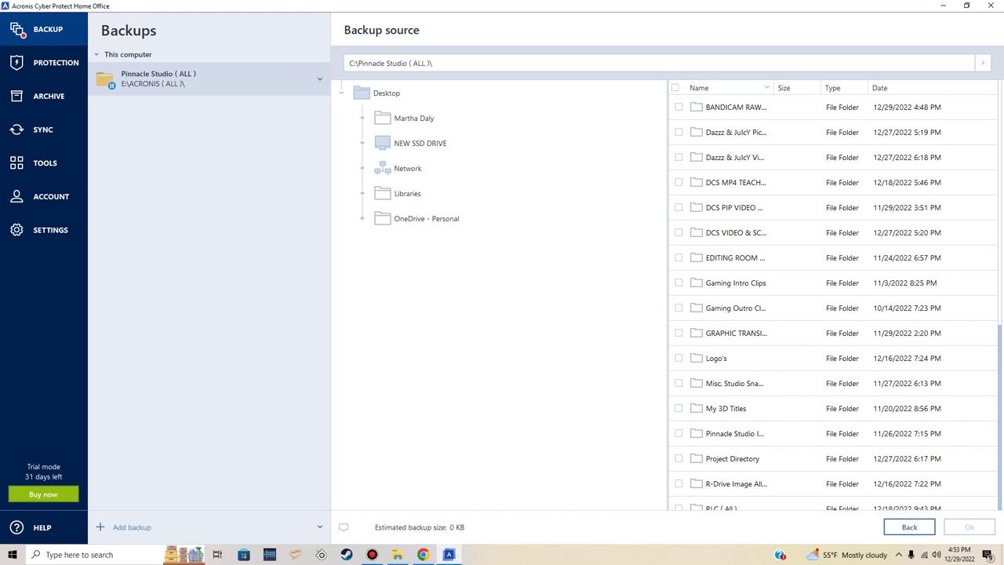
{"action": "left_click", "coordinate": [420, 143]}
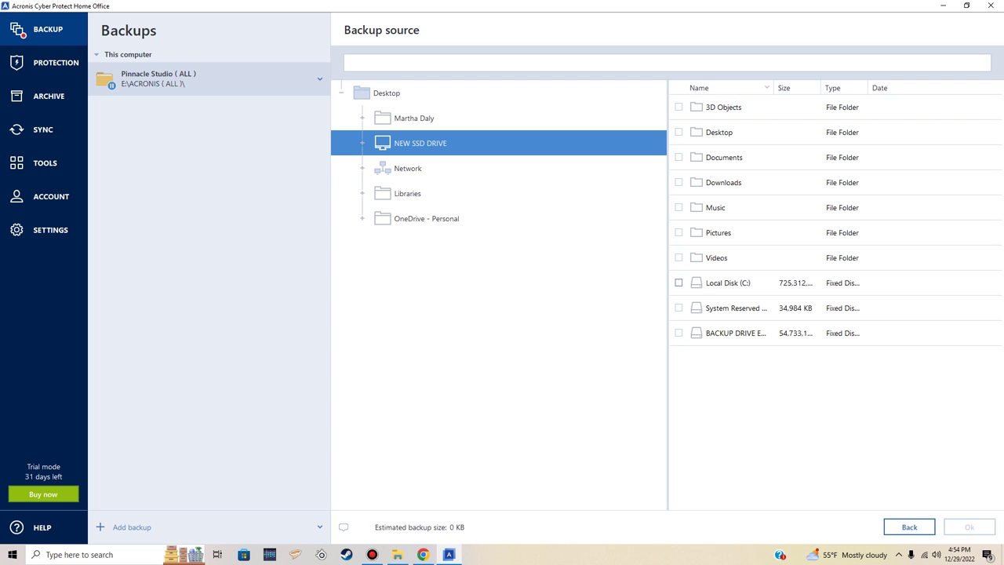
{"action": "left_click", "coordinate": [679, 282]}
{"action": "key", "text": "Escape"}
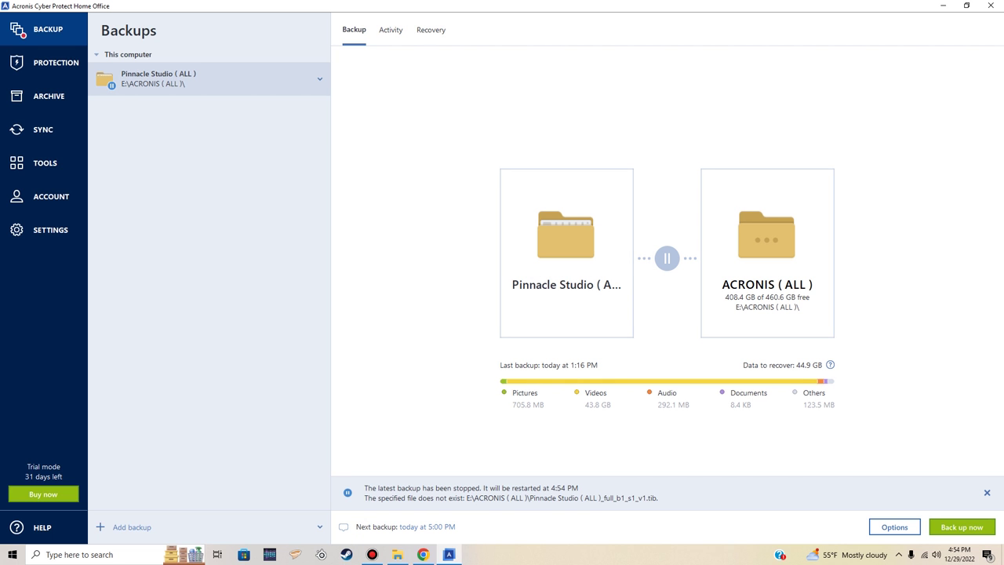
Step: Close Acronis Cyber Protect Home Office, minimize the browser, and show the NEW SSD DRIVE overview in File Explorer
{"action": "left_click", "coordinate": [987, 5]}
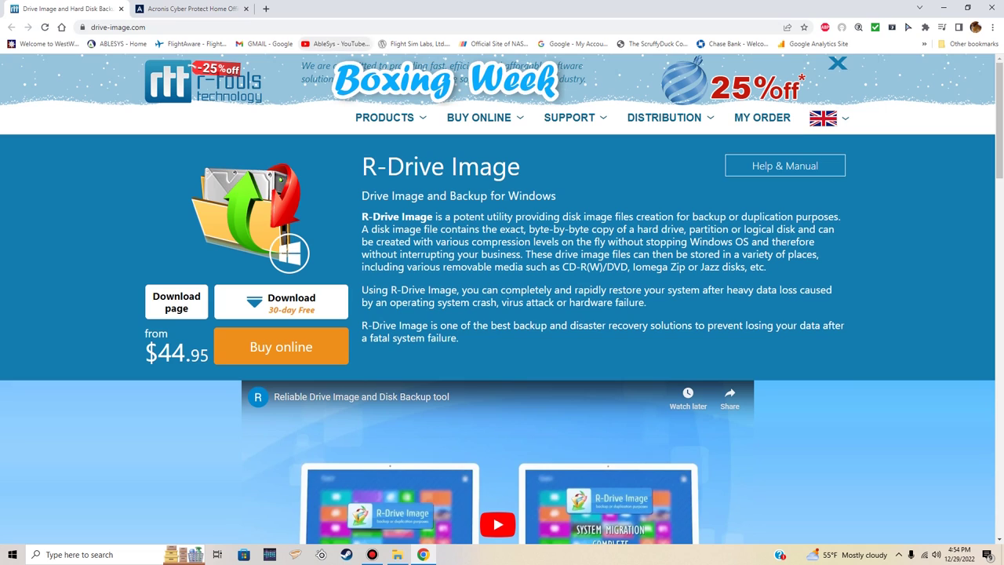
{"action": "left_click", "coordinate": [944, 7]}
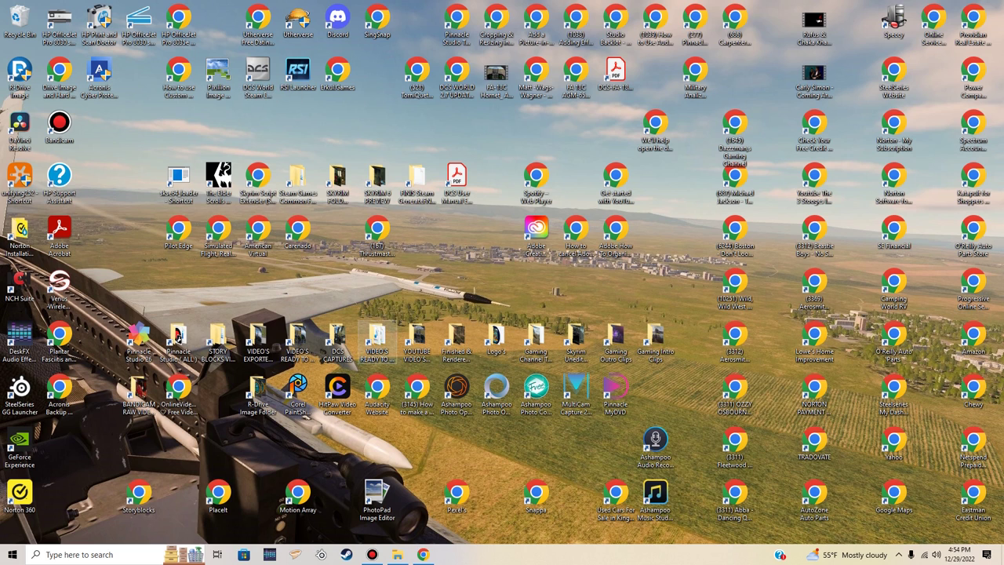
{"action": "left_click", "coordinate": [398, 554]}
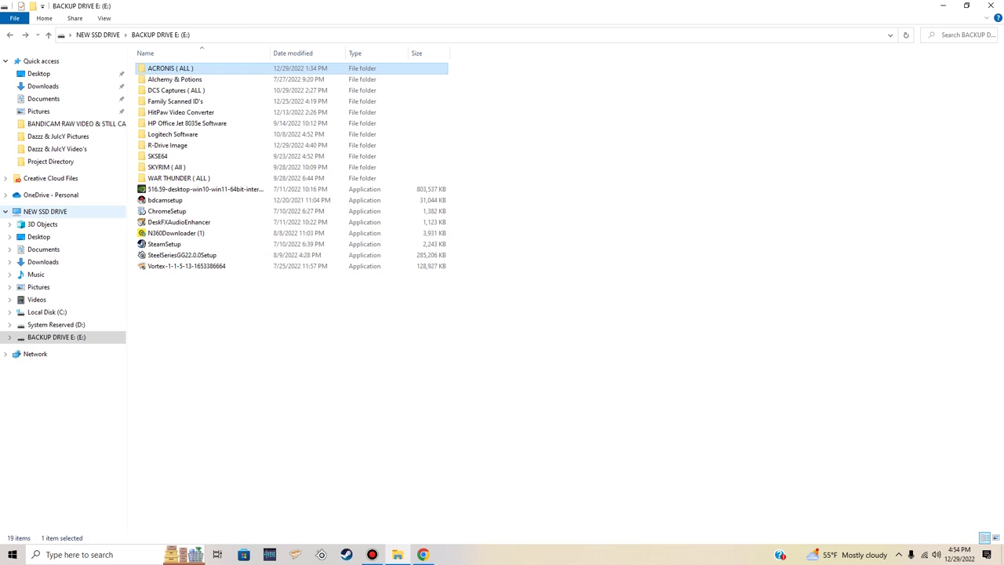
{"action": "left_click", "coordinate": [44, 211]}
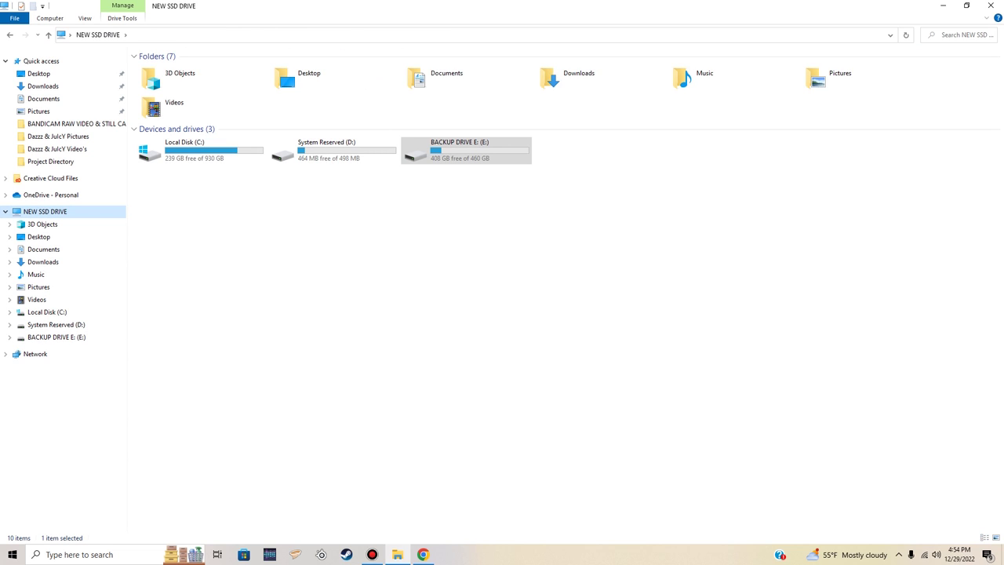
Step: Review the contents of the Pinnacle Studio ( ALL ) folder on Local Disk (C:), return to the drive, and close File Explorer
{"action": "double_click", "coordinate": [192, 150]}
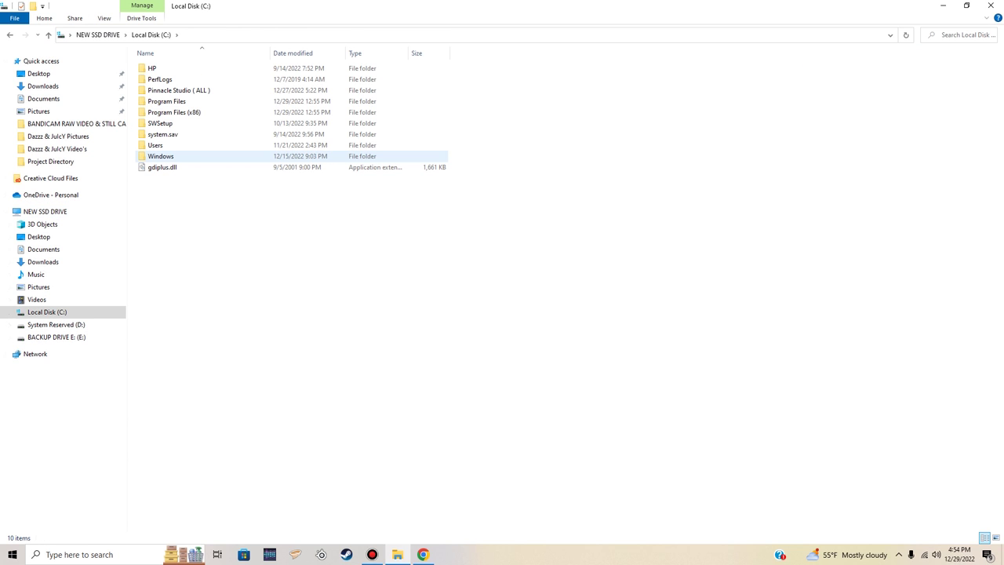
{"action": "left_click", "coordinate": [179, 90]}
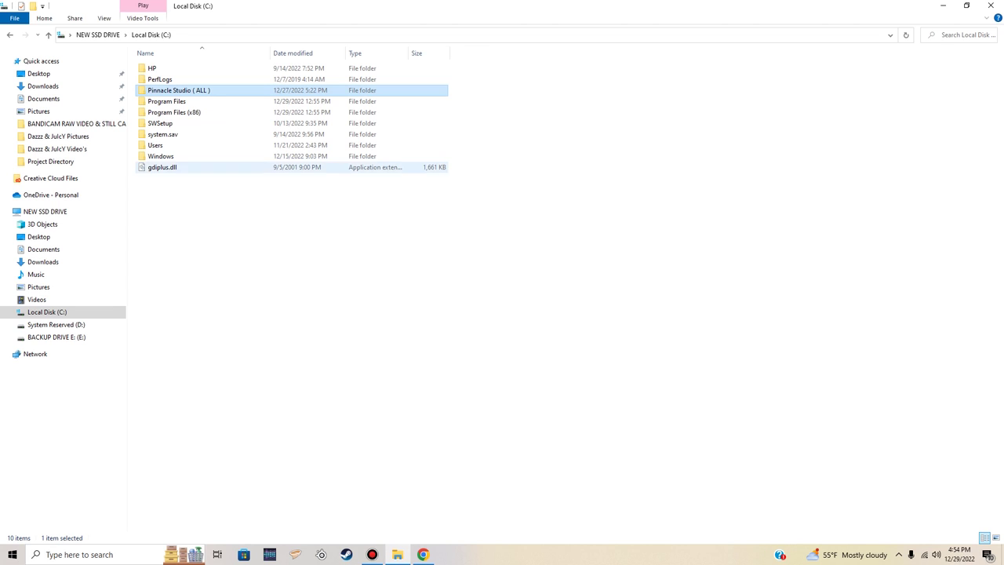
{"action": "key", "text": "Return"}
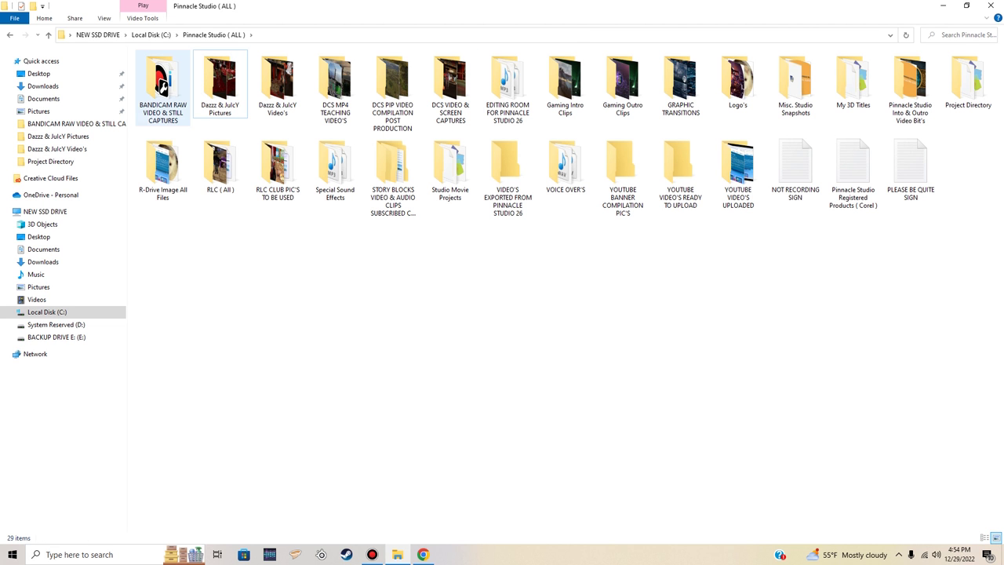
{"action": "key", "text": "BackSpace"}
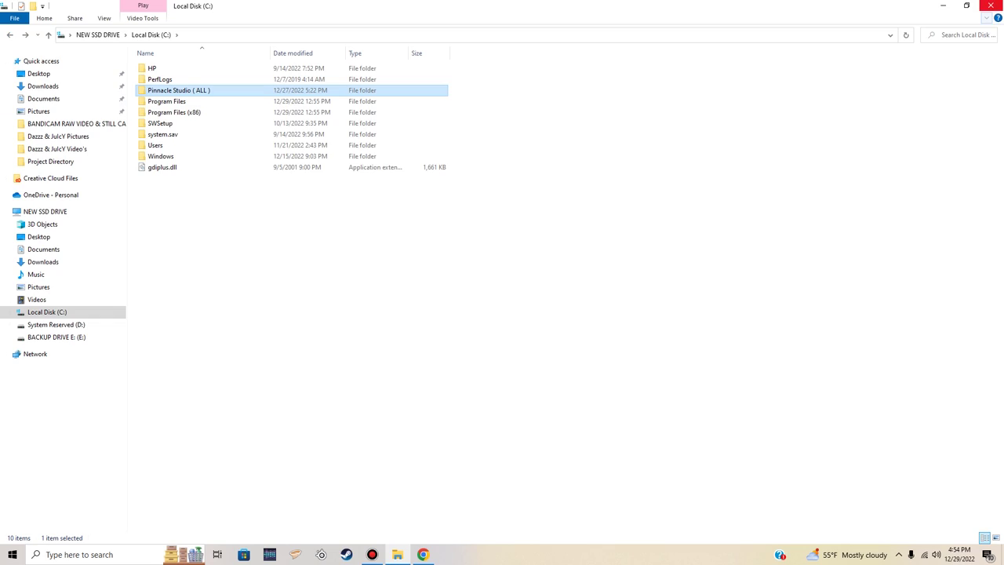
{"action": "left_click", "coordinate": [991, 6]}
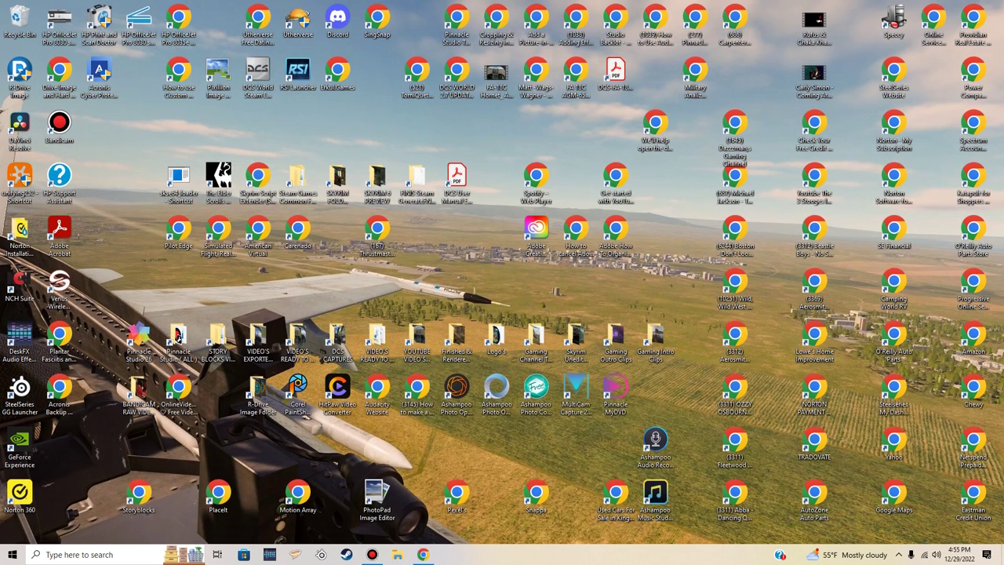
Step: Reopen Acronis Cyber Protect Home Office and run the Pinnacle Studio ( ALL ) backup, ignoring the missing file to create a new version
{"action": "left_click", "coordinate": [99, 74]}
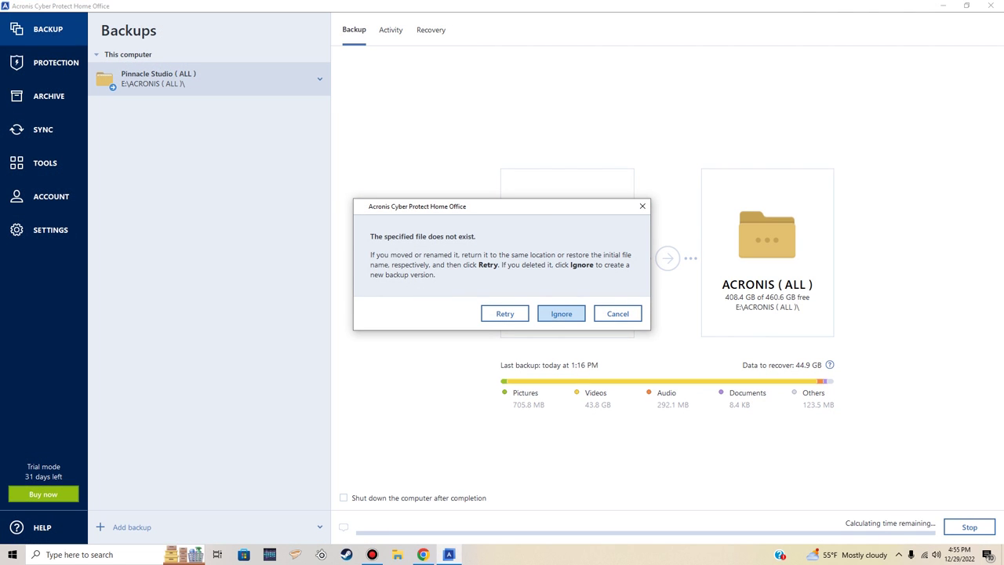
{"action": "left_click", "coordinate": [562, 313]}
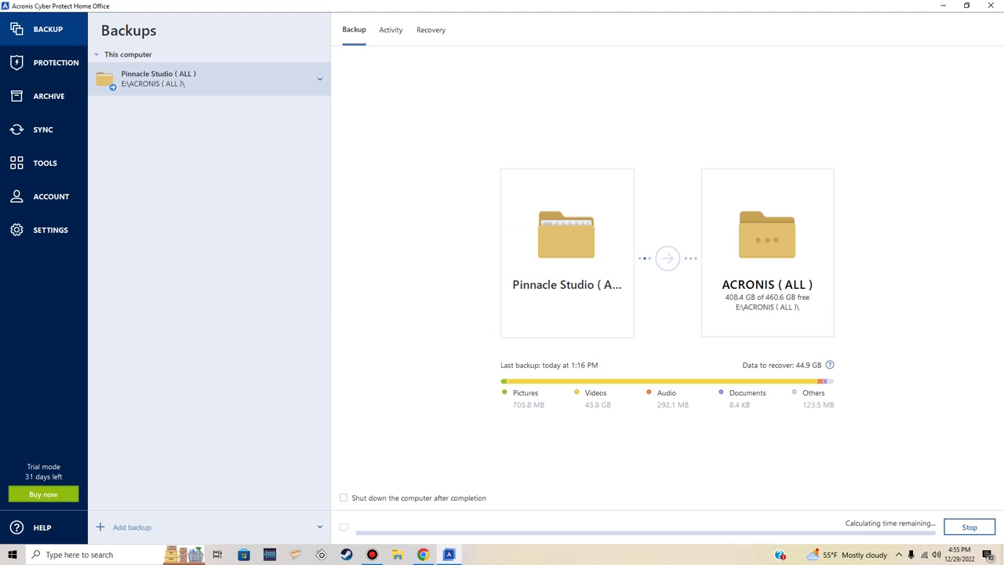
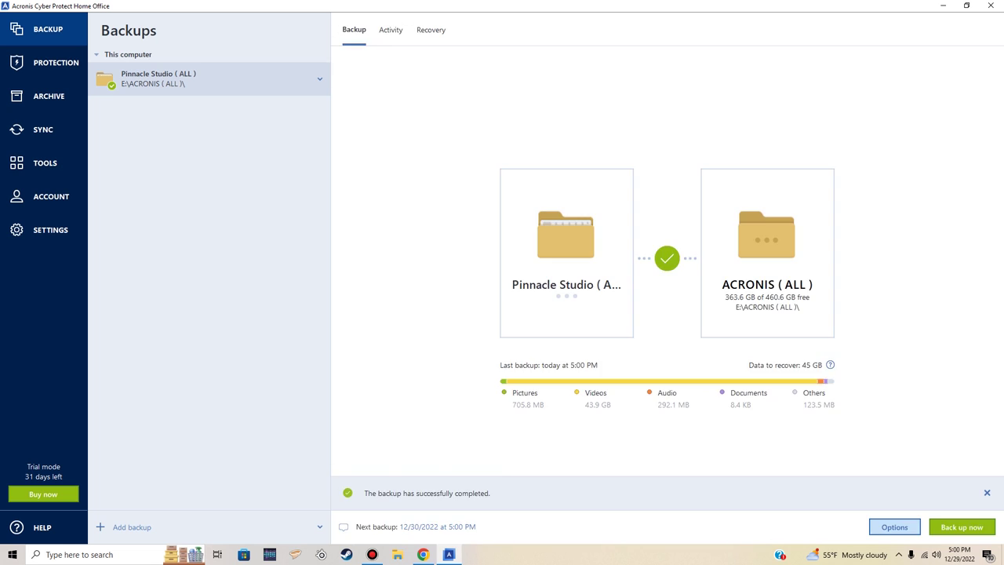
Step: Examine the hourly interval choices in the backup's daily schedule options, and set the schedule back to once a day
{"action": "left_click", "coordinate": [895, 527]}
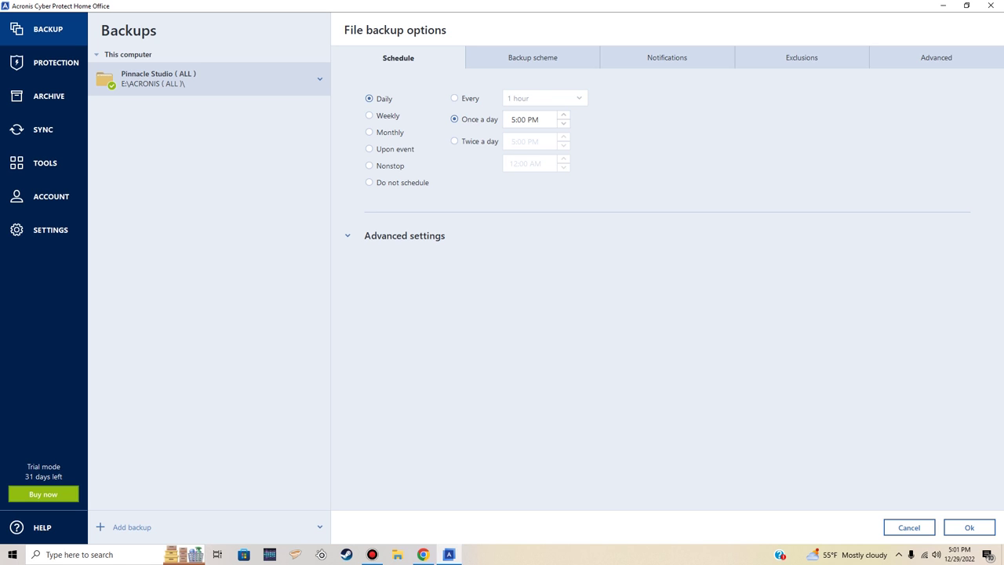
{"action": "left_click", "coordinate": [454, 98]}
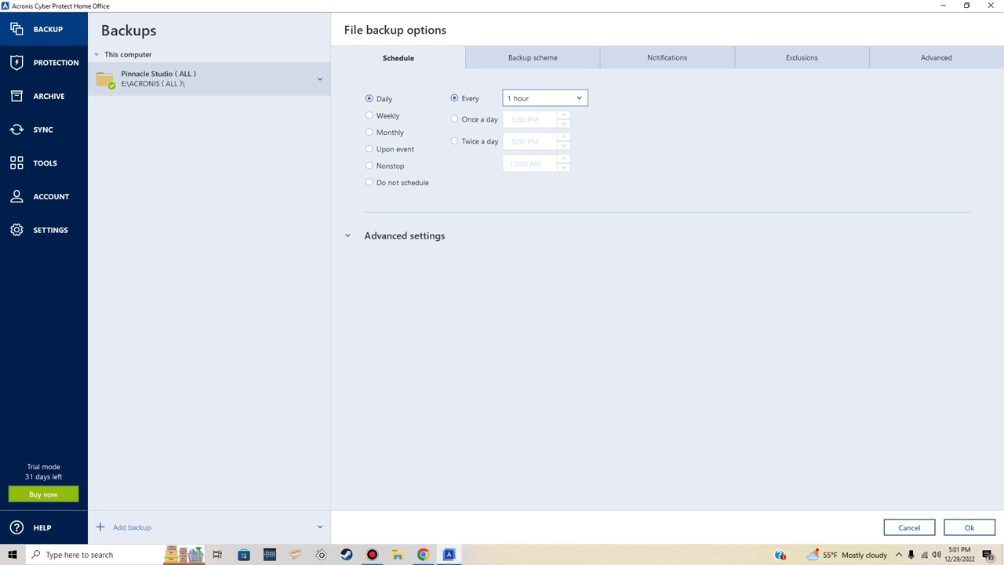
{"action": "left_click", "coordinate": [545, 98]}
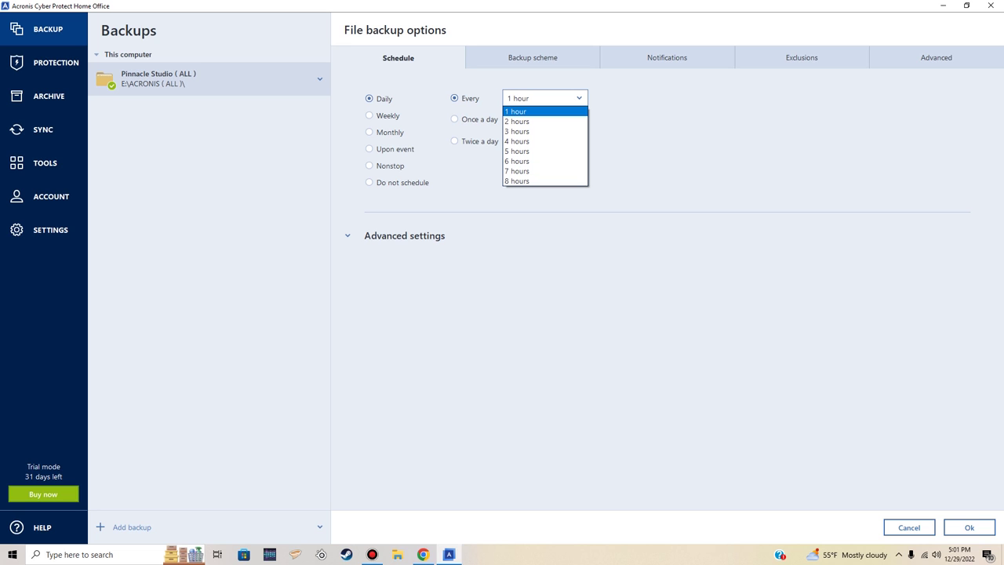
{"action": "key", "text": "Escape"}
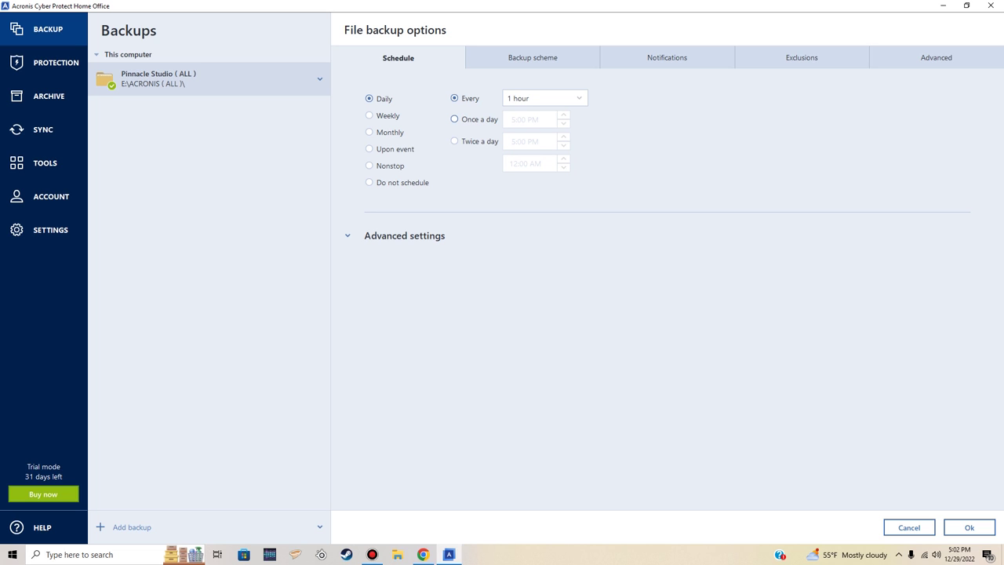
{"action": "left_click", "coordinate": [455, 119]}
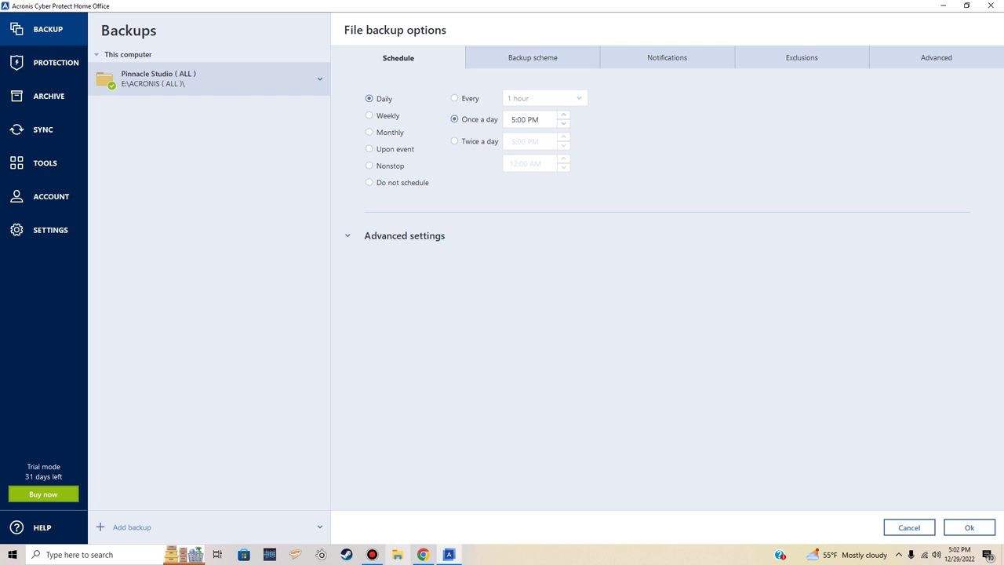
Step: In File Explorer, open the ACRONIS ( ALL ) folder on BACKUP DRIVE E: and inspect the full and incremental backup files
{"action": "left_click", "coordinate": [398, 555]}
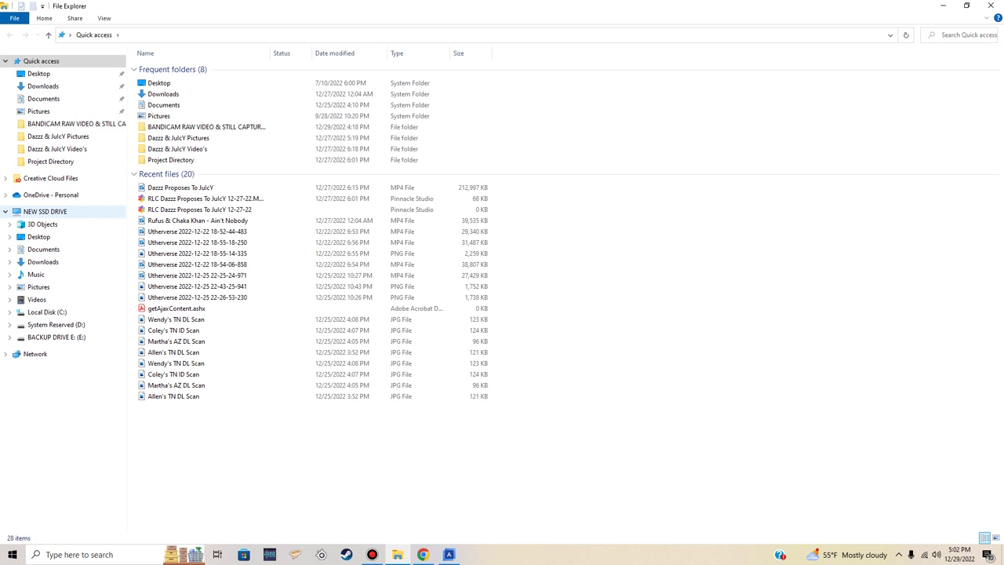
{"action": "left_click", "coordinate": [44, 212]}
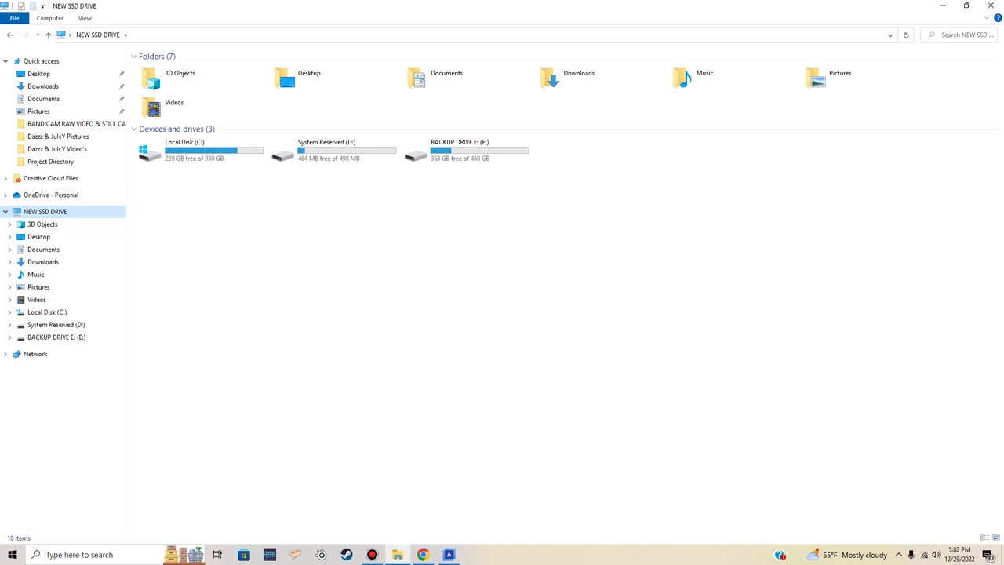
{"action": "double_click", "coordinate": [467, 151]}
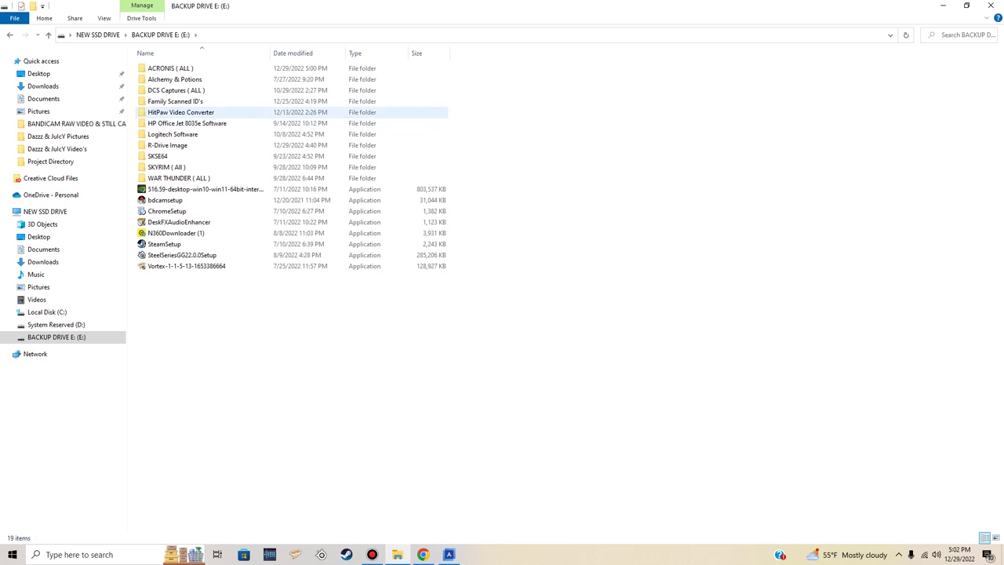
{"action": "double_click", "coordinate": [170, 68]}
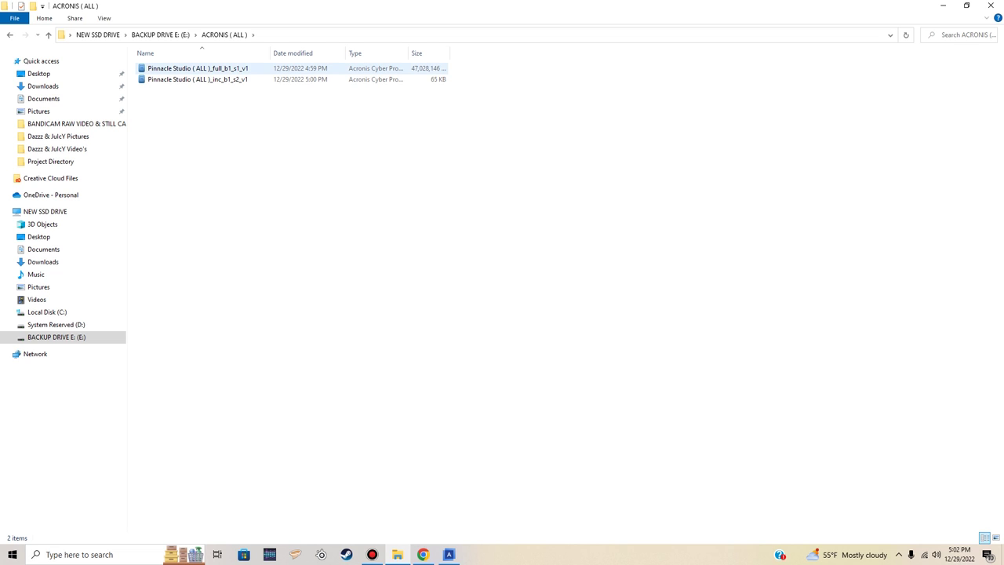
{"action": "left_click", "coordinate": [196, 68]}
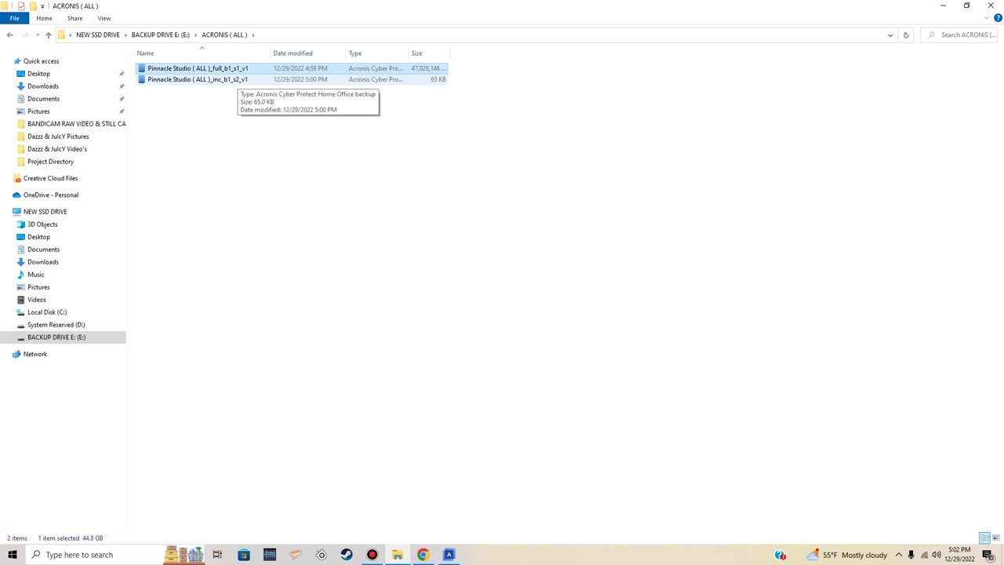
{"action": "left_click", "coordinate": [231, 80]}
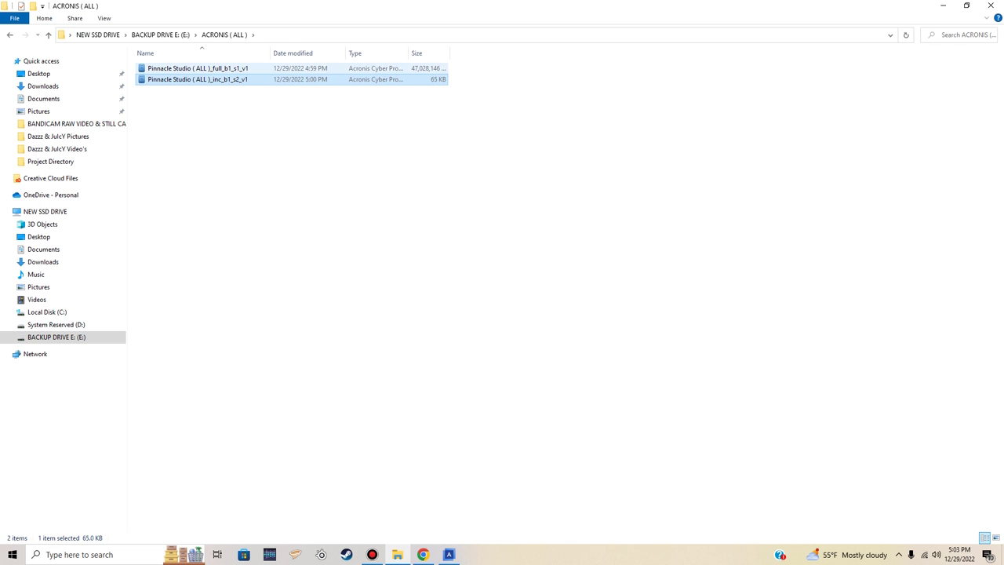
Step: View the properties of the full Pinnacle Studio ( ALL ) backup file and close them
{"action": "left_click", "coordinate": [197, 68]}
{"action": "right_click", "coordinate": [216, 68]}
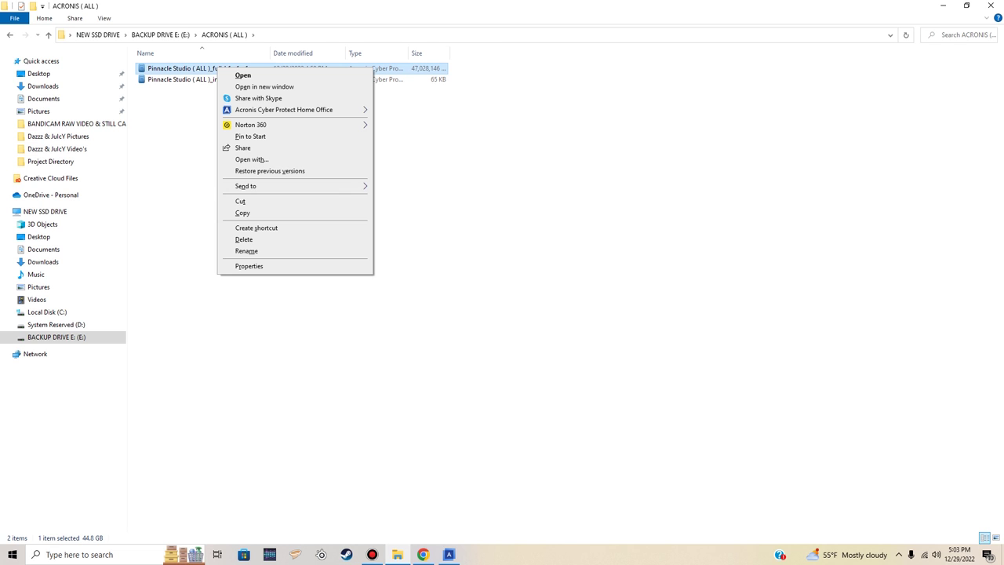
{"action": "left_click", "coordinate": [251, 266]}
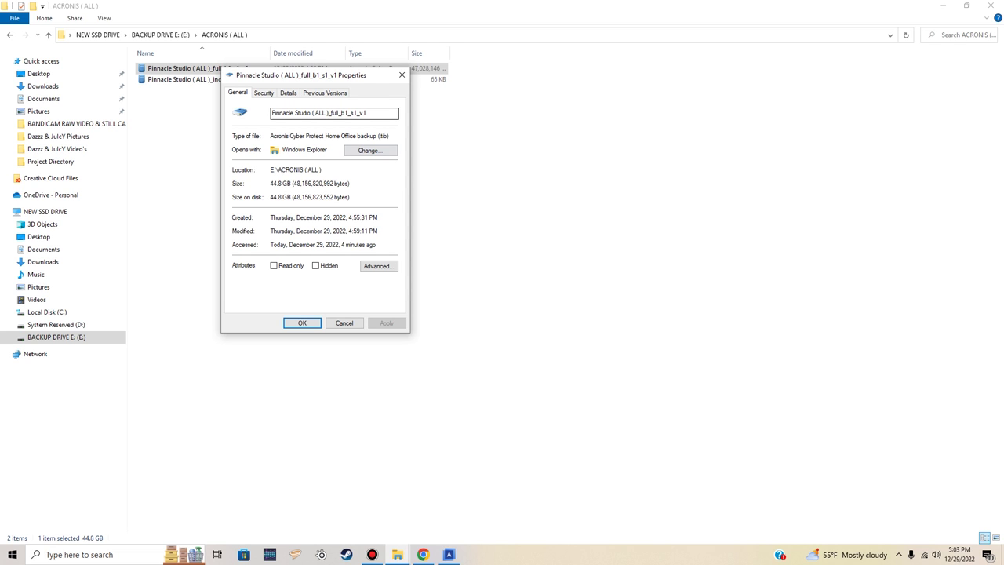
{"action": "left_click", "coordinate": [402, 75]}
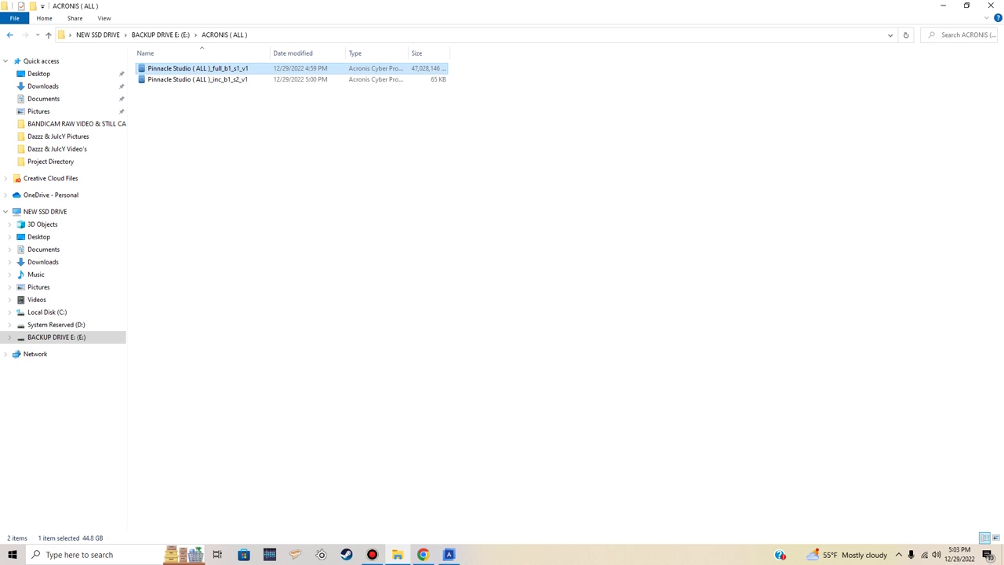
Step: Compare the ACRONIS ( ALL ) folder with the R-Drive Image folder's contents on BACKUP DRIVE E:, and close File Explorer
{"action": "left_click", "coordinate": [9, 34]}
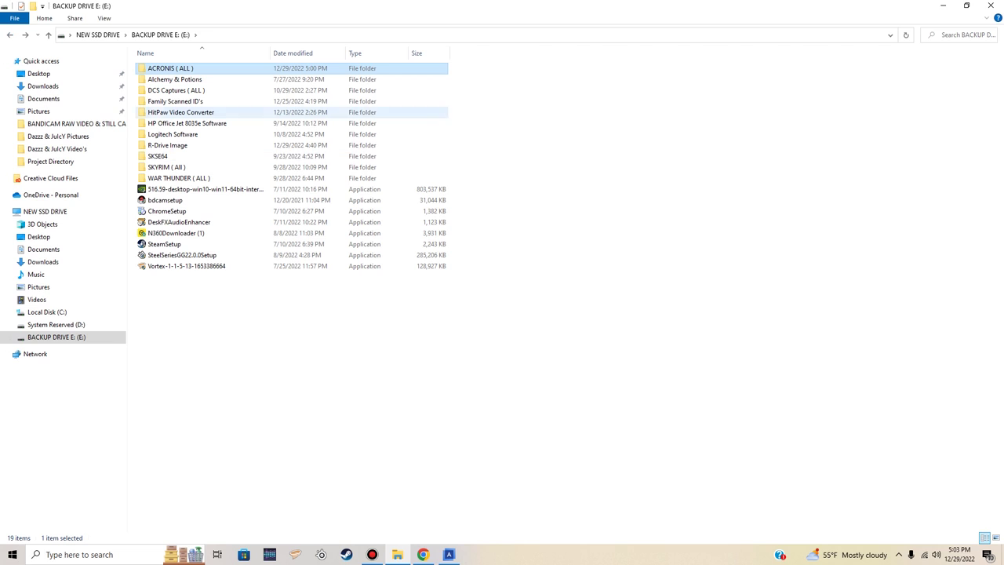
{"action": "mouse_move", "coordinate": [226, 69]}
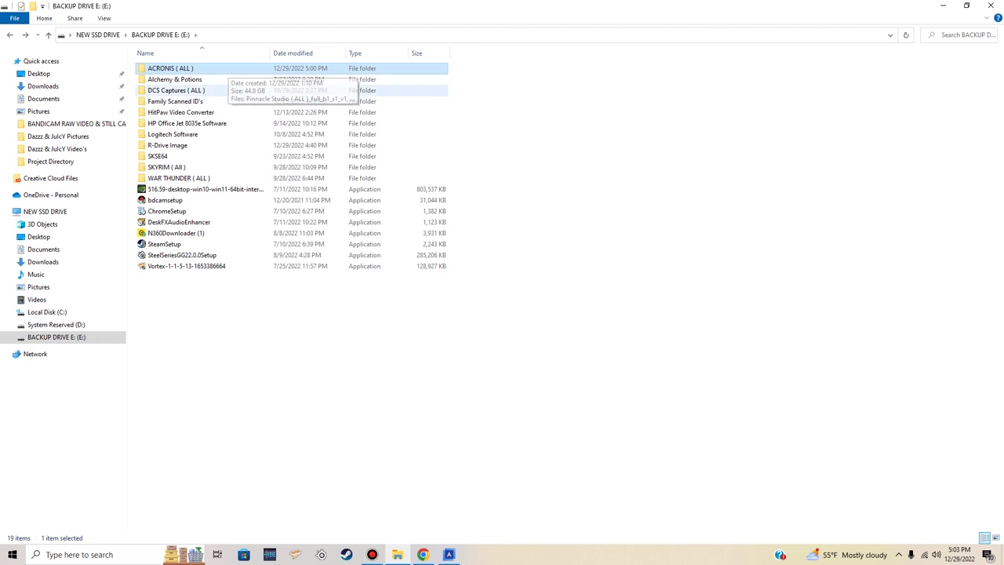
{"action": "double_click", "coordinate": [168, 145]}
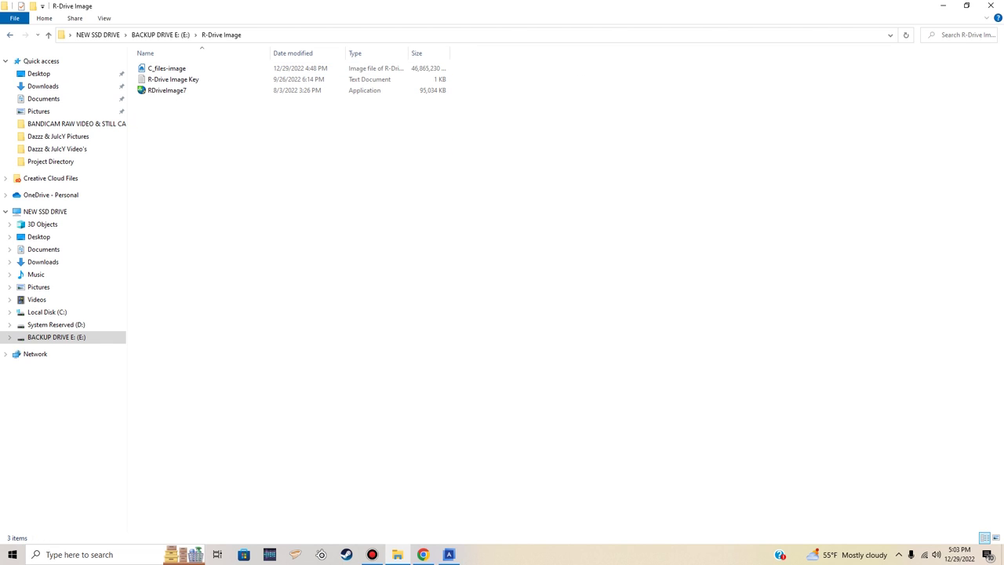
{"action": "left_click", "coordinate": [10, 35]}
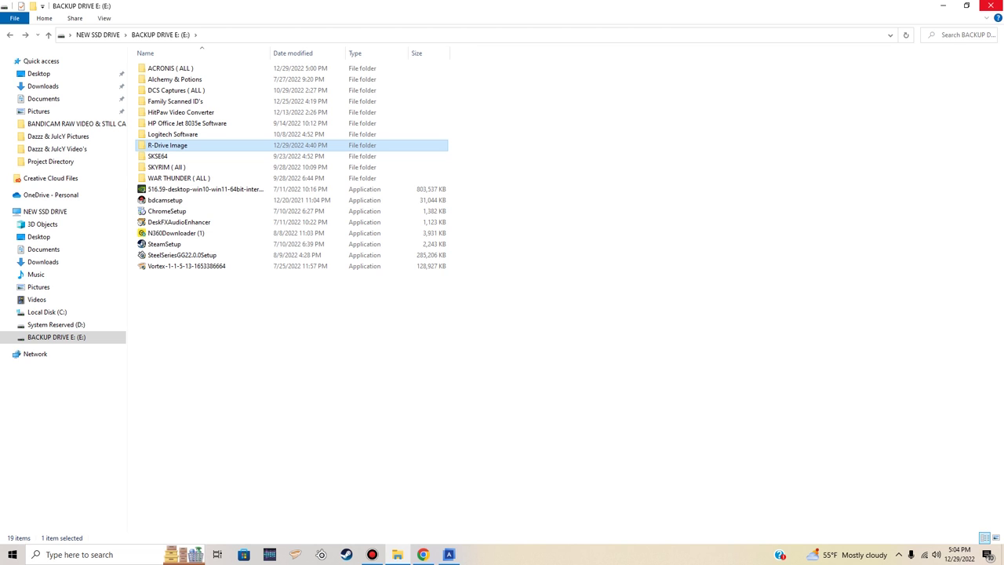
{"action": "left_click", "coordinate": [991, 5]}
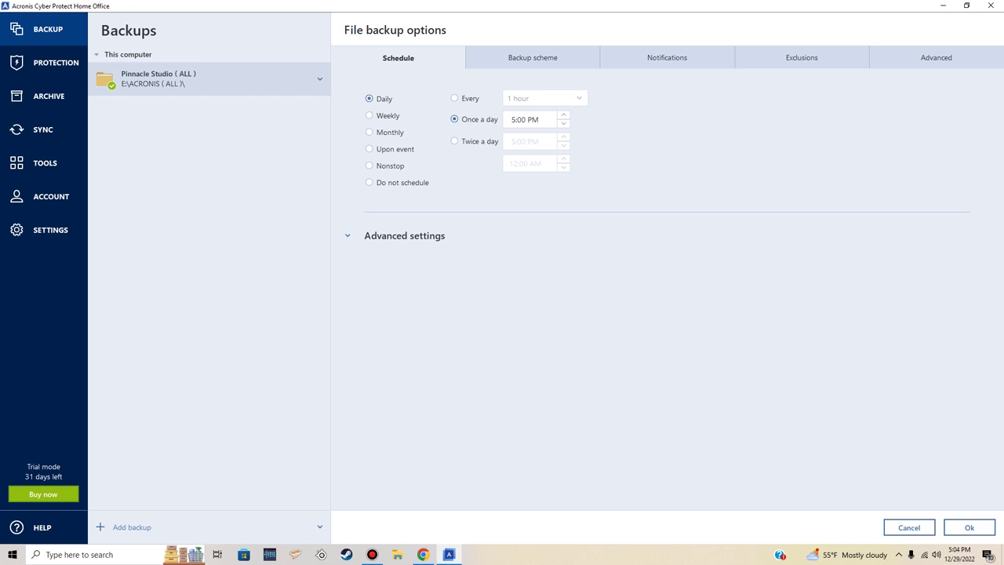
Step: View the R-Drive Image product page in Chrome, and minimize both the browser and Acronis Cyber Protect Home Office
{"action": "mouse_move", "coordinate": [423, 555]}
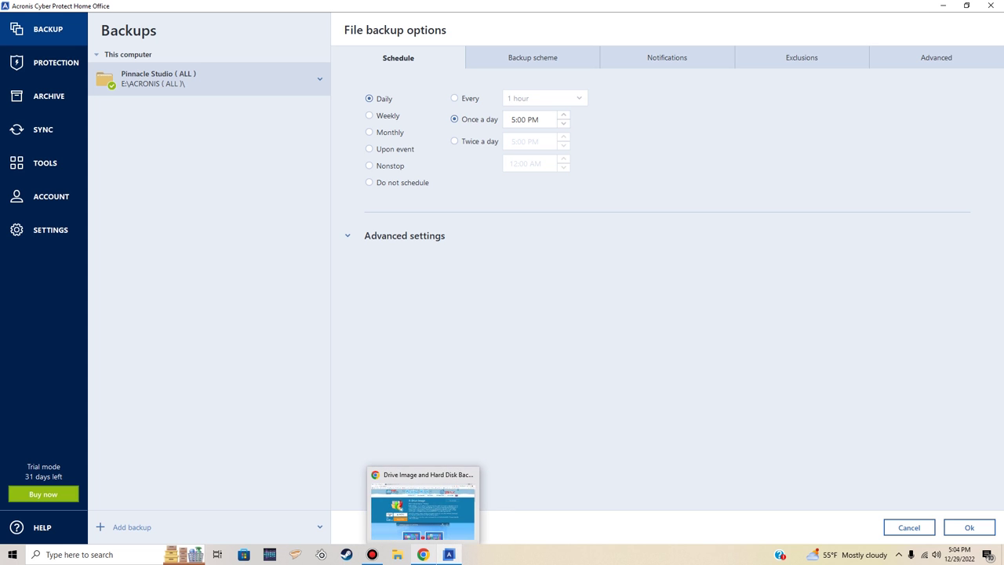
{"action": "left_click", "coordinate": [428, 494]}
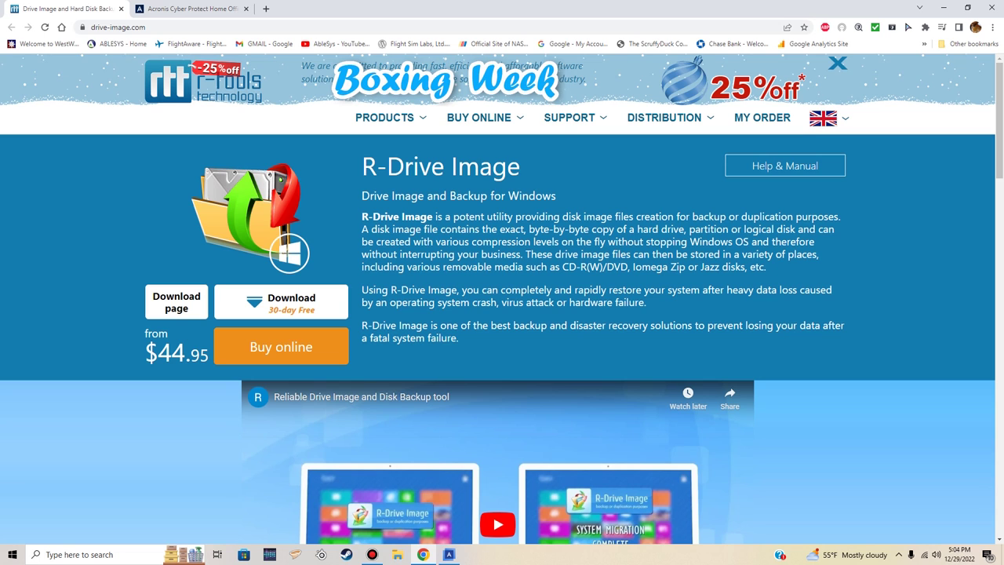
{"action": "mouse_move", "coordinate": [423, 555]}
{"action": "left_click", "coordinate": [944, 8]}
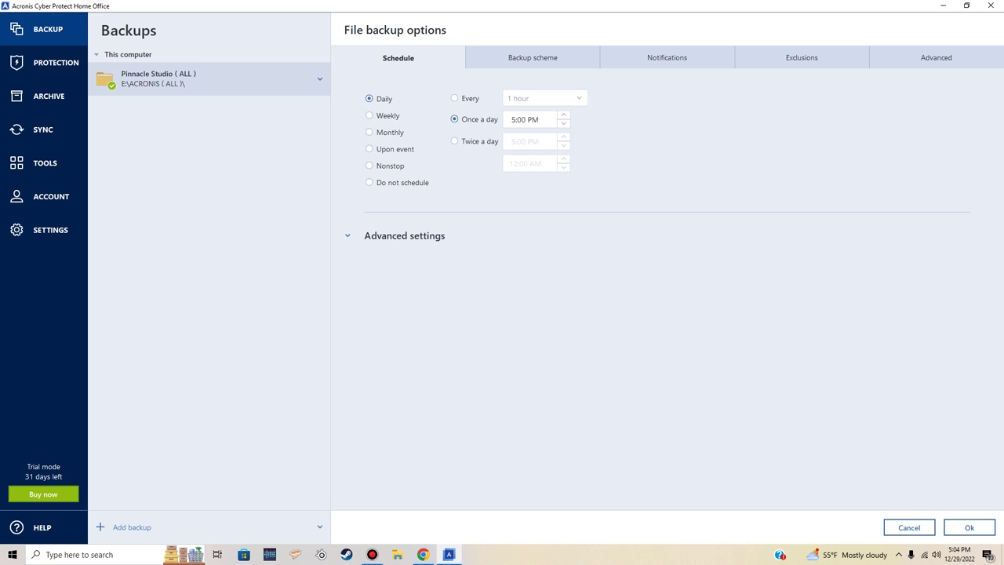
{"action": "left_click", "coordinate": [944, 7]}
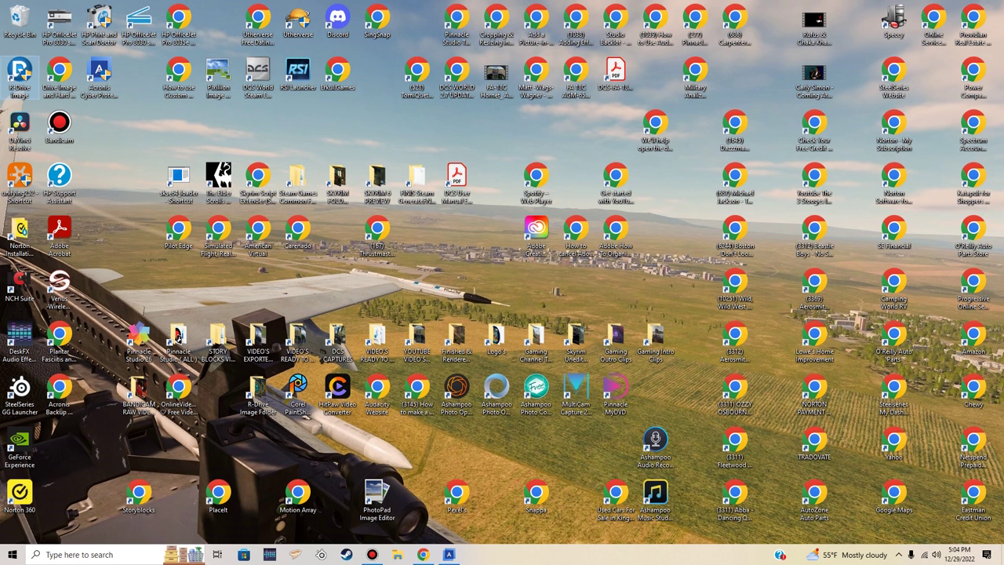
Step: Launch R-Drive Image to view its main screen, minimize it, and switch back to Acronis Cyber Protect Home Office
{"action": "double_click", "coordinate": [19, 74]}
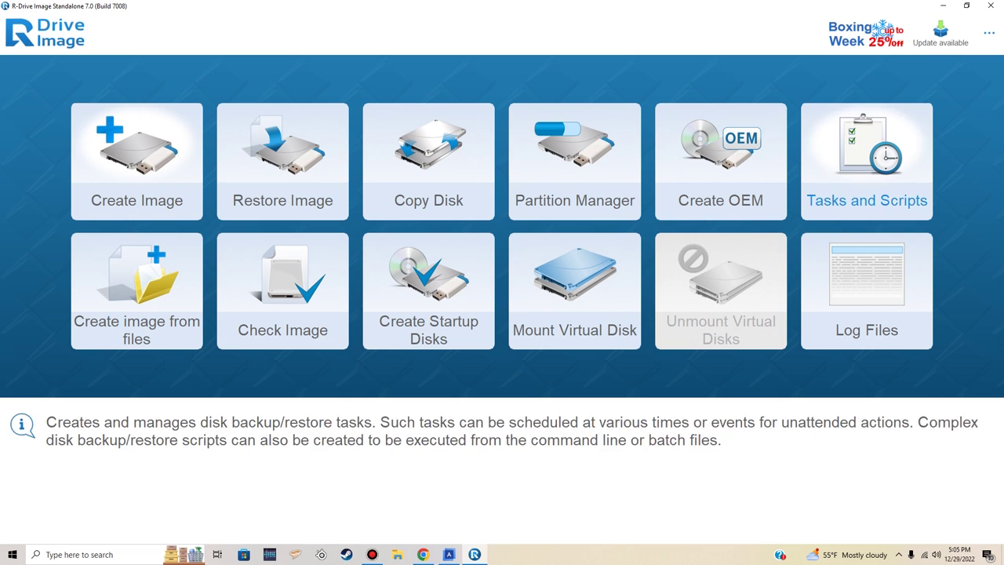
{"action": "left_click", "coordinate": [943, 5]}
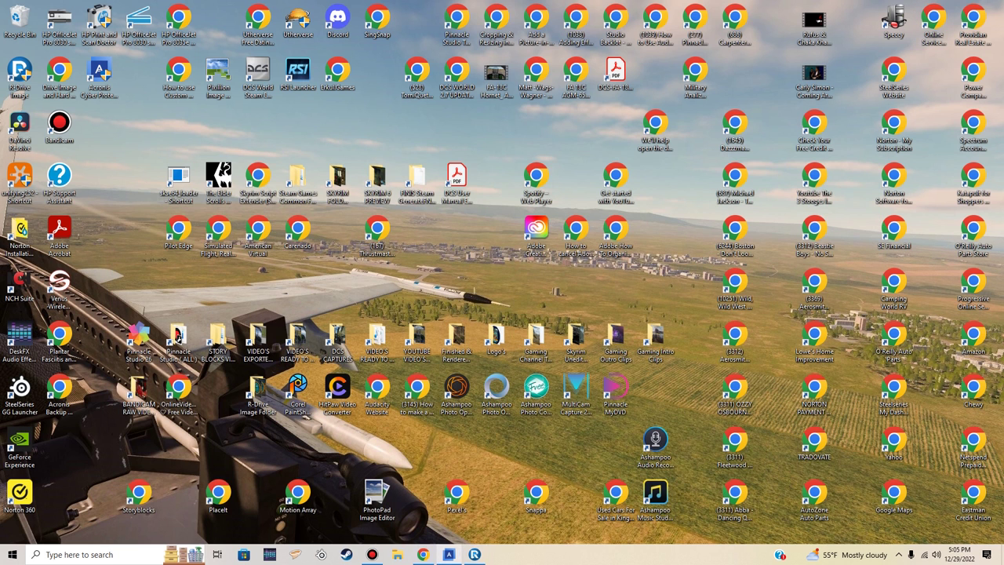
{"action": "left_click", "coordinate": [448, 553]}
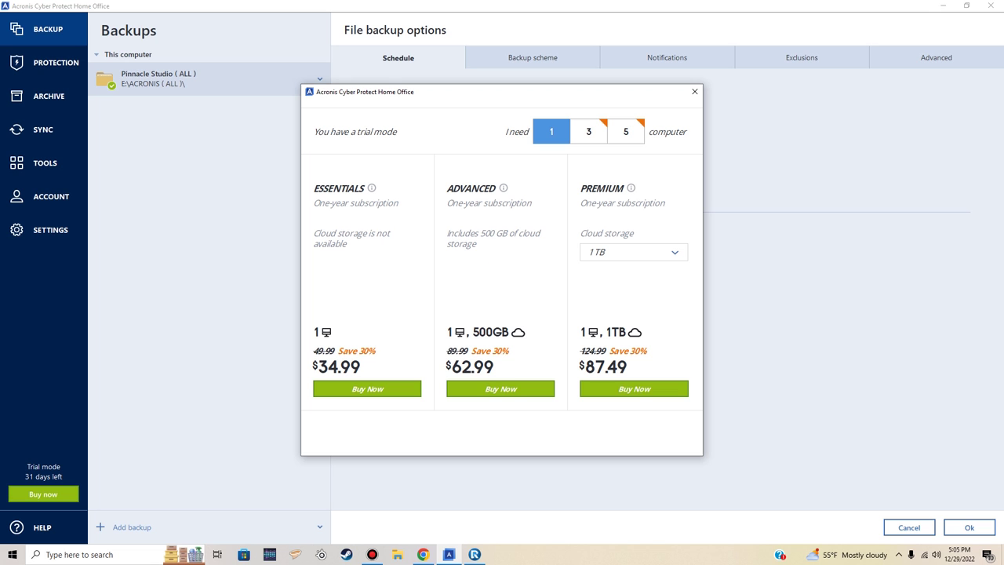
{"action": "mouse_move", "coordinate": [372, 555]}
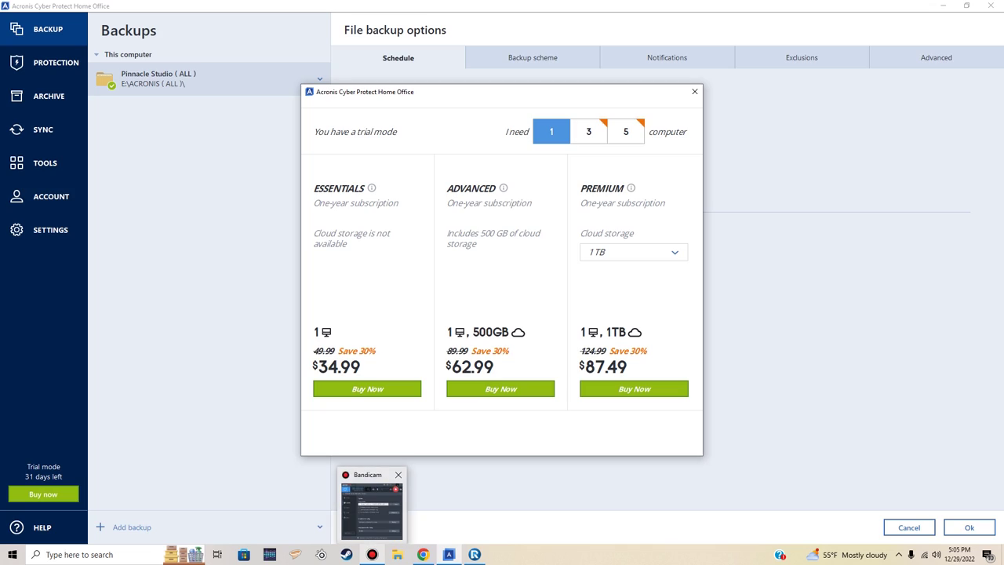
{"action": "mouse_move", "coordinate": [370, 508]}
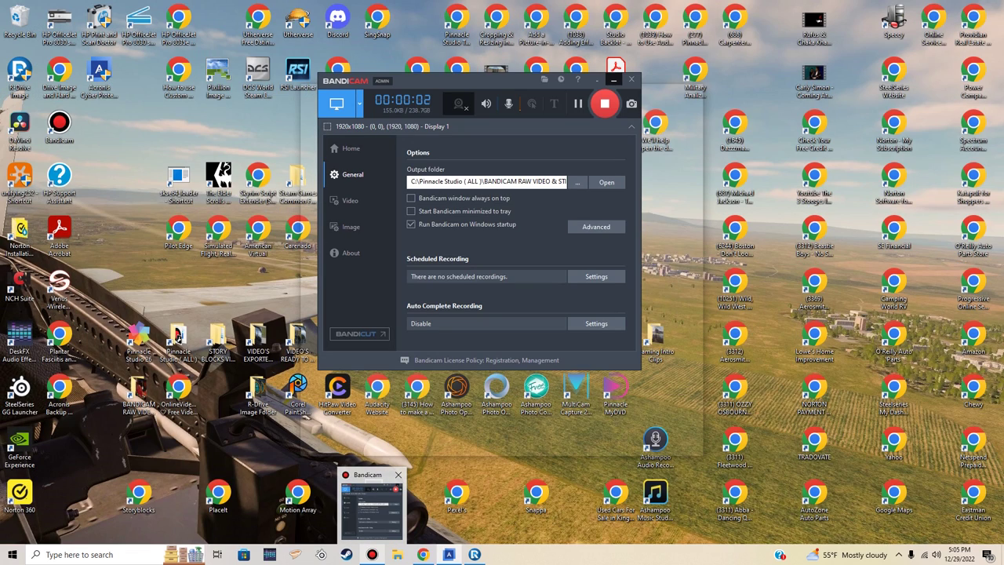
{"action": "left_click", "coordinate": [371, 508]}
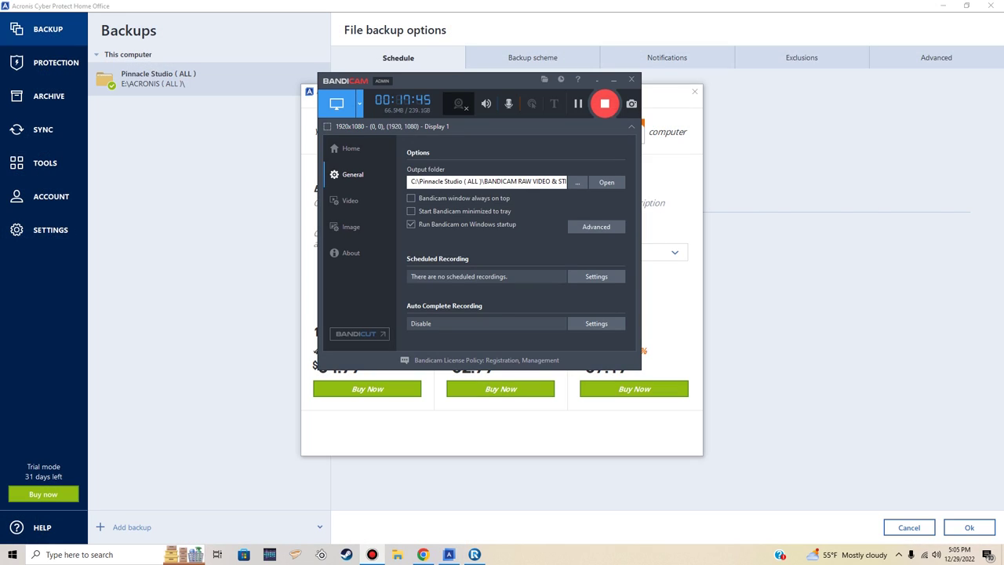
{"action": "left_click", "coordinate": [614, 79]}
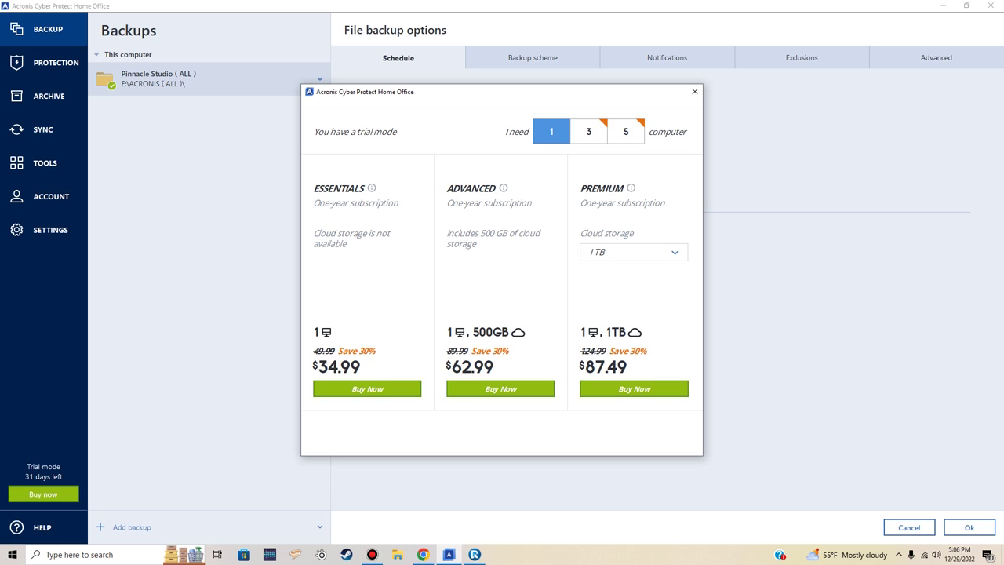
Step: Check the Acronis subscription prices for 3 computers and for 1 computer, and close the purchase window
{"action": "left_click", "coordinate": [589, 131]}
{"action": "left_click", "coordinate": [551, 131]}
{"action": "left_click", "coordinate": [694, 92]}
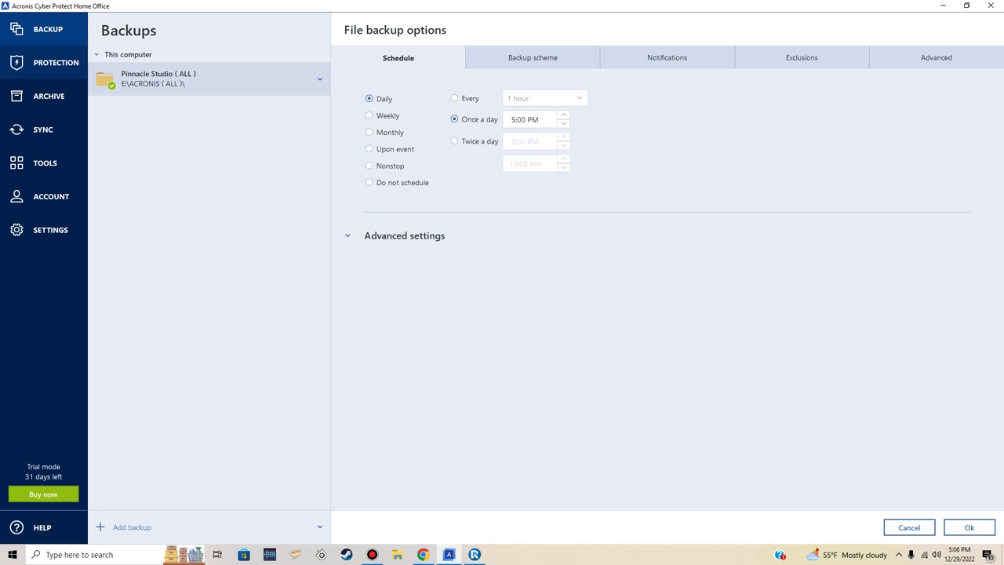
Step: Look through the Protection, Archive, Sync, Tools and Account sections, and return to the Backup section
{"action": "left_click", "coordinate": [55, 62]}
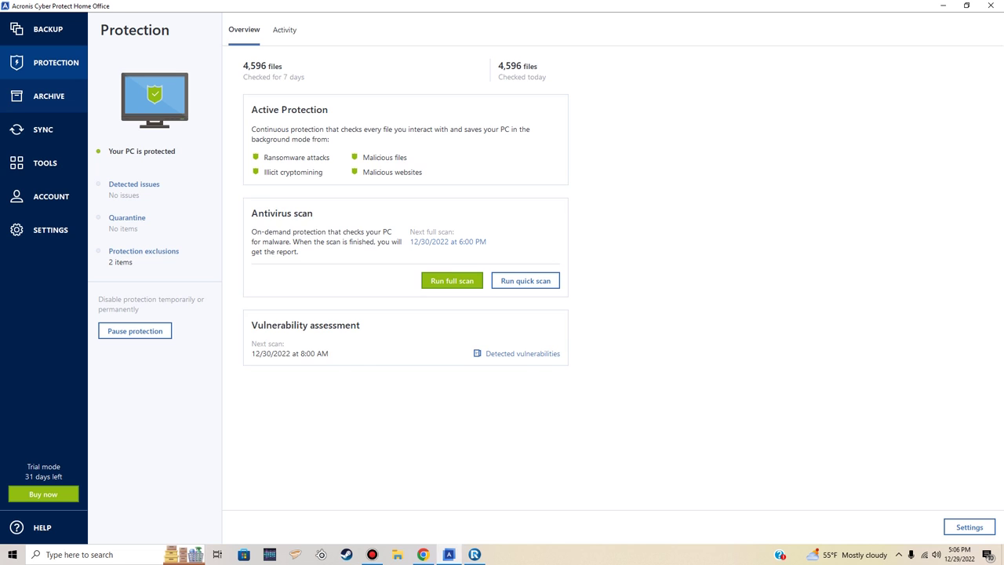
{"action": "left_click", "coordinate": [47, 96]}
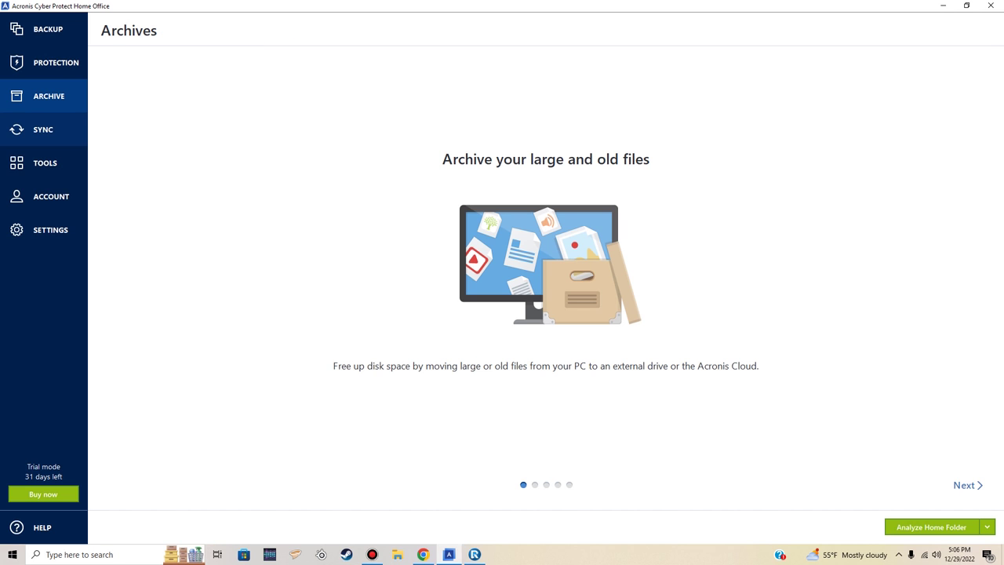
{"action": "left_click", "coordinate": [43, 130]}
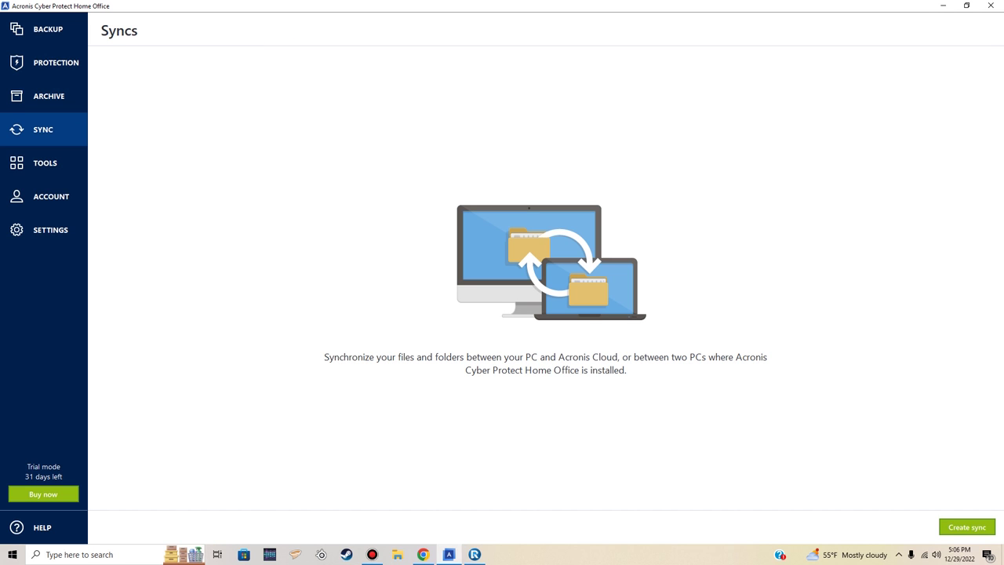
{"action": "left_click", "coordinate": [44, 163]}
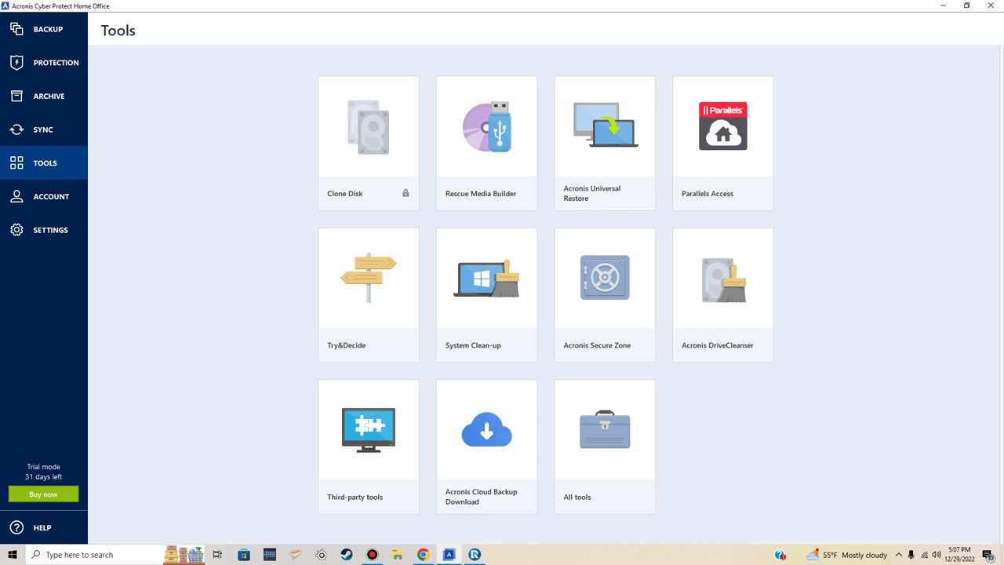
{"action": "left_click", "coordinate": [47, 196]}
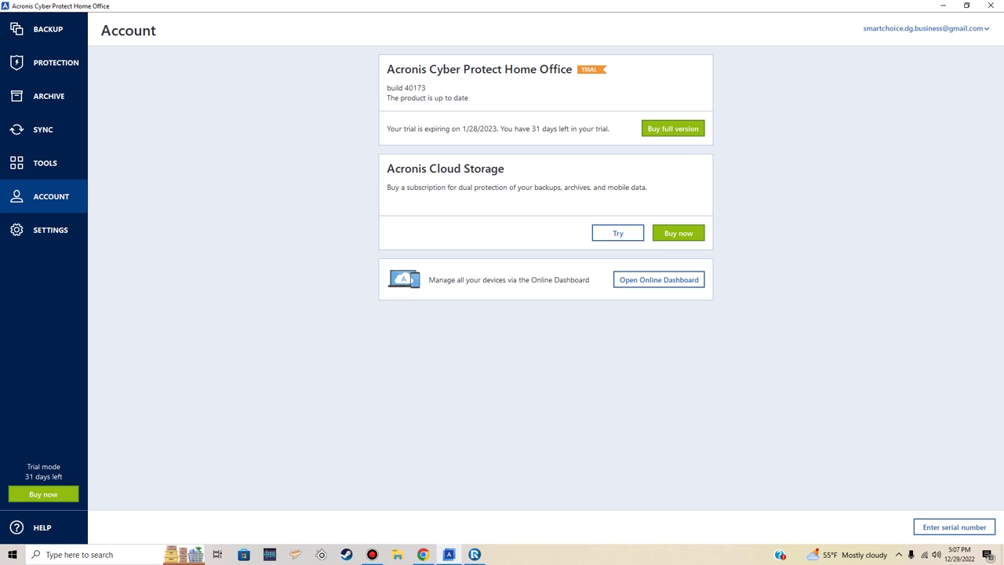
{"action": "left_click", "coordinate": [48, 29]}
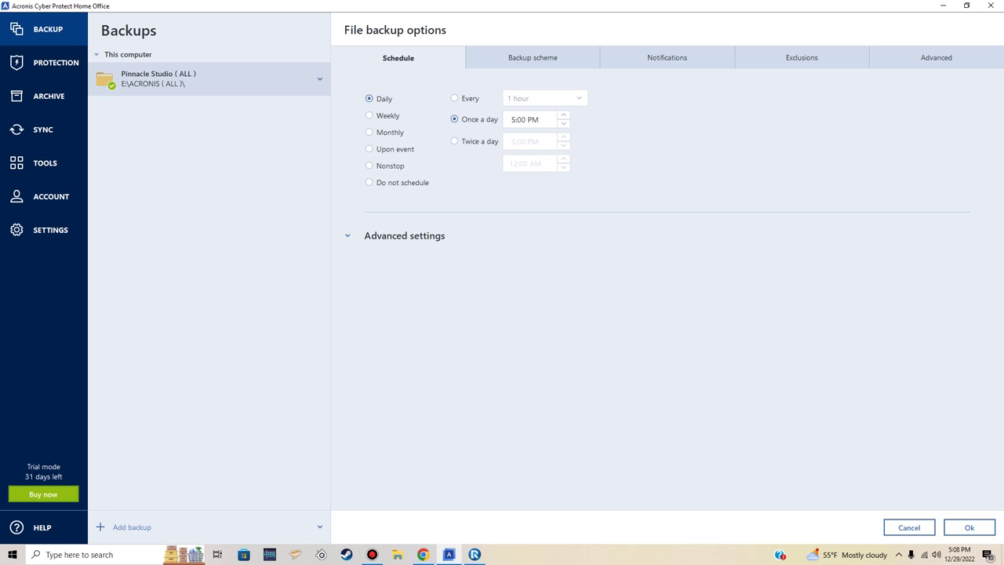
Step: Minimize Acronis, bring up the R-Drive Image product page in Chrome, and briefly view the R-Drive Image program's main screen
{"action": "left_click", "coordinate": [943, 6]}
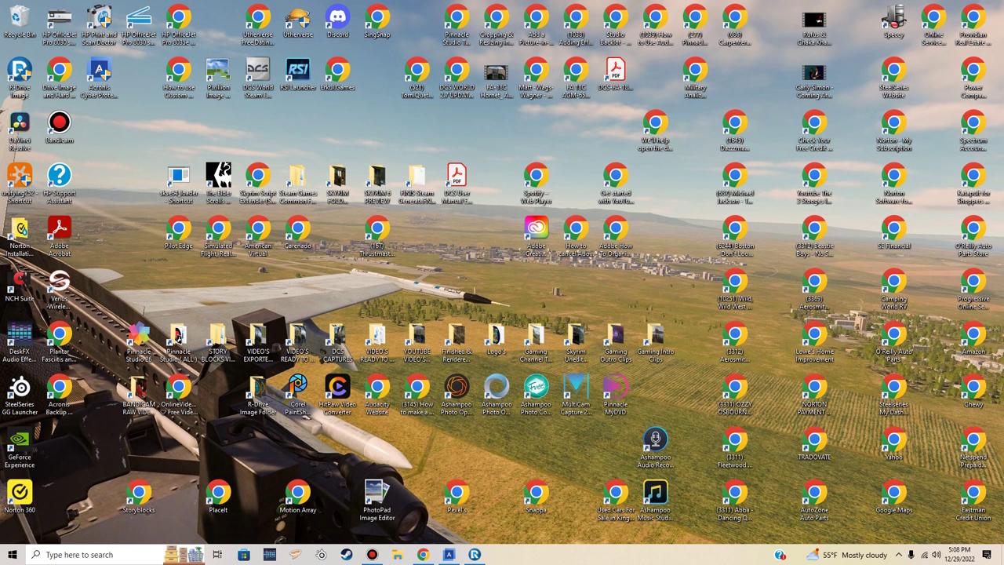
{"action": "mouse_move", "coordinate": [423, 554]}
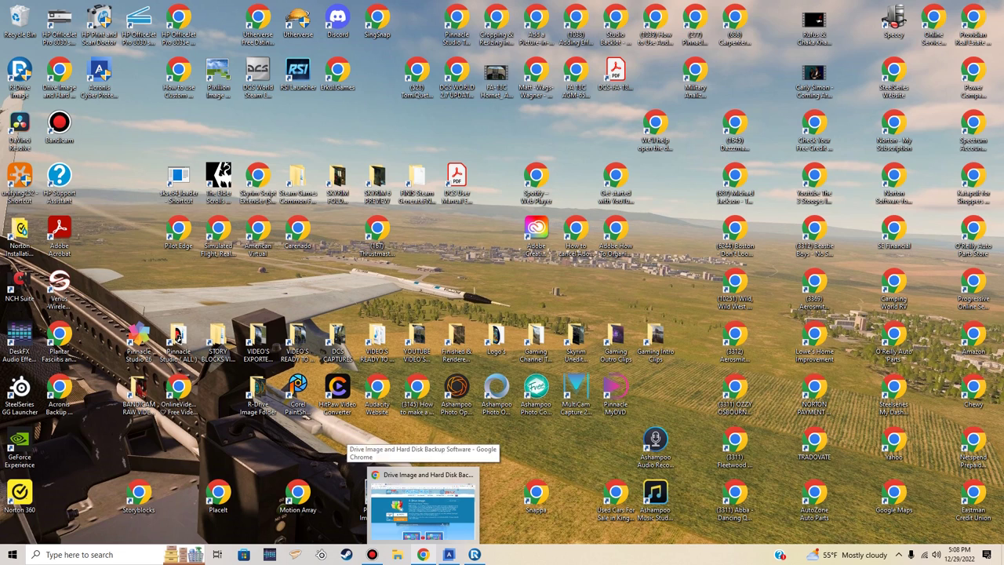
{"action": "left_click", "coordinate": [422, 509]}
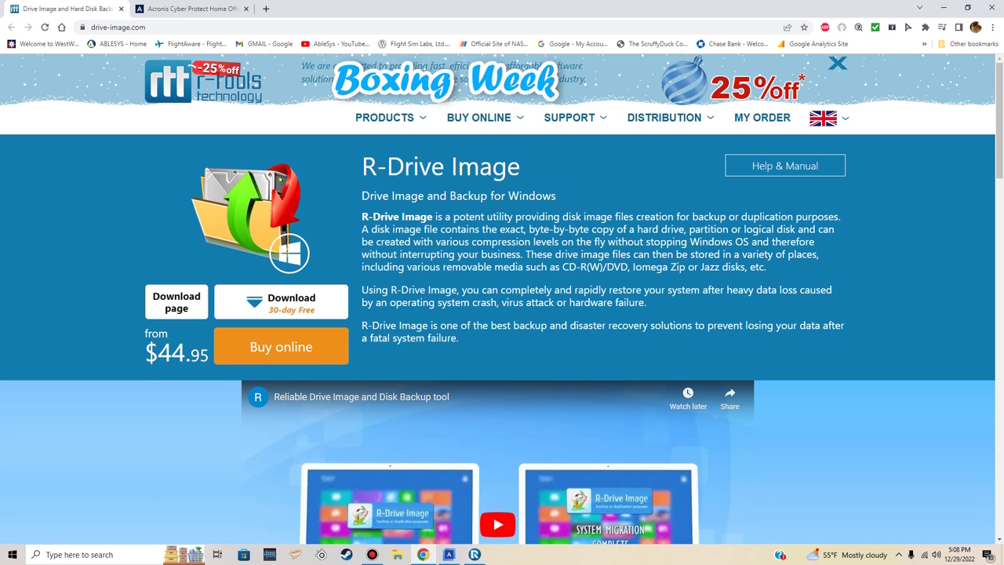
{"action": "left_click", "coordinate": [474, 554]}
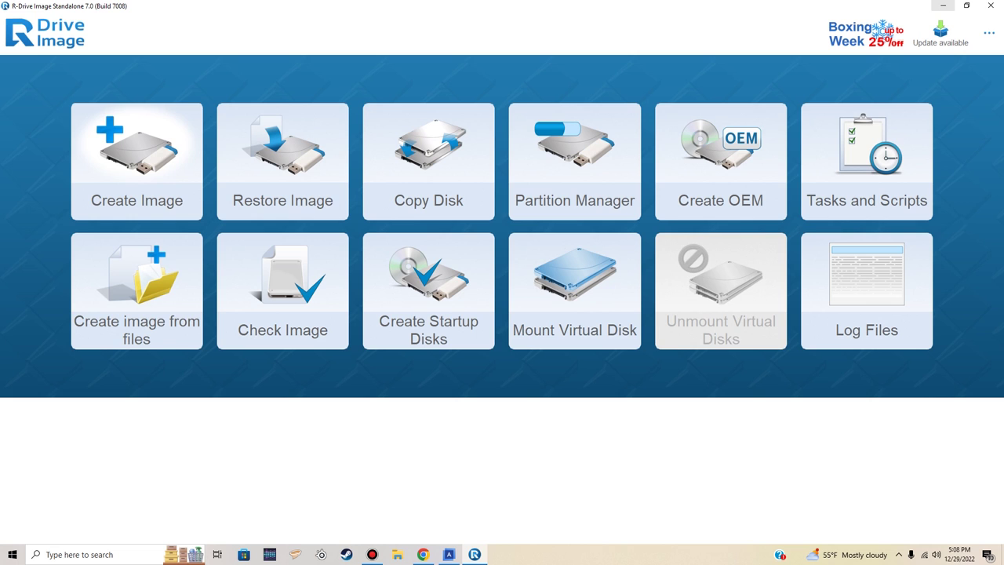
{"action": "left_click", "coordinate": [943, 5]}
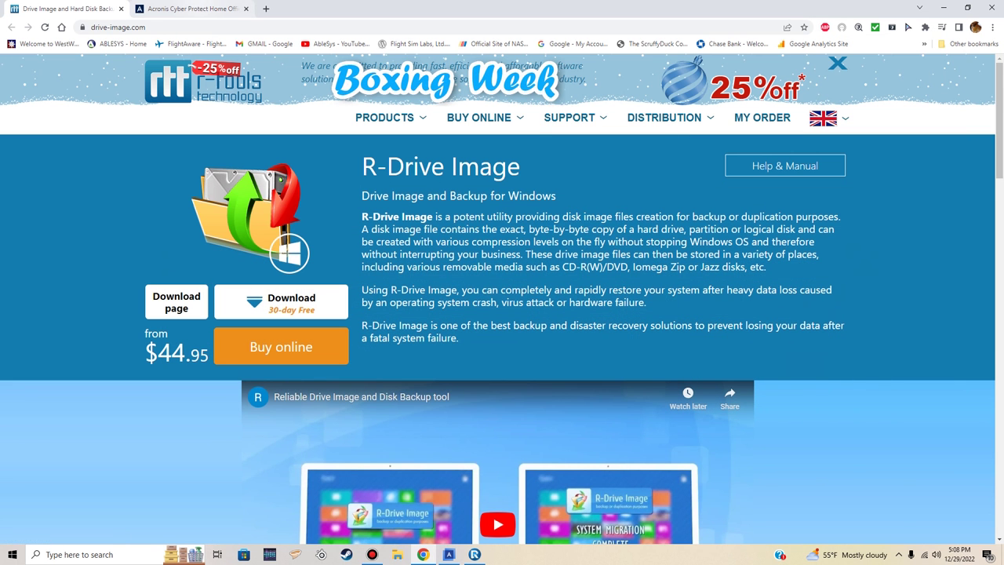
Step: Look over the Acronis Cyber Protect Home Office product page and open its purchase plans
{"action": "key", "text": "ctrl+Tab"}
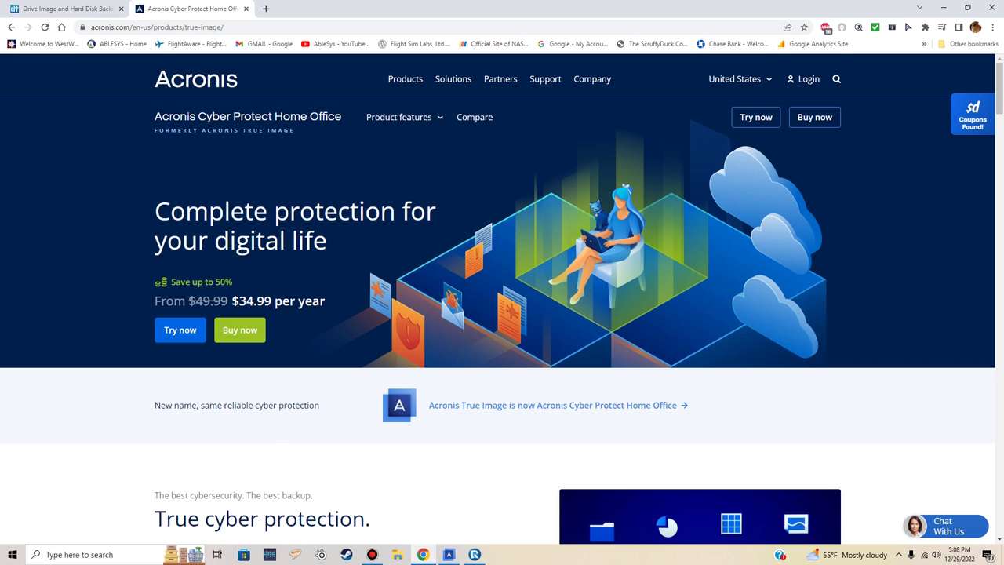
{"action": "scroll", "coordinate": [502, 314], "scroll_direction": "down", "scroll_amount": 4}
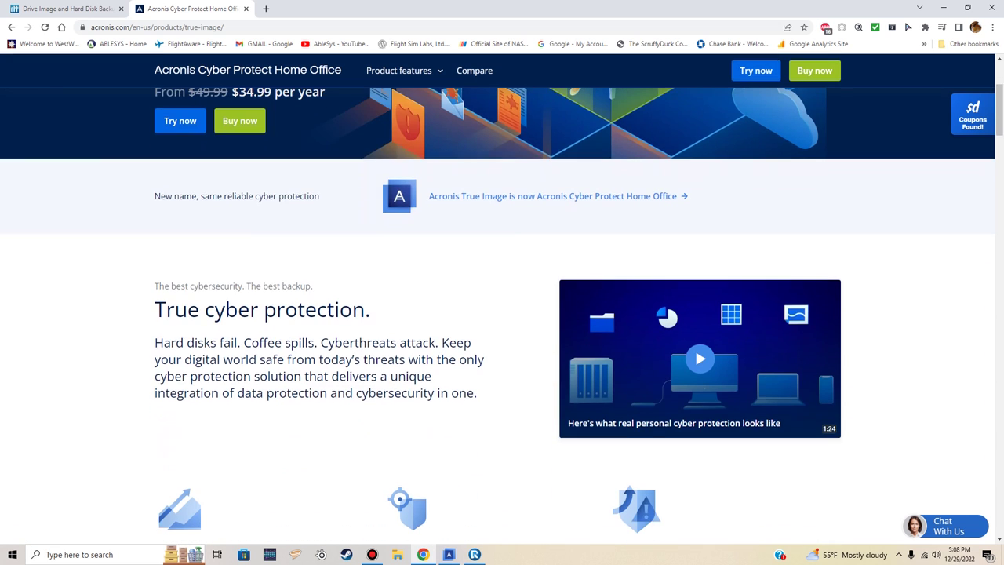
{"action": "scroll", "coordinate": [502, 314], "scroll_direction": "up", "scroll_amount": 4}
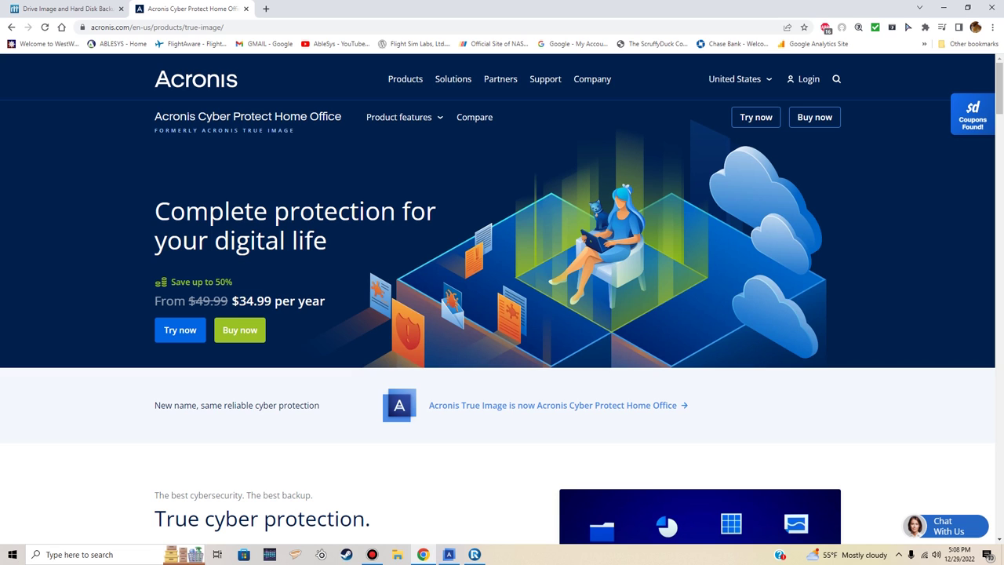
{"action": "left_click", "coordinate": [815, 117]}
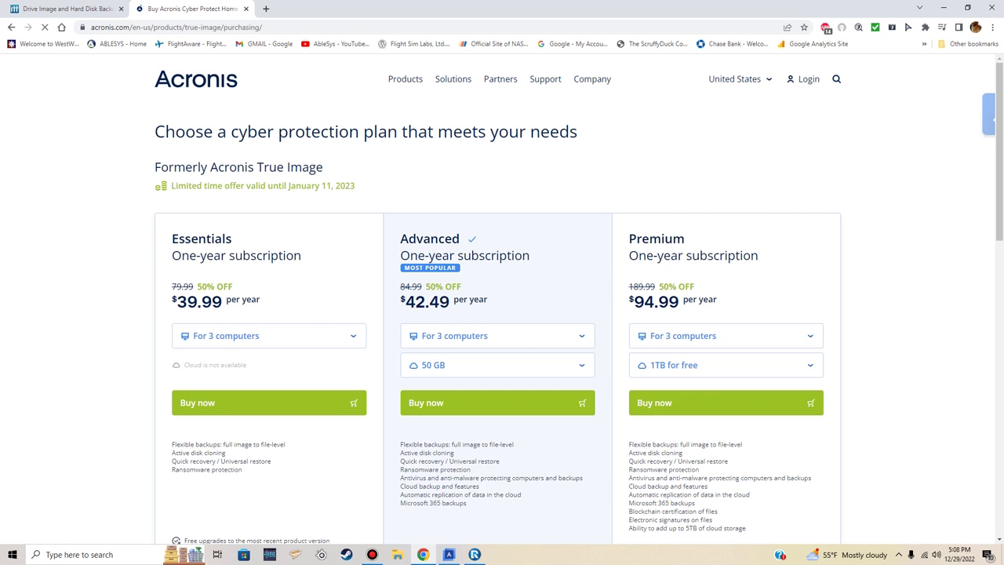
{"action": "scroll", "coordinate": [816, 365], "scroll_direction": "down", "scroll_amount": 1}
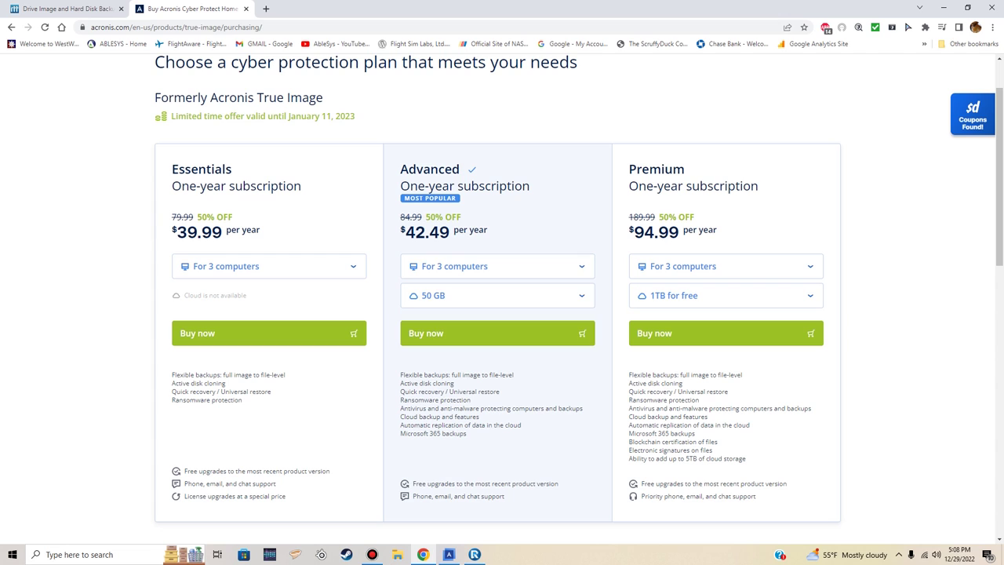
Step: Set the Advanced plan to 1 computer with 50 GB of cloud storage, and review the plans' features
{"action": "left_click", "coordinate": [497, 266]}
{"action": "left_click", "coordinate": [455, 299]}
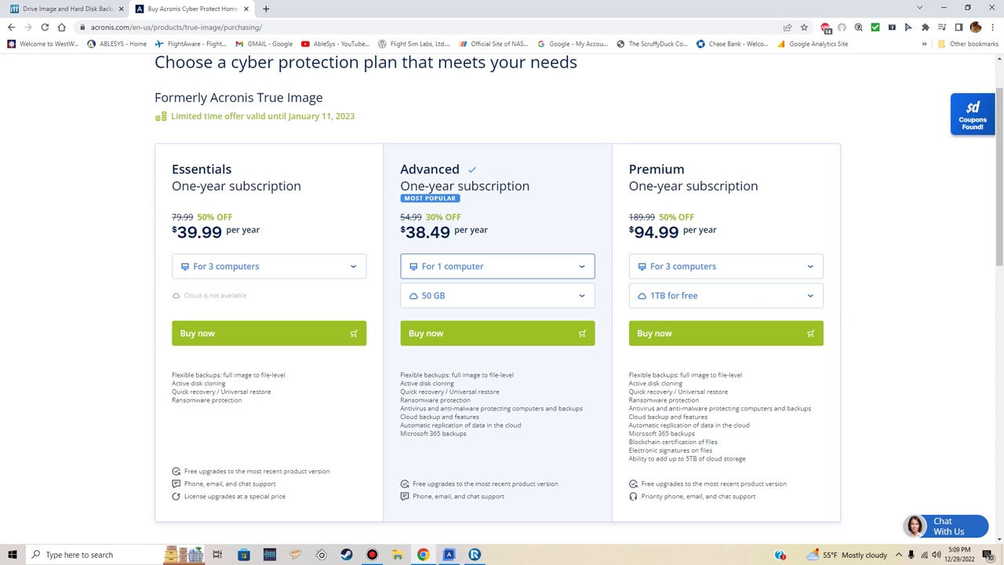
{"action": "key", "text": "Tab"}
{"action": "key", "text": "Return"}
{"action": "key", "text": "Return"}
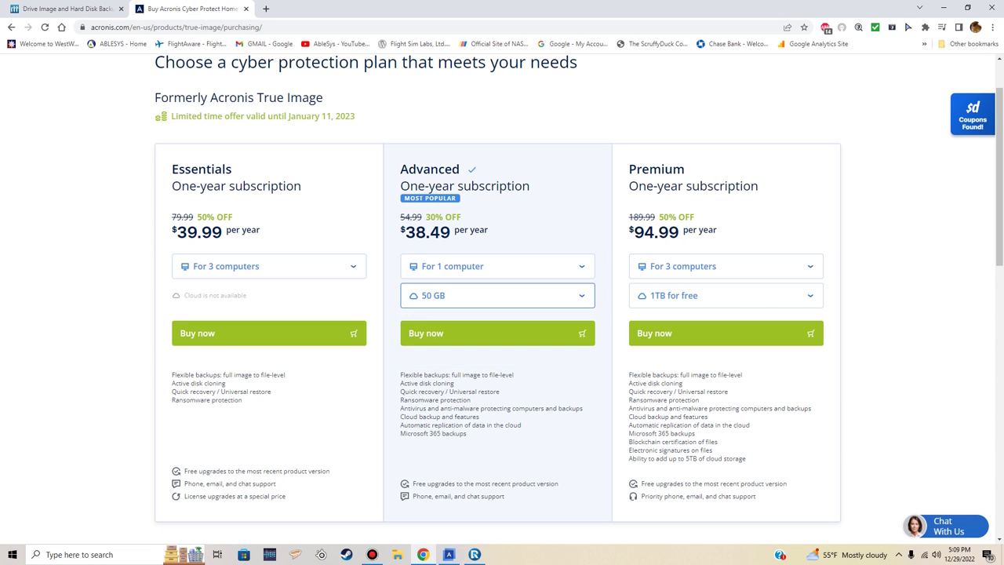
{"action": "scroll", "coordinate": [502, 298], "scroll_direction": "down", "scroll_amount": 1}
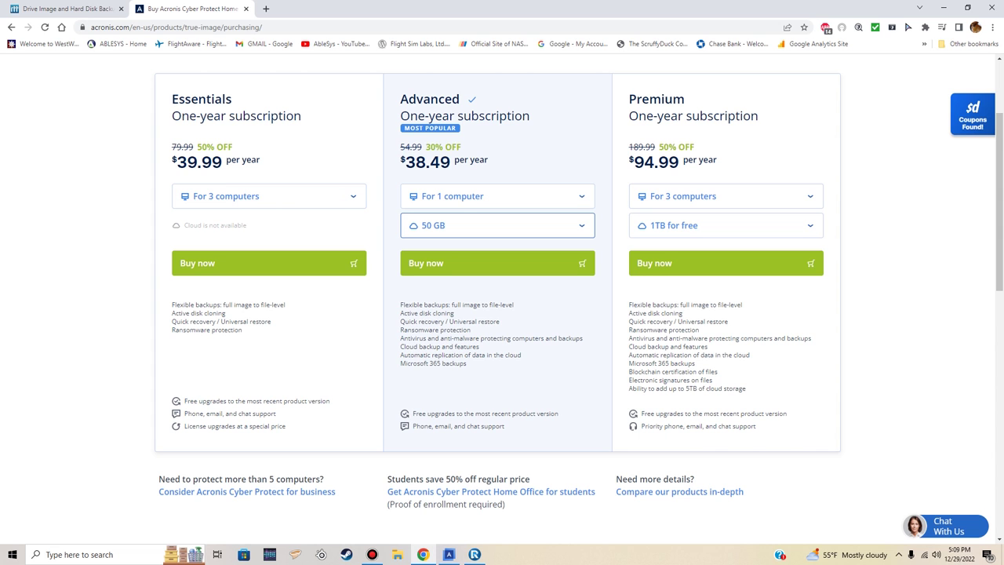
{"action": "scroll", "coordinate": [498, 300], "scroll_direction": "up", "scroll_amount": 1}
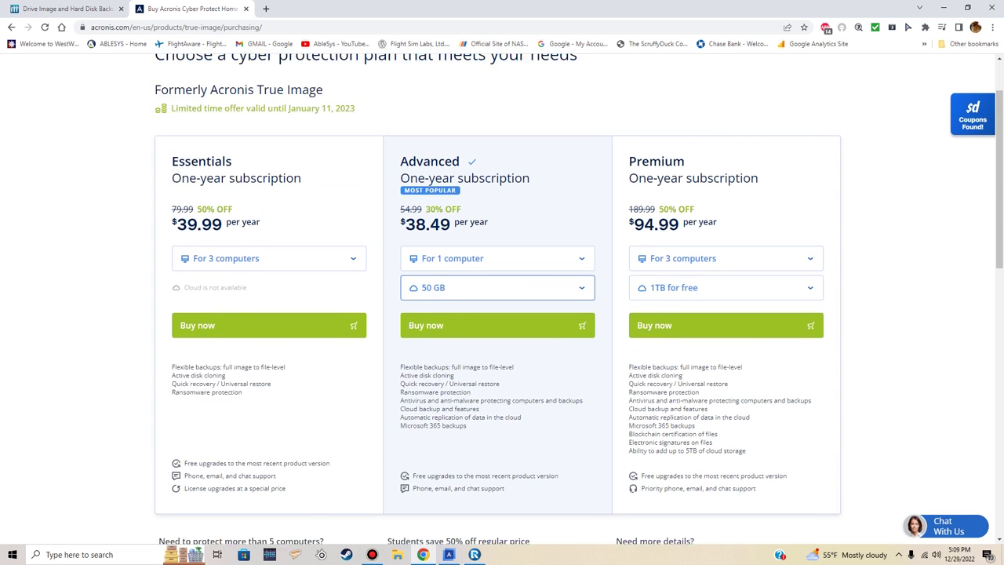
{"action": "scroll", "coordinate": [498, 299], "scroll_direction": "down", "scroll_amount": 1}
{"action": "scroll", "coordinate": [499, 300], "scroll_direction": "up", "scroll_amount": 1}
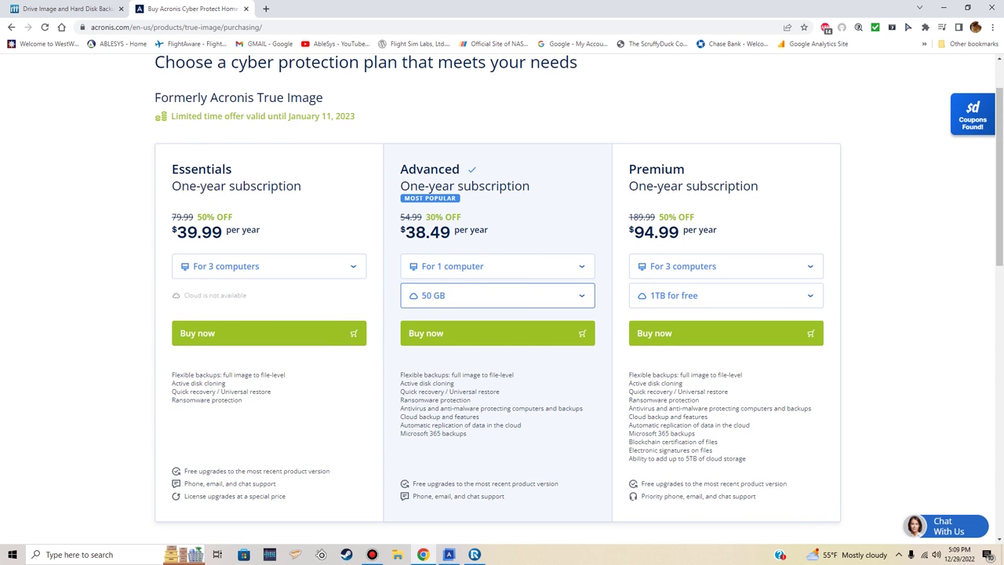
Step: Compare the R-Drive Image price with the Acronis plan prices, and read the R-Drive Image highlights on its product page
{"action": "left_click", "coordinate": [66, 8]}
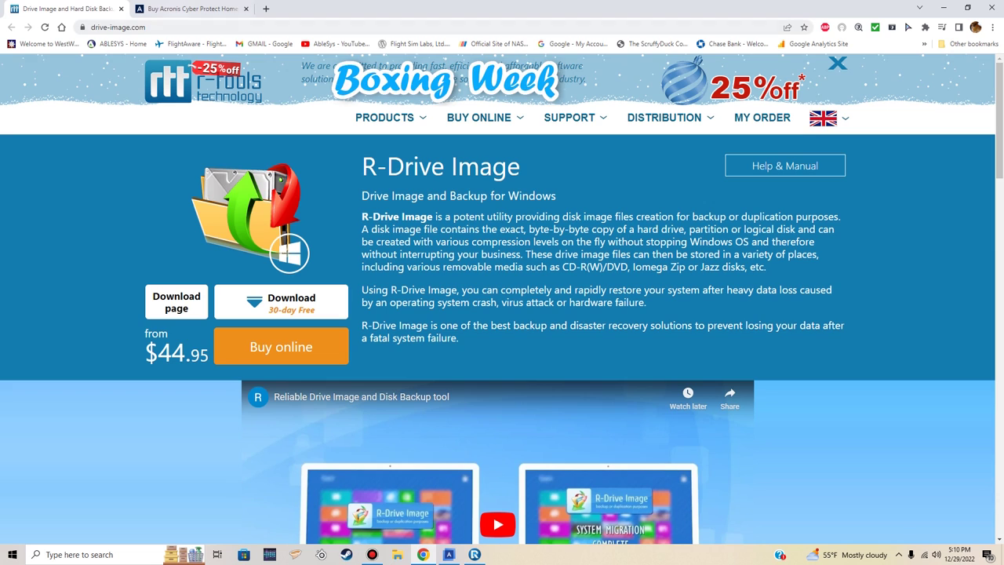
{"action": "left_click", "coordinate": [185, 8]}
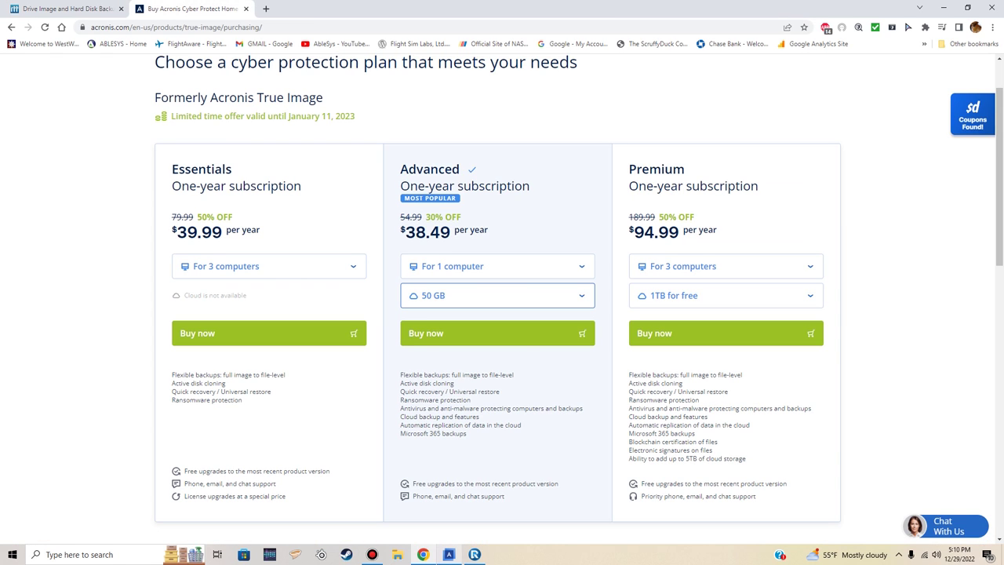
{"action": "left_click", "coordinate": [449, 554]}
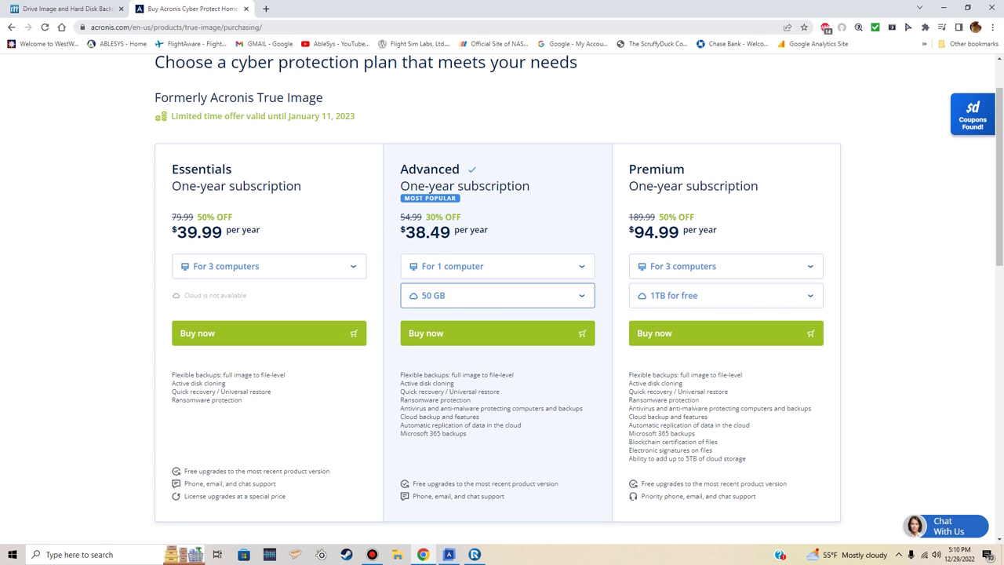
{"action": "left_click", "coordinate": [78, 9]}
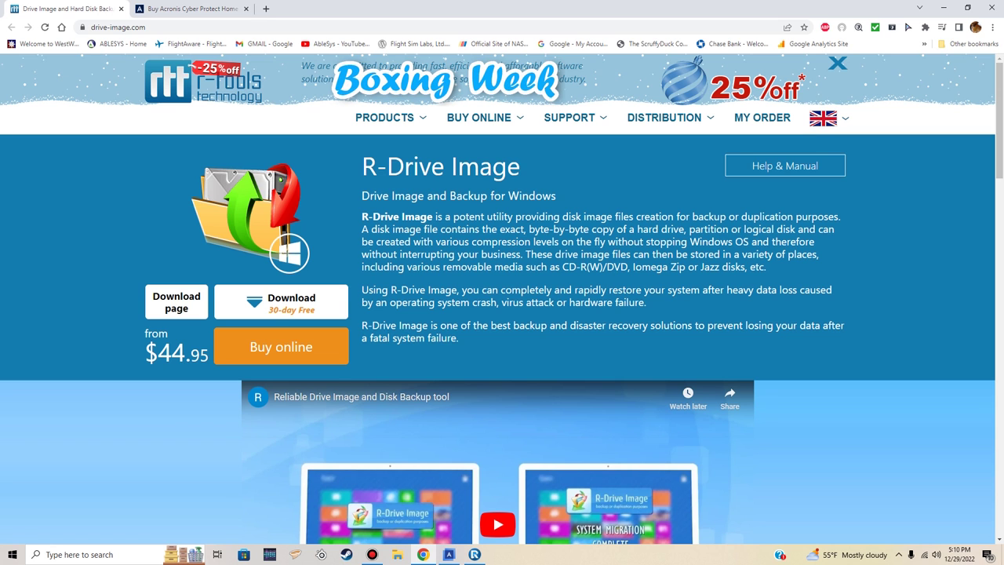
{"action": "scroll", "coordinate": [503, 298], "scroll_direction": "down", "scroll_amount": 5}
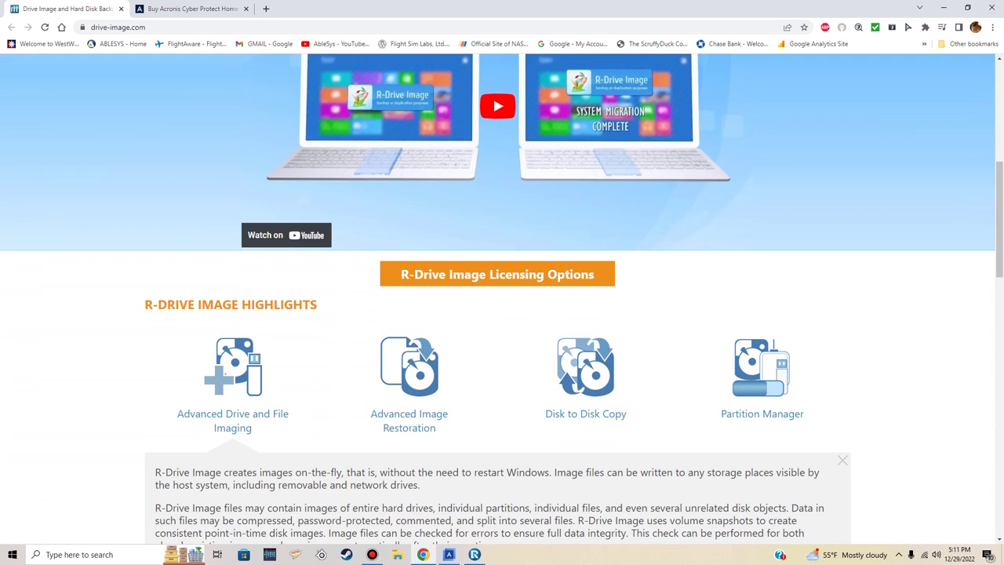
{"action": "scroll", "coordinate": [502, 298], "scroll_direction": "up", "scroll_amount": 5}
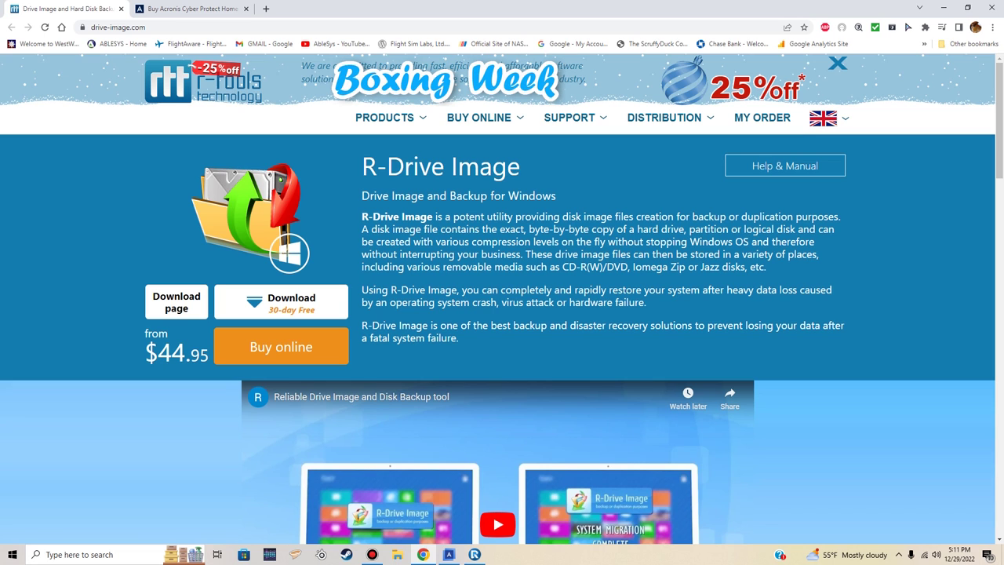
Step: Compare the features and prices of Acronis's Essentials, Advanced and Premium plans with the R-Drive Image offer, ending on the R-Drive Image page
{"action": "left_click", "coordinate": [193, 8]}
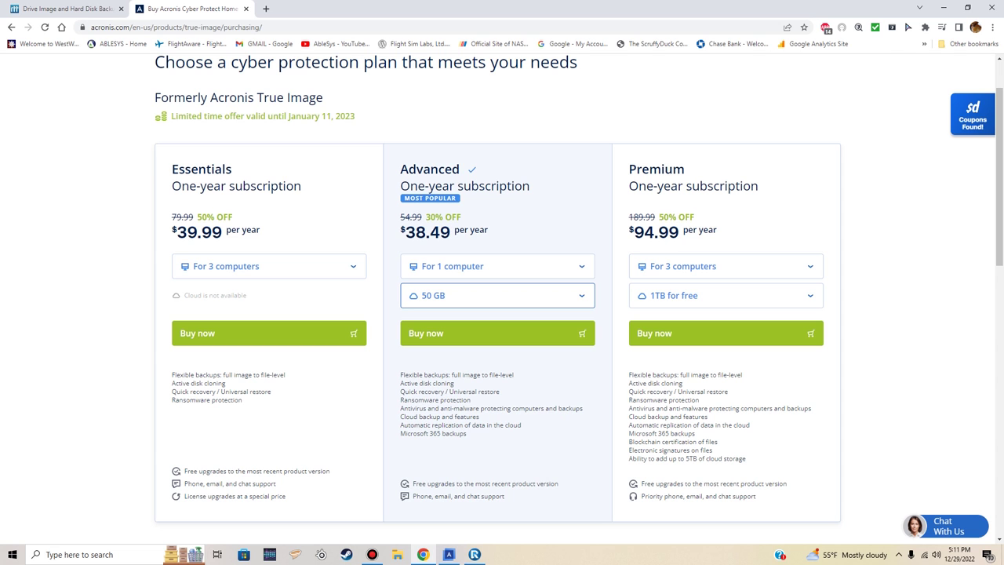
{"action": "left_click", "coordinate": [66, 9]}
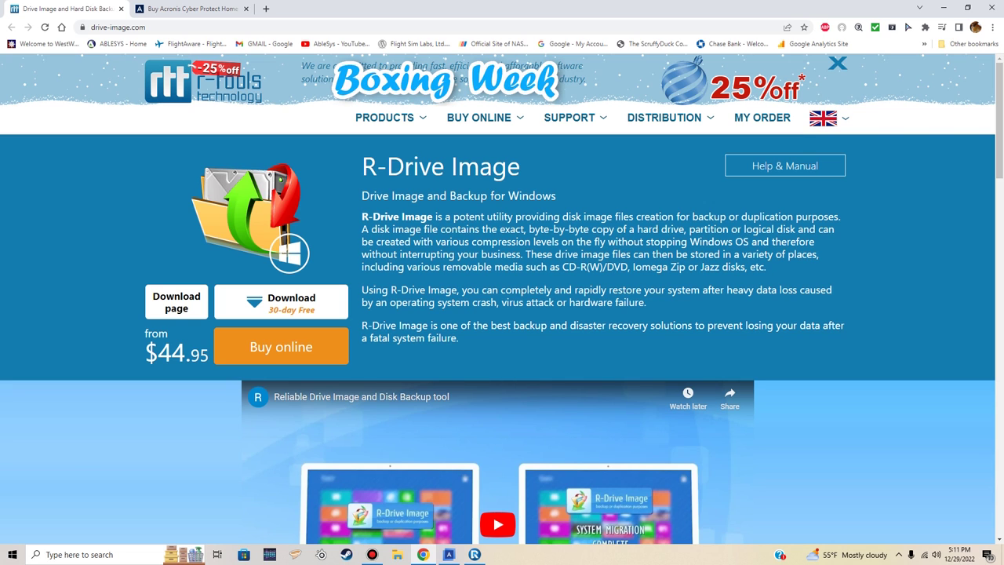
{"action": "left_click", "coordinate": [192, 9]}
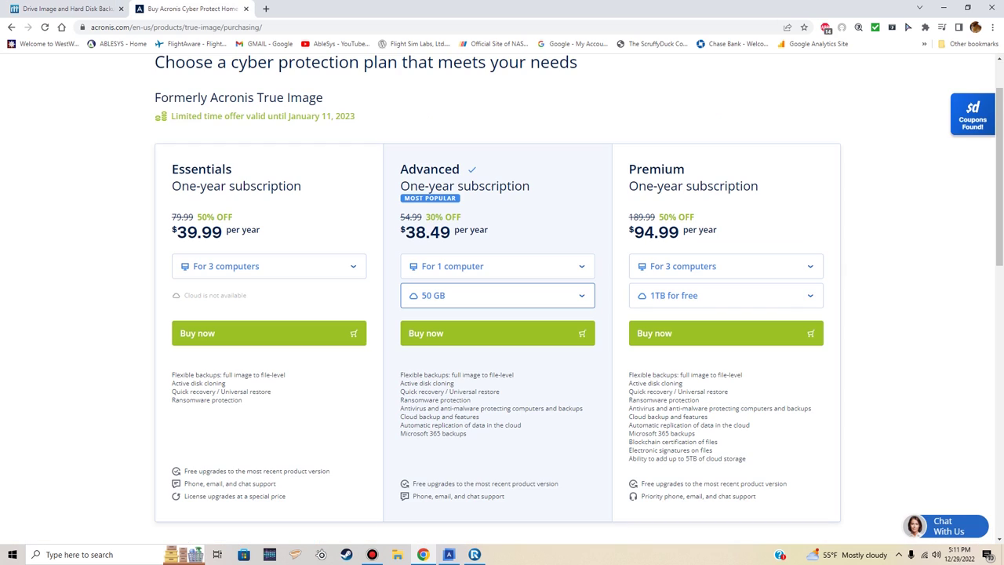
{"action": "scroll", "coordinate": [502, 314], "scroll_direction": "down", "scroll_amount": 1}
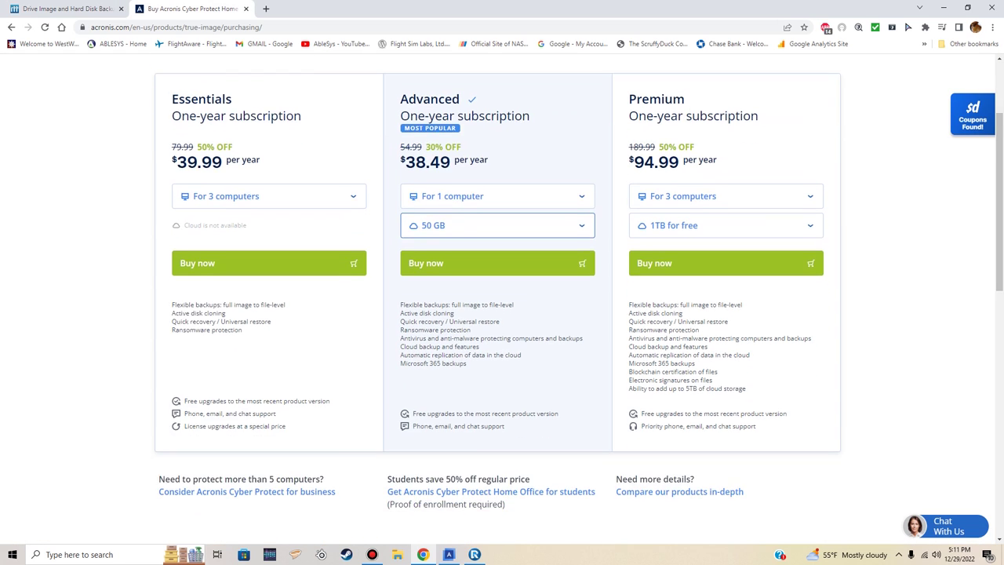
{"action": "scroll", "coordinate": [502, 314], "scroll_direction": "up", "scroll_amount": 2}
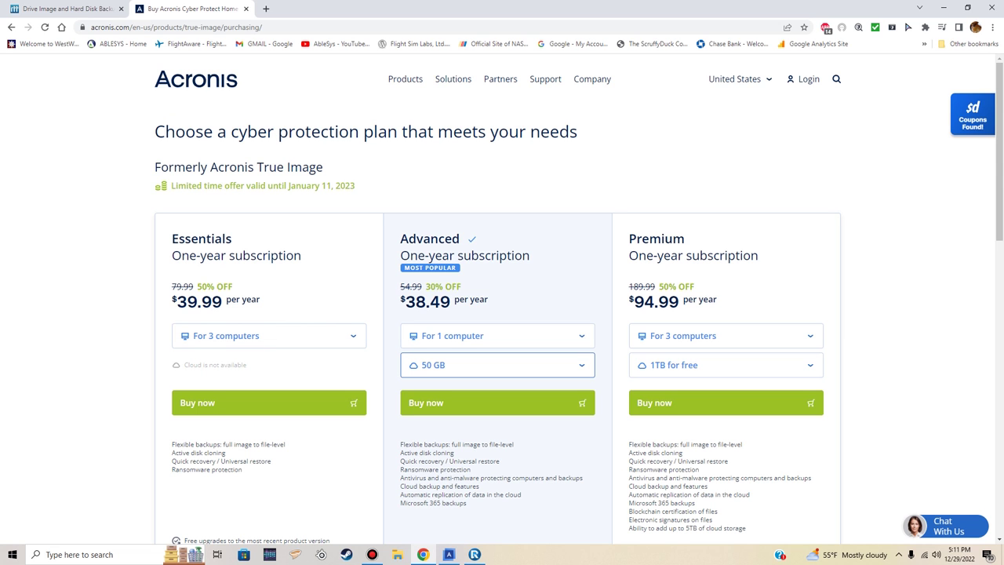
{"action": "key", "text": "ctrl+shift+Tab"}
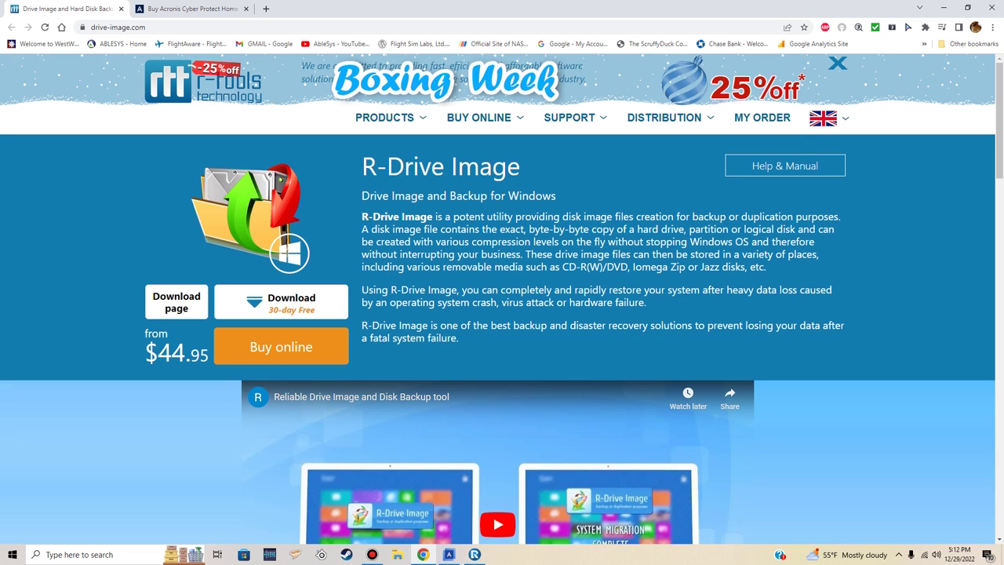
{"action": "key", "text": "ctrl+Tab"}
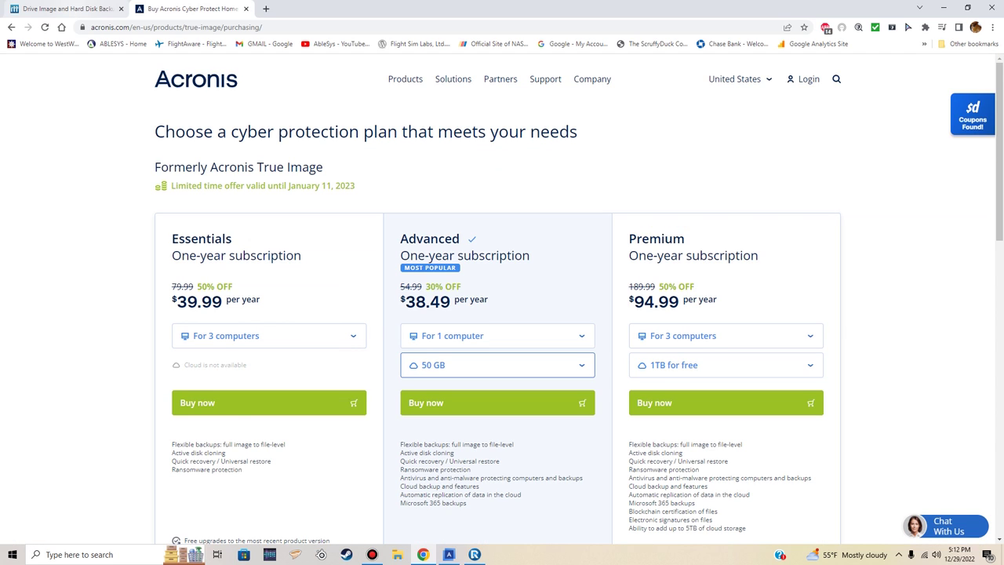
{"action": "key", "text": "ctrl+Tab"}
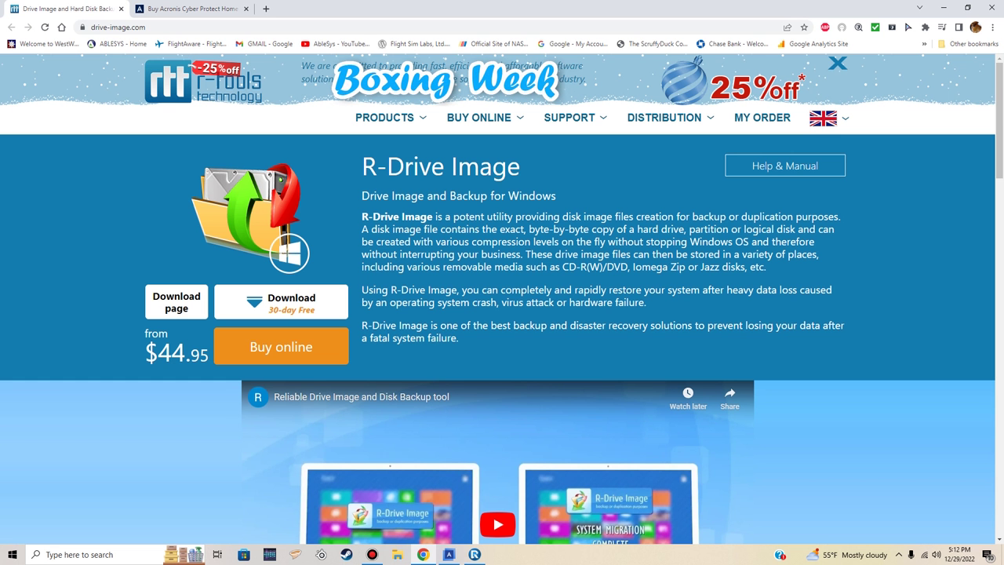
{"action": "scroll", "coordinate": [502, 313], "scroll_direction": "down", "scroll_amount": 1}
{"action": "scroll", "coordinate": [502, 314], "scroll_direction": "up", "scroll_amount": 1}
{"action": "mouse_move", "coordinate": [372, 554]}
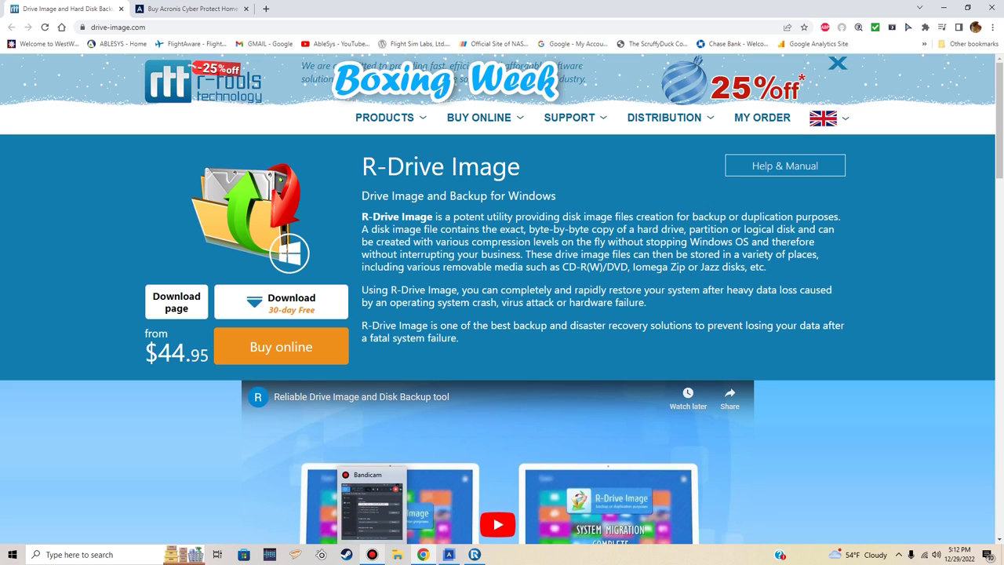